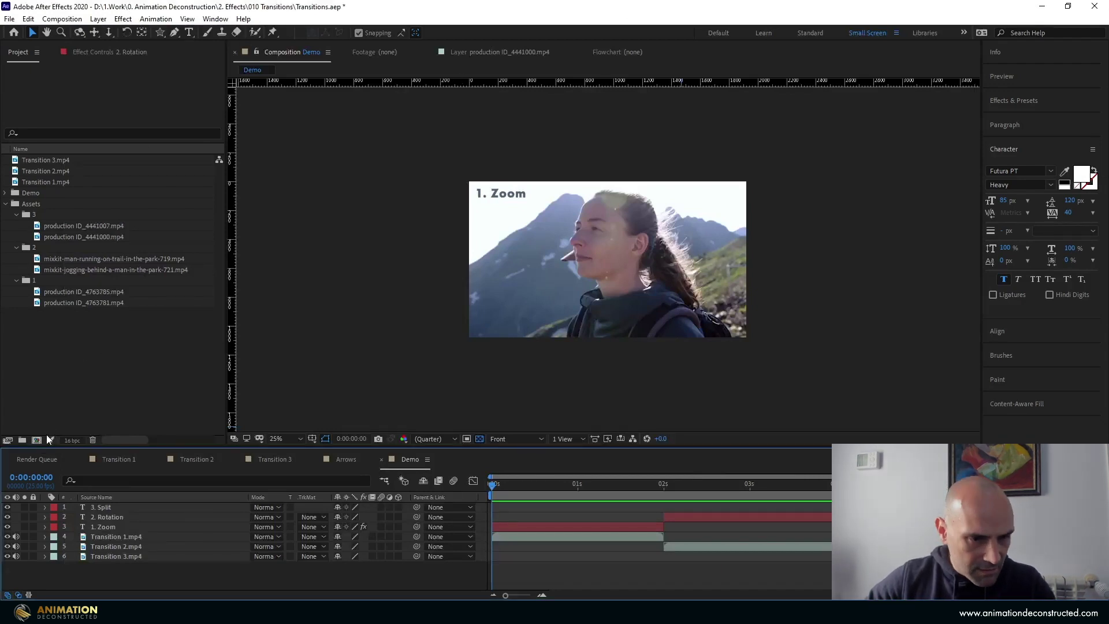
# Create a new 1920×1080 composition, Comp 1
pyautogui.click(37, 440)
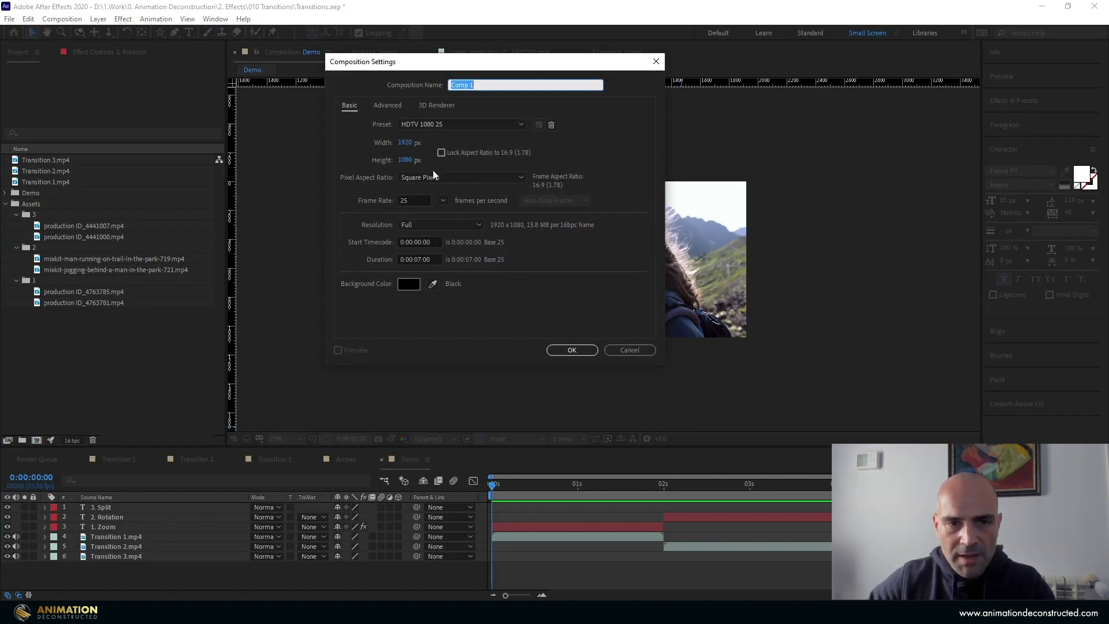
pyautogui.click(584, 349)
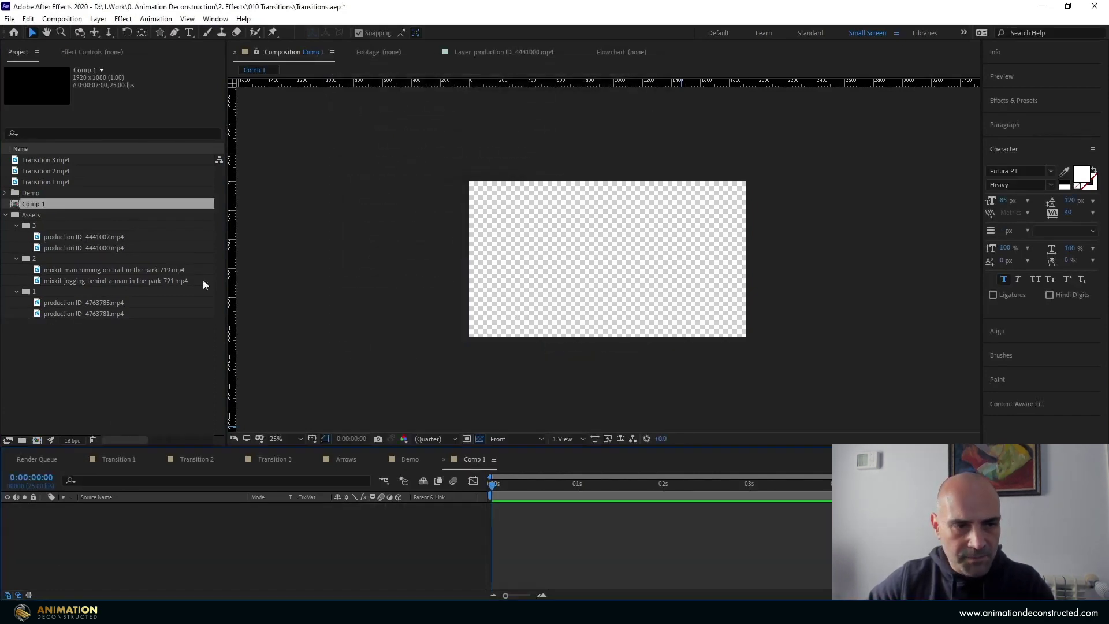
pyautogui.click(102, 238)
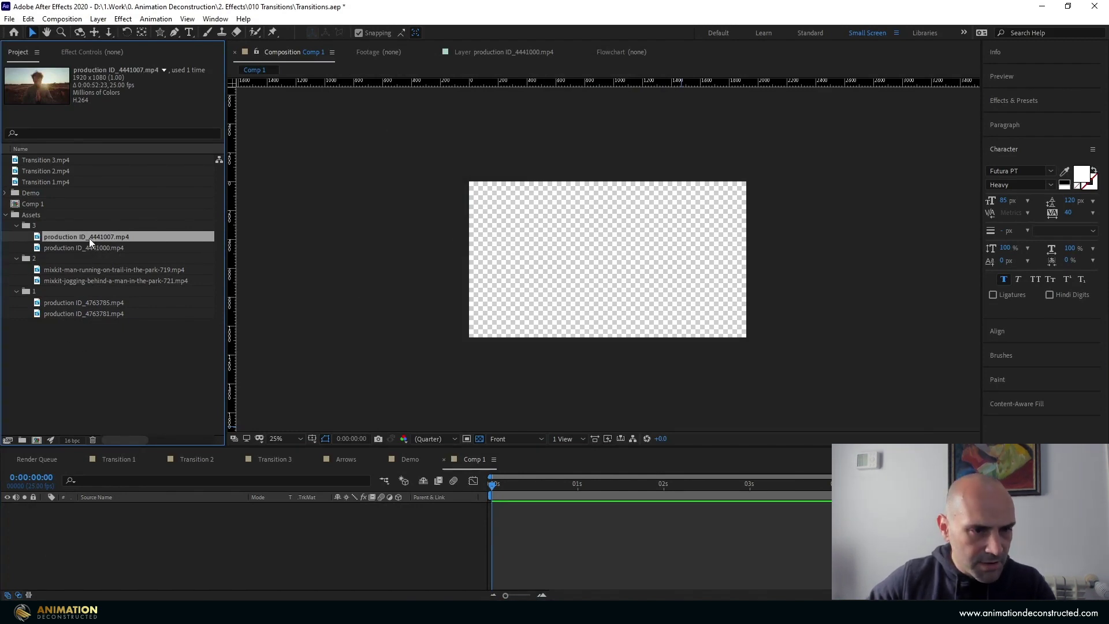
# Add both clips, with production ID_4763781.mp4 on top starting about a second later
pyautogui.click(70, 303)
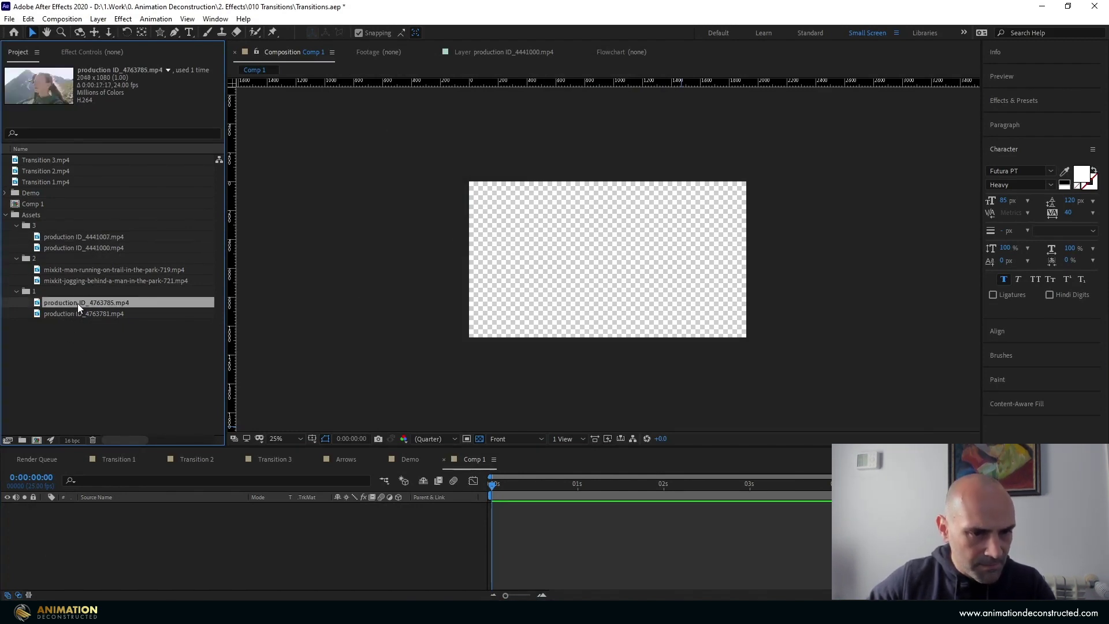
pyautogui.moveTo(77, 303); pyautogui.dragTo(144, 565)
pyautogui.moveTo(102, 314); pyautogui.dragTo(199, 553)
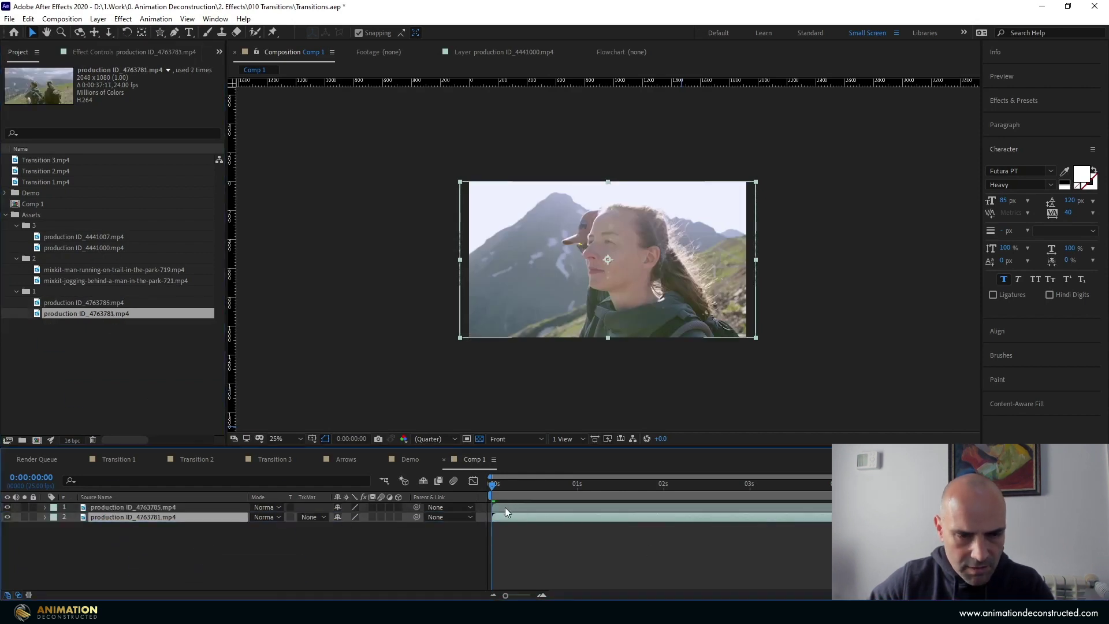
pyautogui.moveTo(148, 521); pyautogui.dragTo(150, 504)
pyautogui.moveTo(515, 503); pyautogui.dragTo(720, 503)
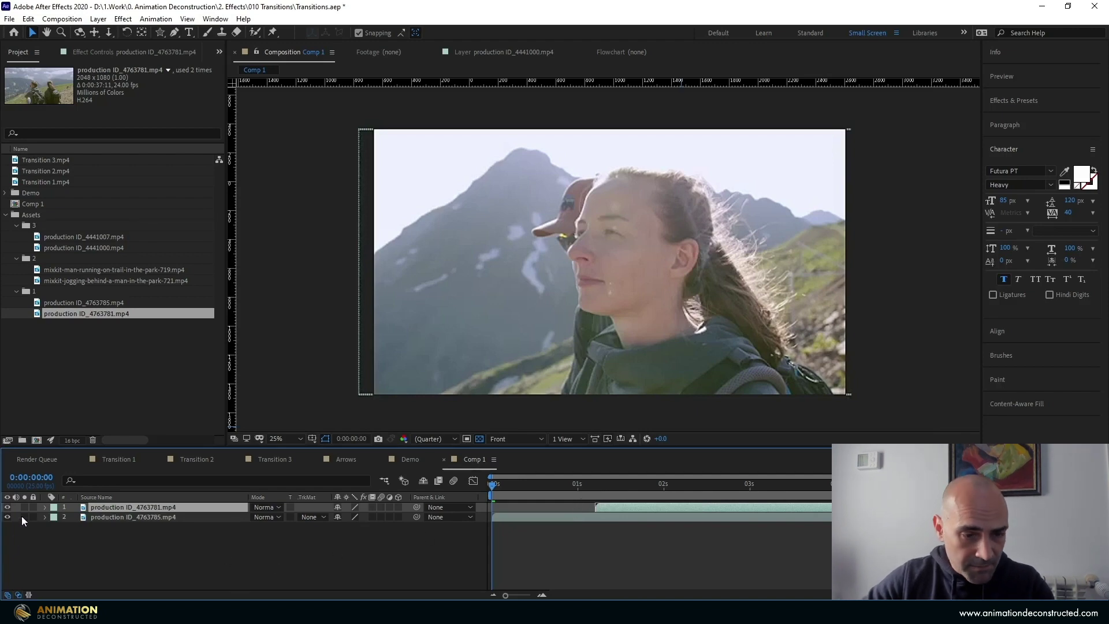
pyautogui.click(606, 517)
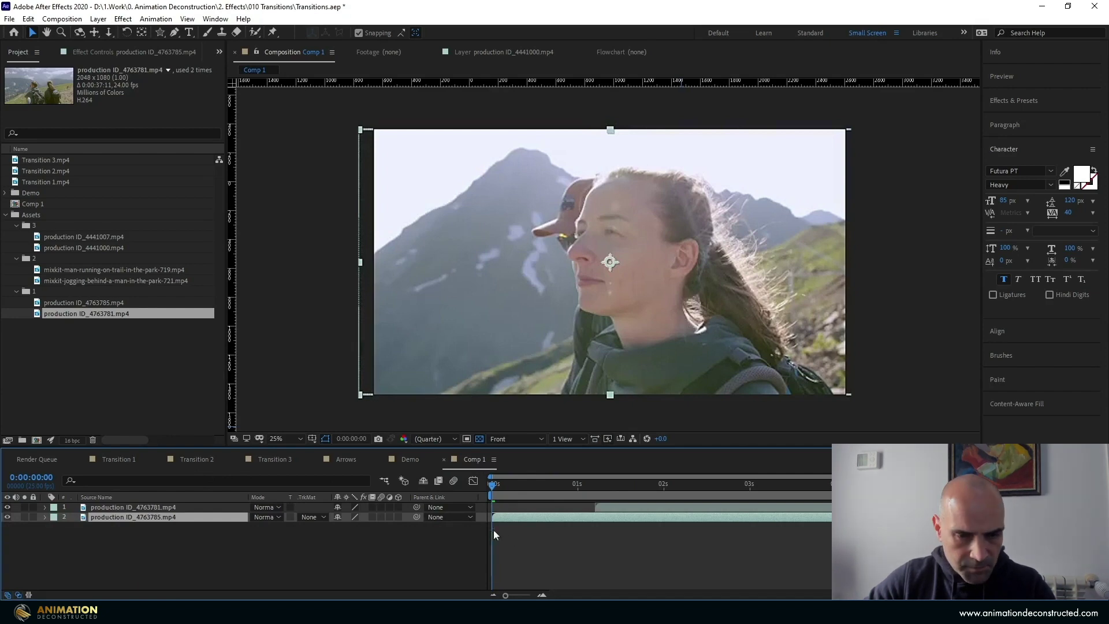
pyautogui.click(527, 484)
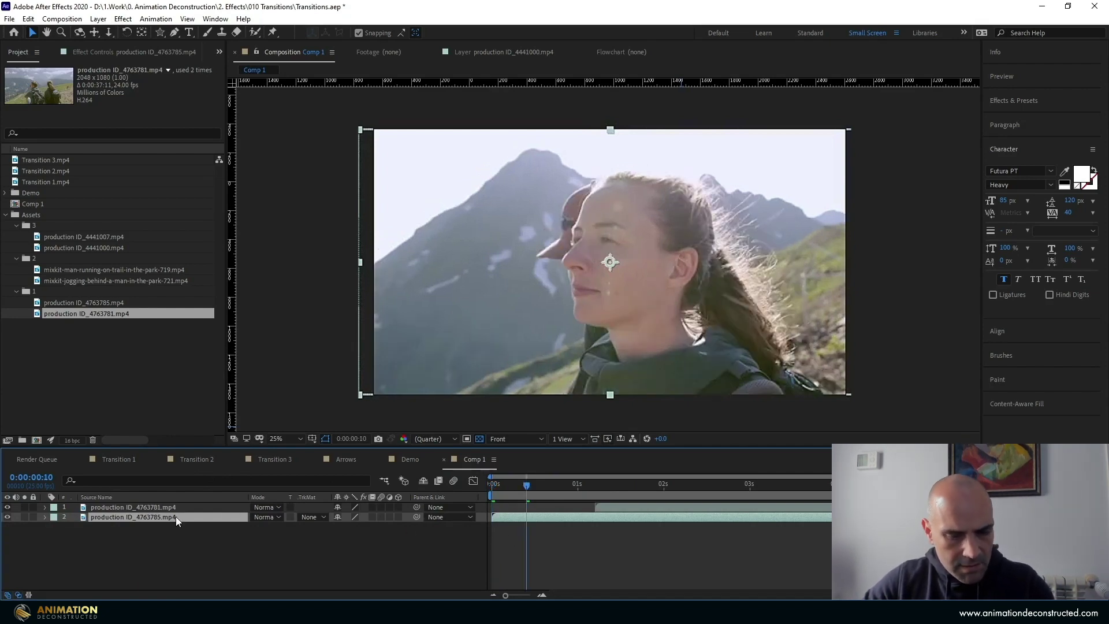
# Keyframe the bottom clip's Scale at 100% at 0:00:16, then 29.5% twenty frames later
pyautogui.press('s')
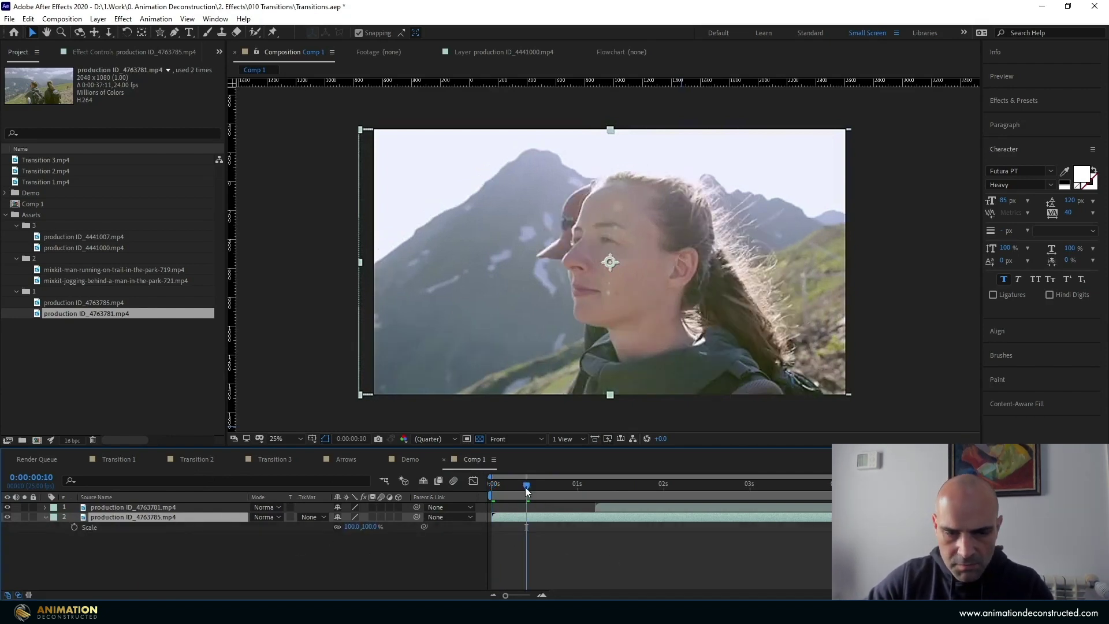
pyautogui.moveTo(525, 487); pyautogui.dragTo(527, 490)
pyautogui.press('space')
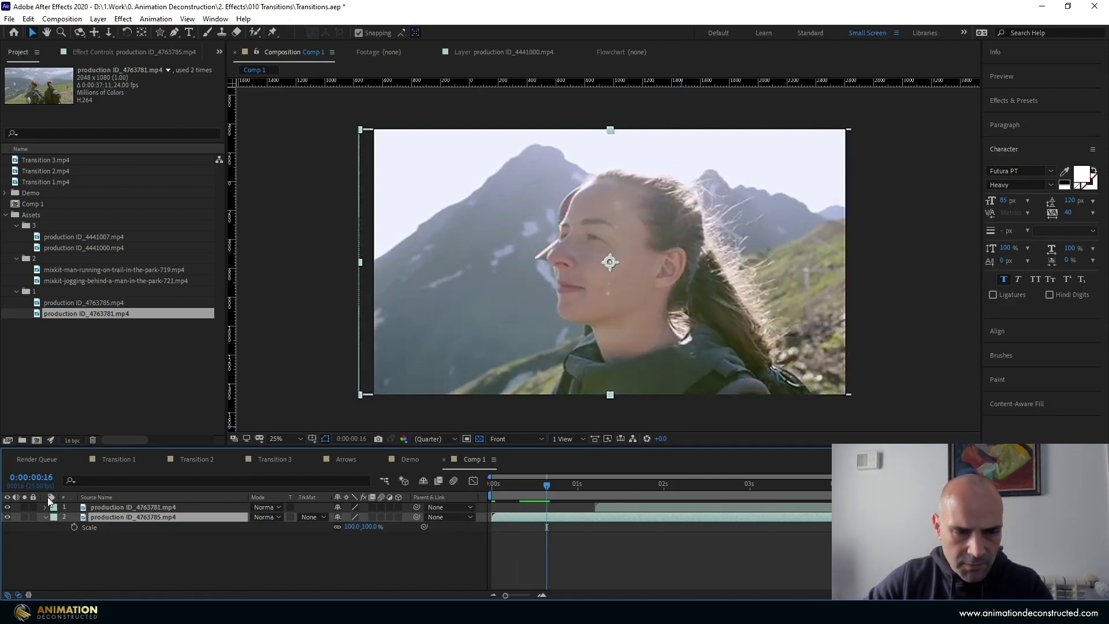
pyautogui.click(74, 528)
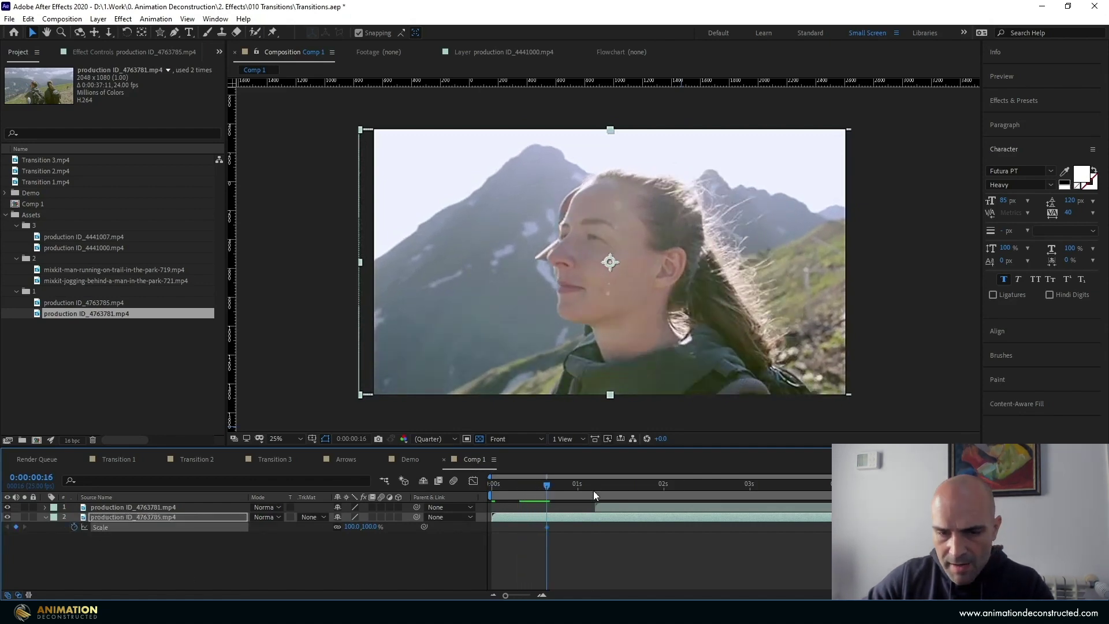
pyautogui.hotkey('shift', 'pagedown')
pyautogui.hotkey('shift', 'pagedown')
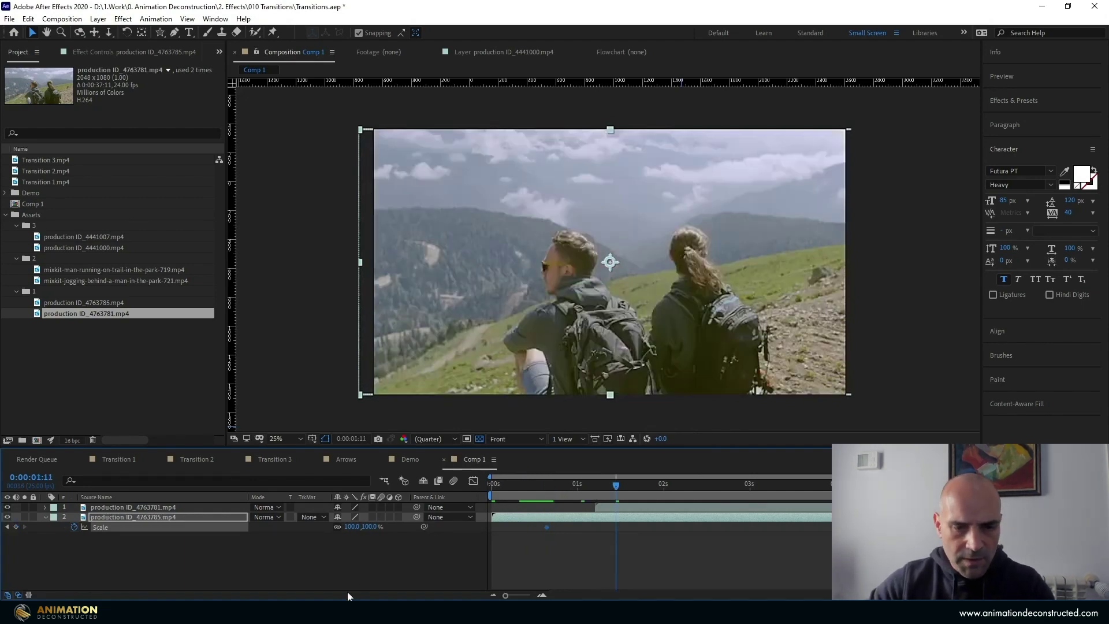
pyautogui.click(351, 527)
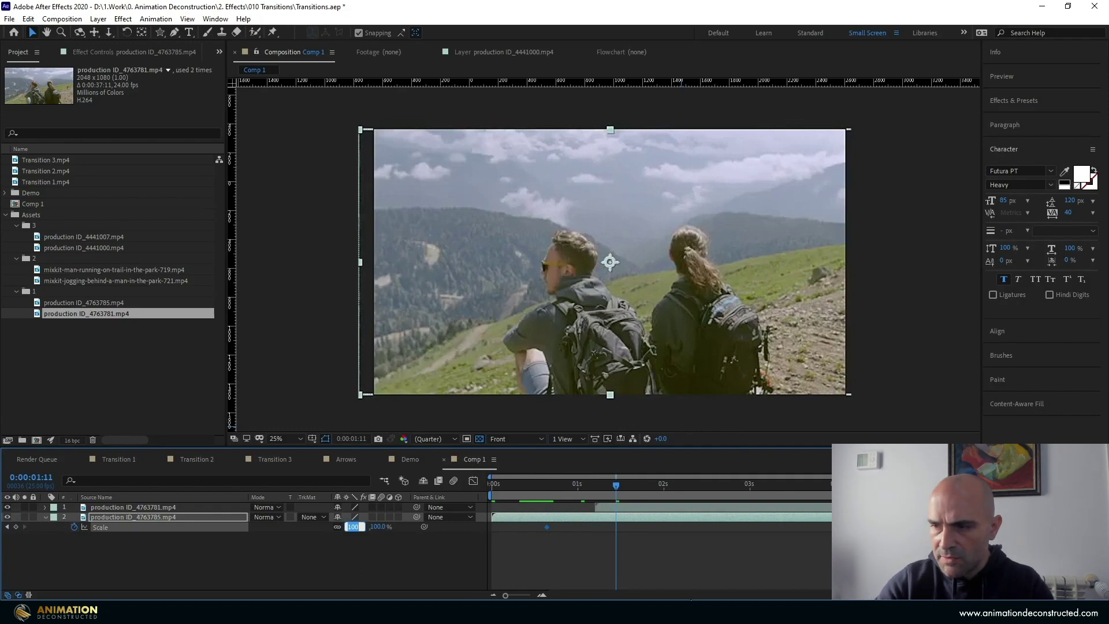
pyautogui.write('29.5')
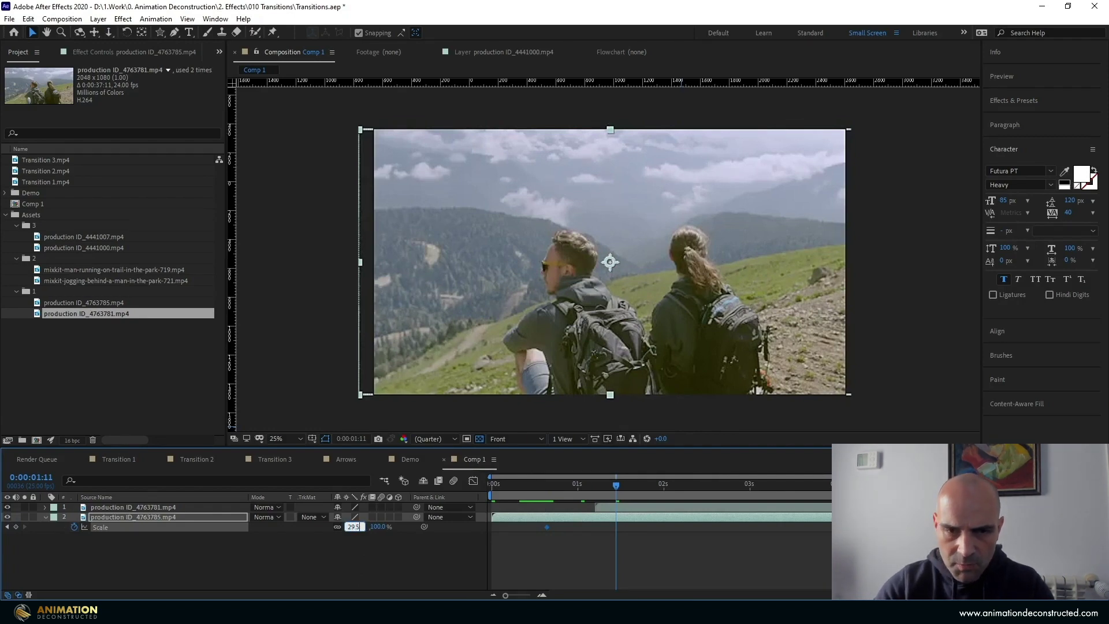
pyautogui.press('Return')
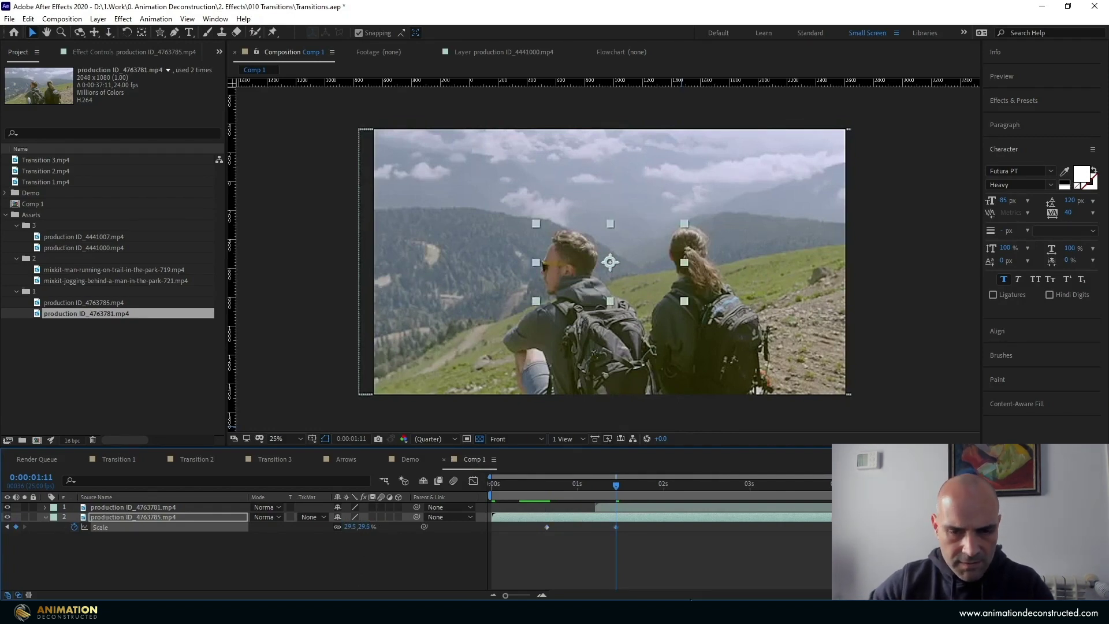
# Hide the top clip over a black background, add a 30% Scale keyframe at 1:16, and select all three keyframes
pyautogui.click(7, 507)
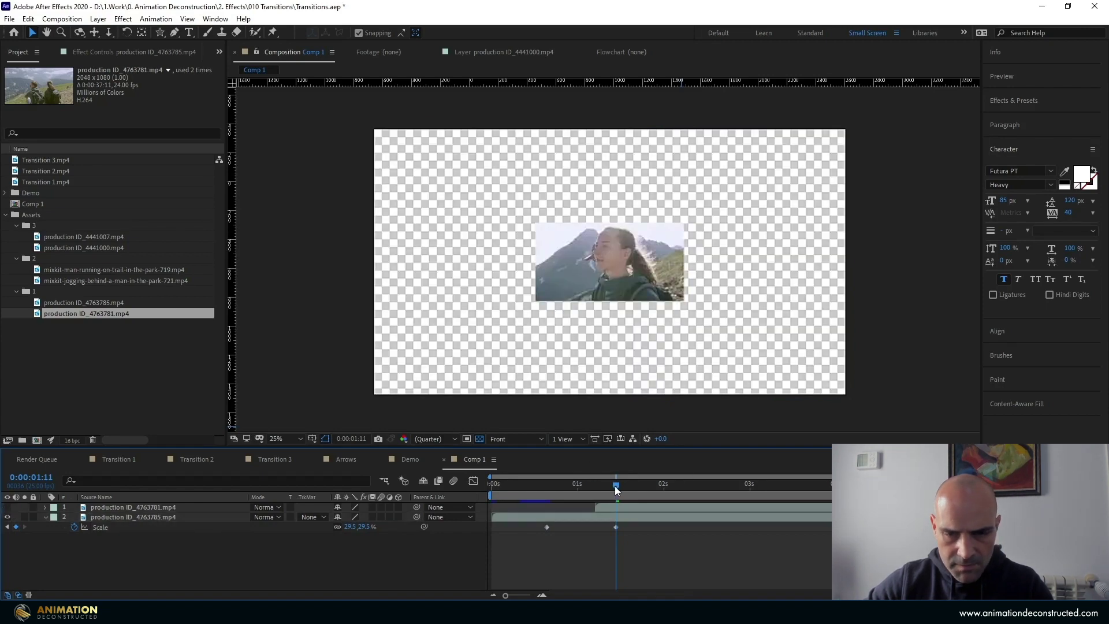
pyautogui.click(479, 438)
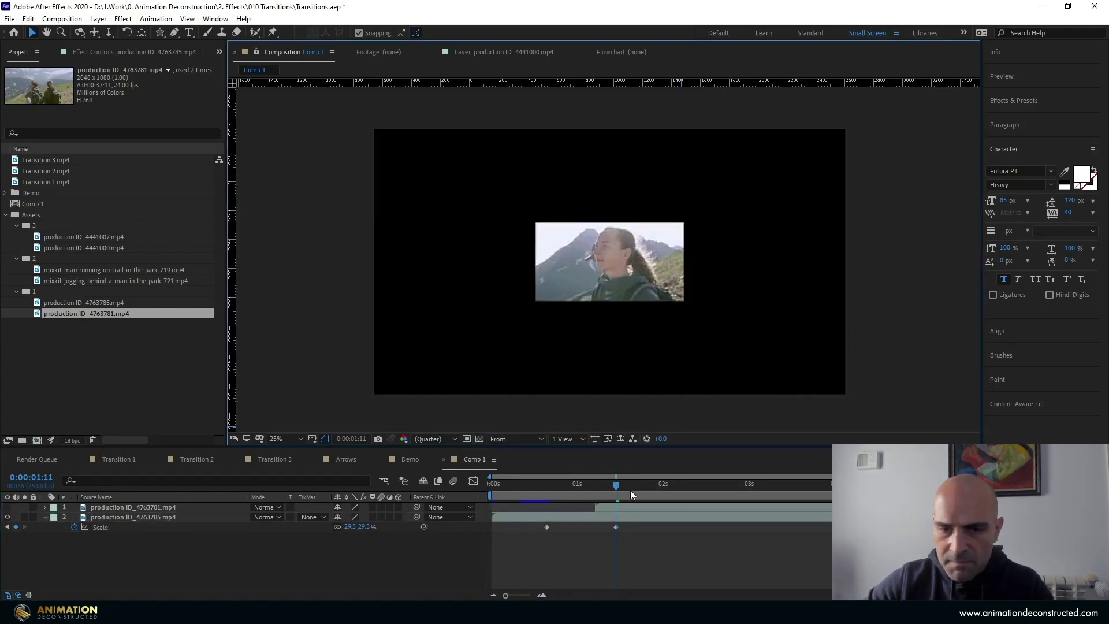
pyautogui.press('pagedown')
pyautogui.press('pagedown')
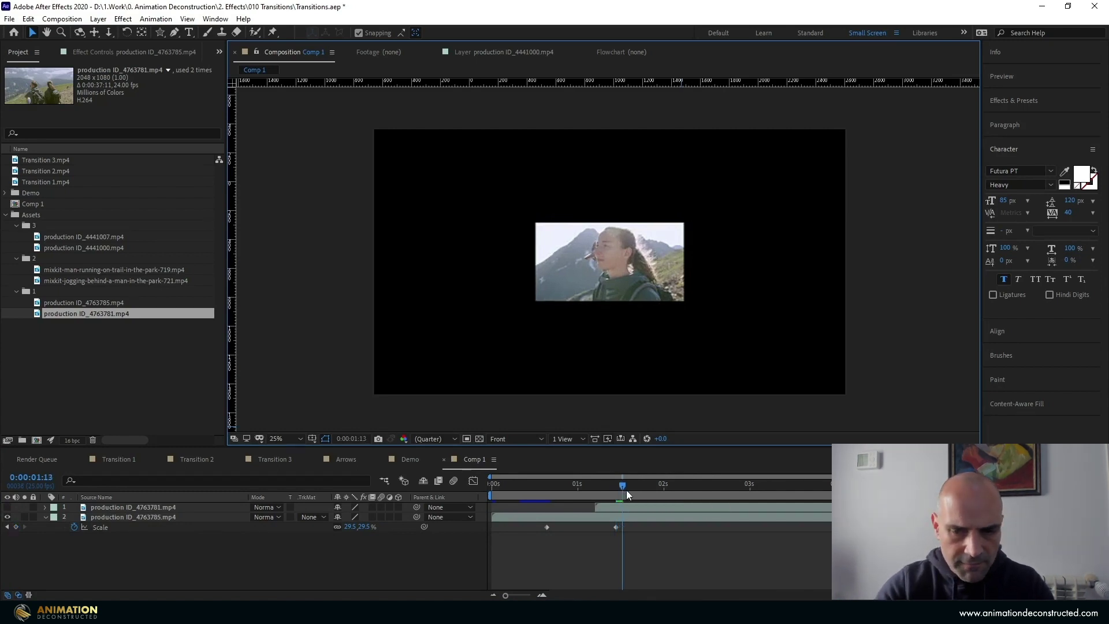
pyautogui.press('pagedown')
pyautogui.press('pagedown')
pyautogui.press('pagedown')
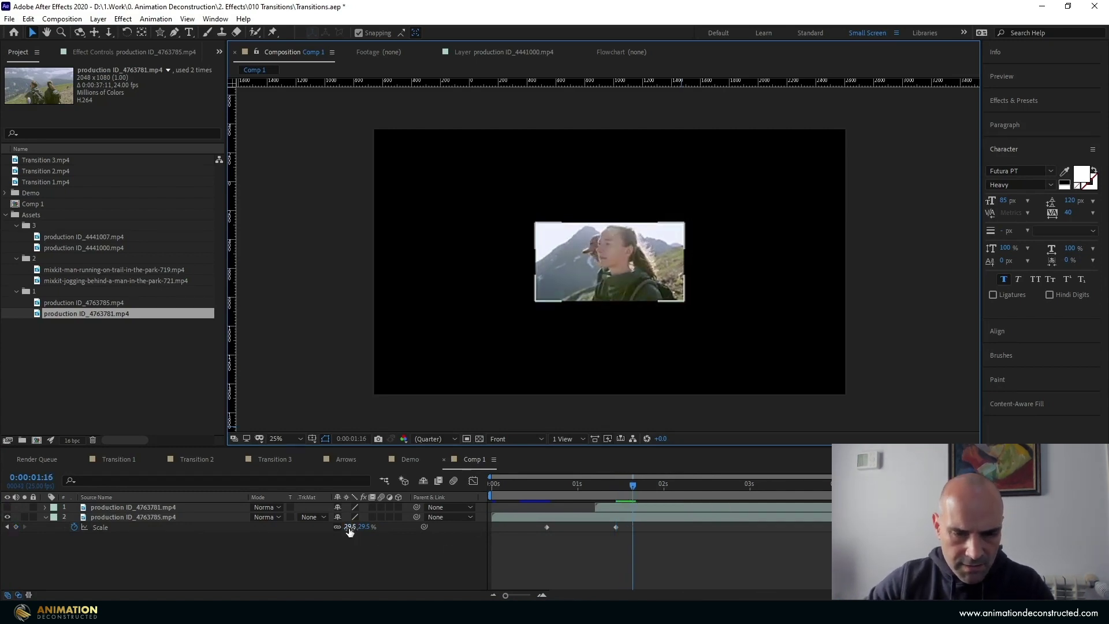
pyautogui.click(350, 527)
pyautogui.write('30')
pyautogui.press('Return')
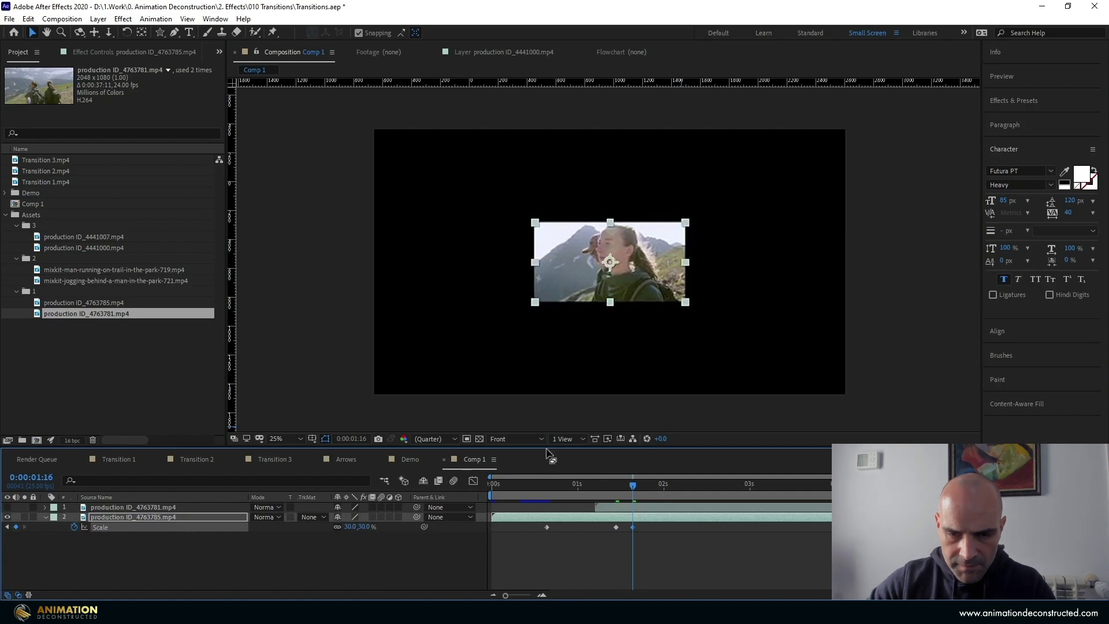
pyautogui.moveTo(634, 490); pyautogui.dragTo(549, 507)
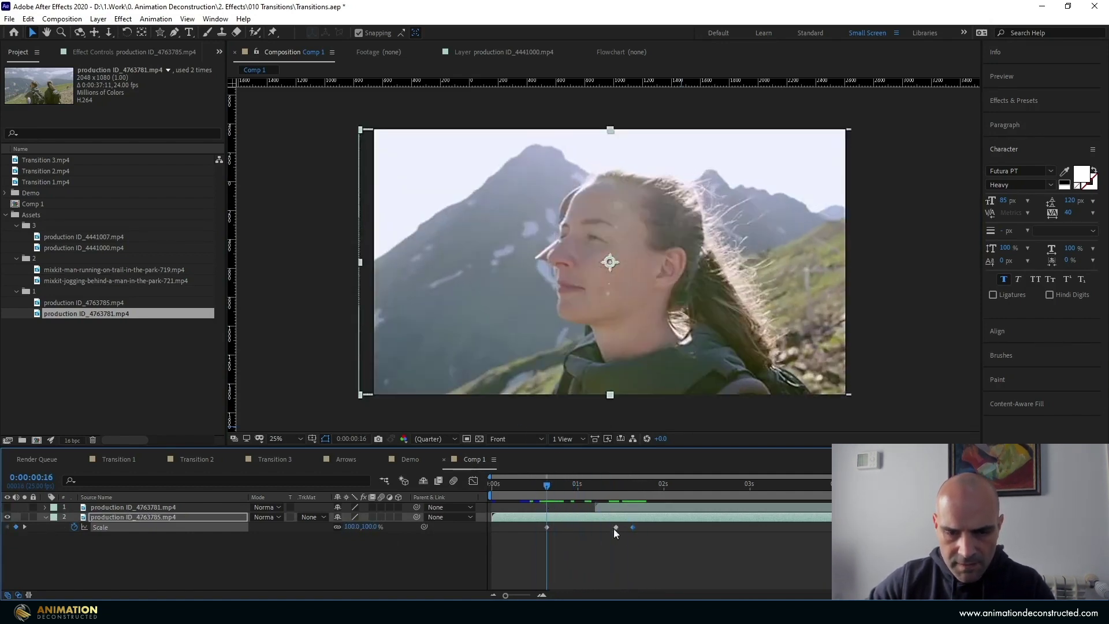
pyautogui.moveTo(664, 530); pyautogui.dragTo(536, 526)
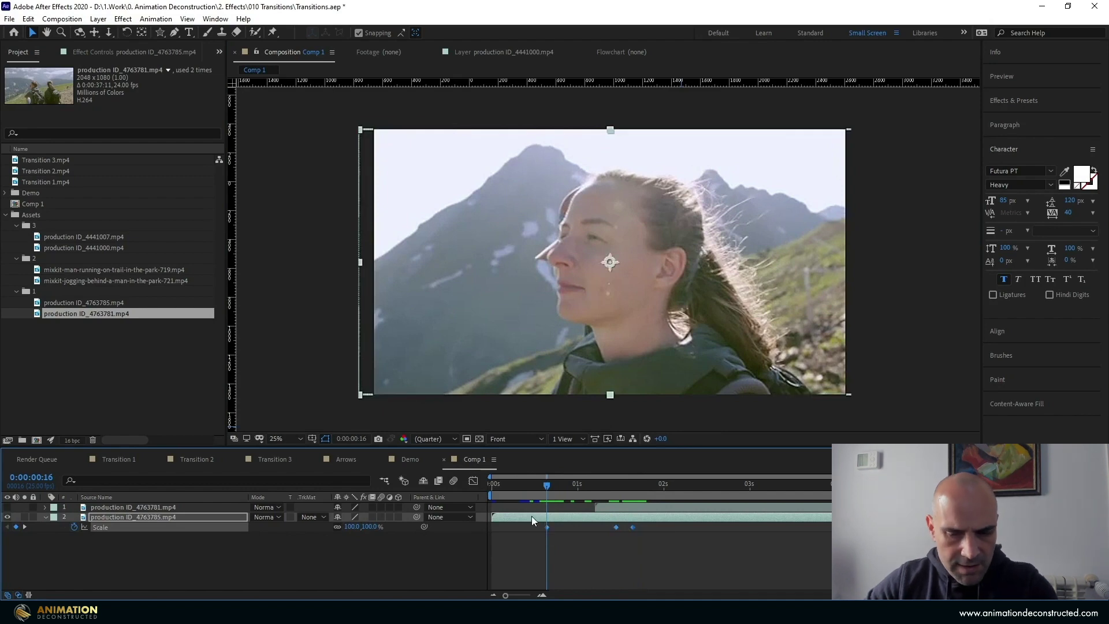
# Easy Ease the Scale keyframes and widen their influence in the speed graph for a sharp mid-shrink
pyautogui.press('F9')
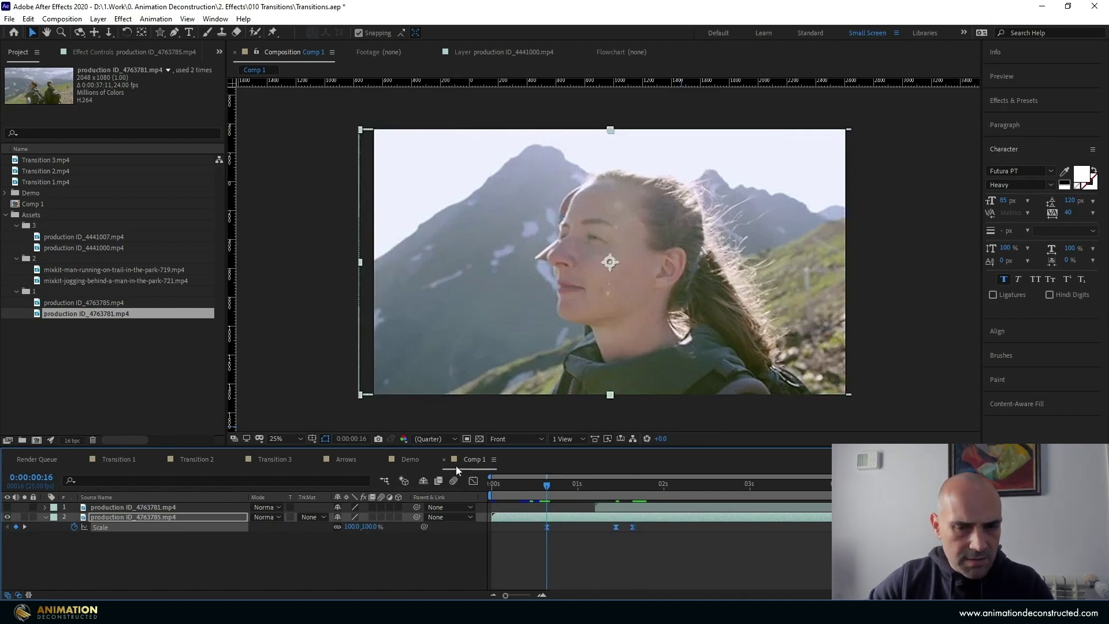
pyautogui.click(473, 481)
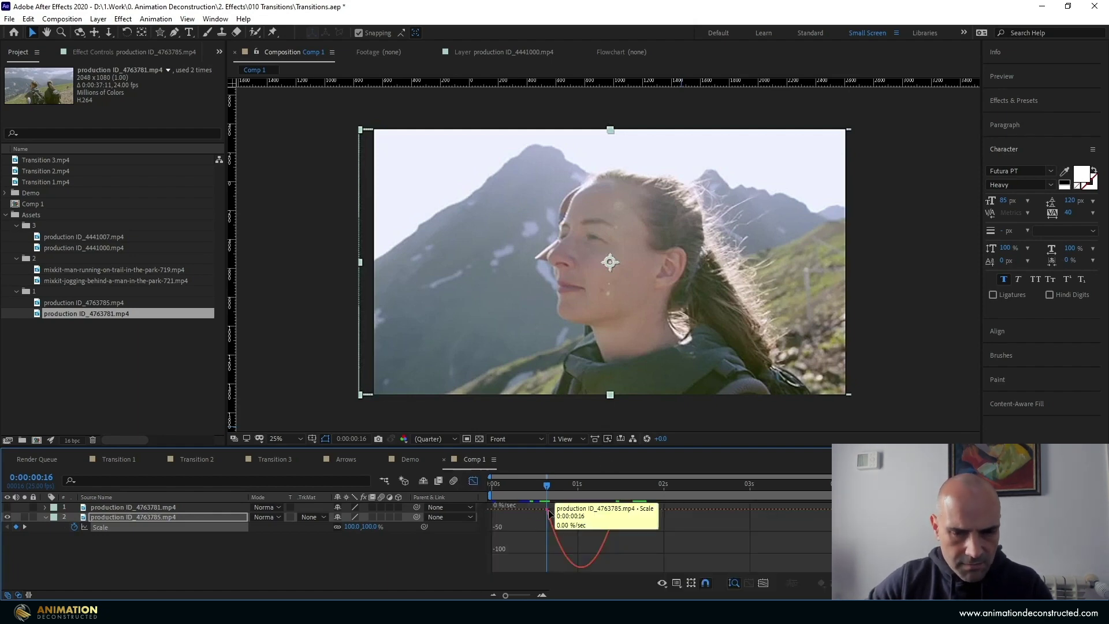
pyautogui.click(664, 583)
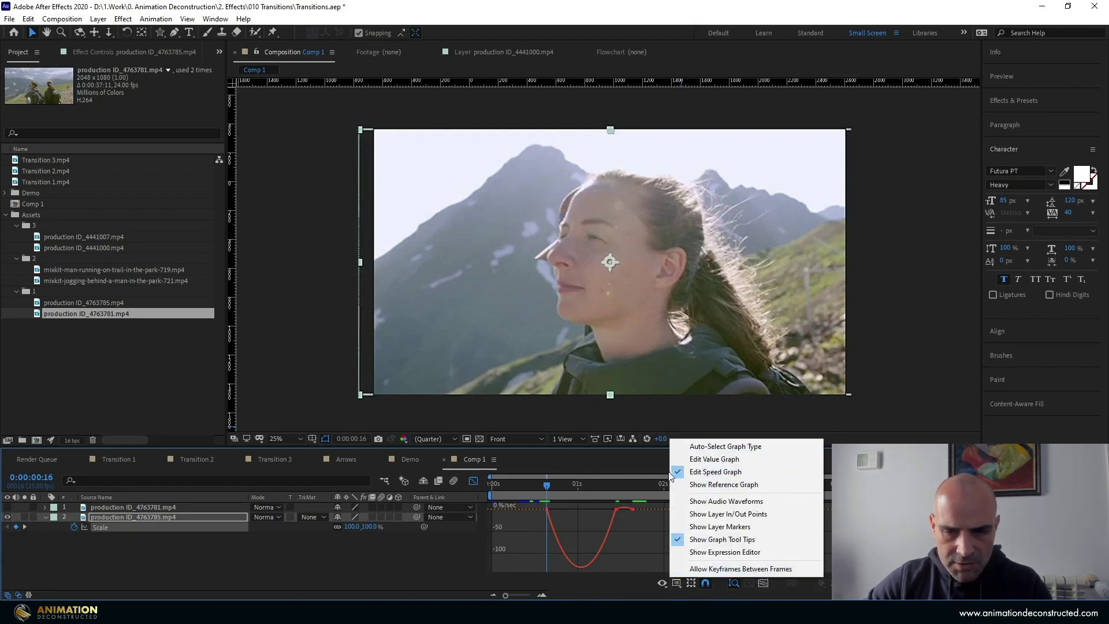
pyautogui.click(630, 590)
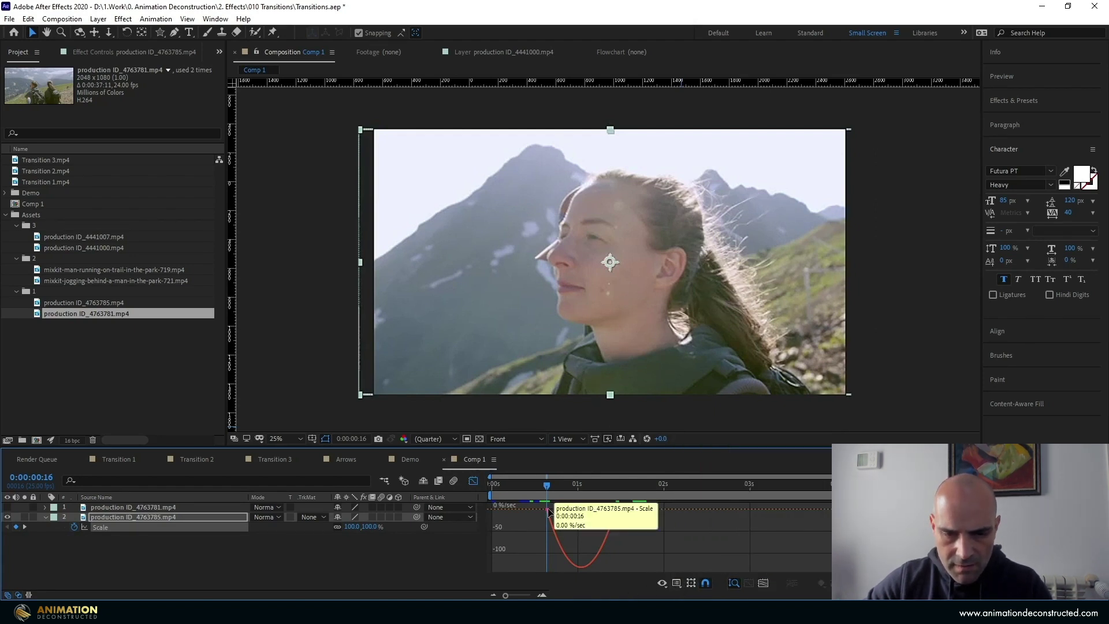
pyautogui.click(548, 510)
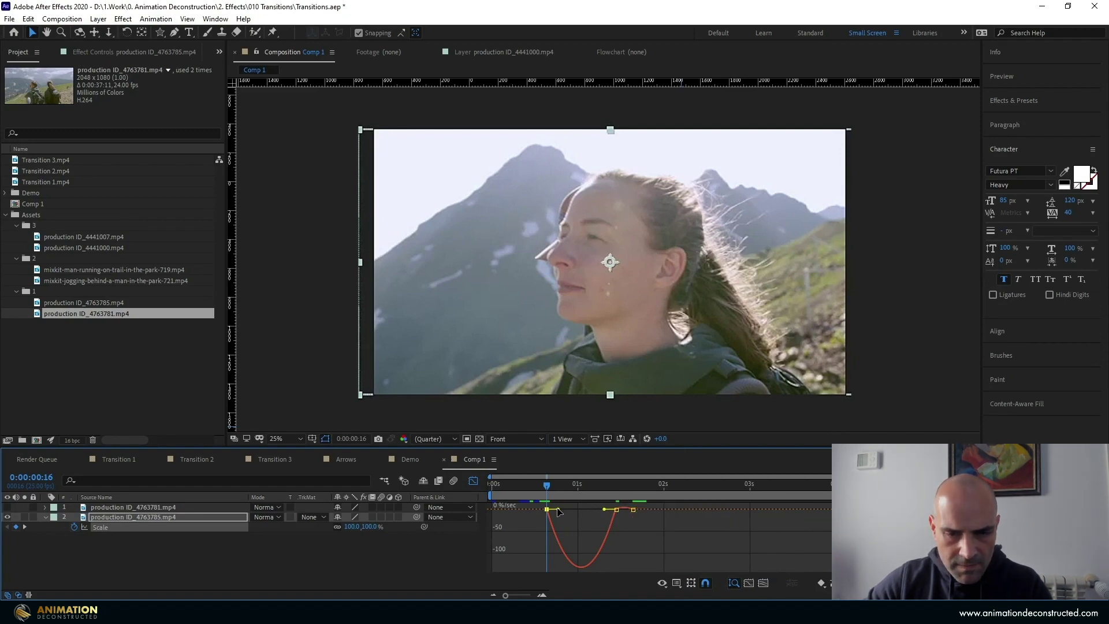
pyautogui.moveTo(558, 508); pyautogui.dragTo(590, 493)
pyautogui.click(617, 509)
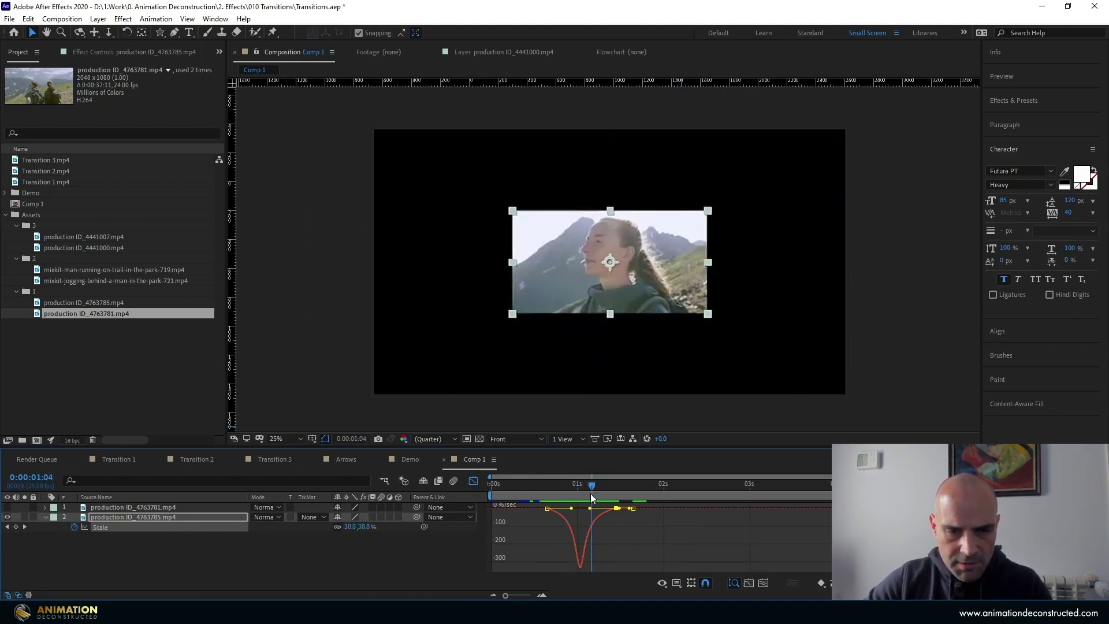
pyautogui.click(380, 516)
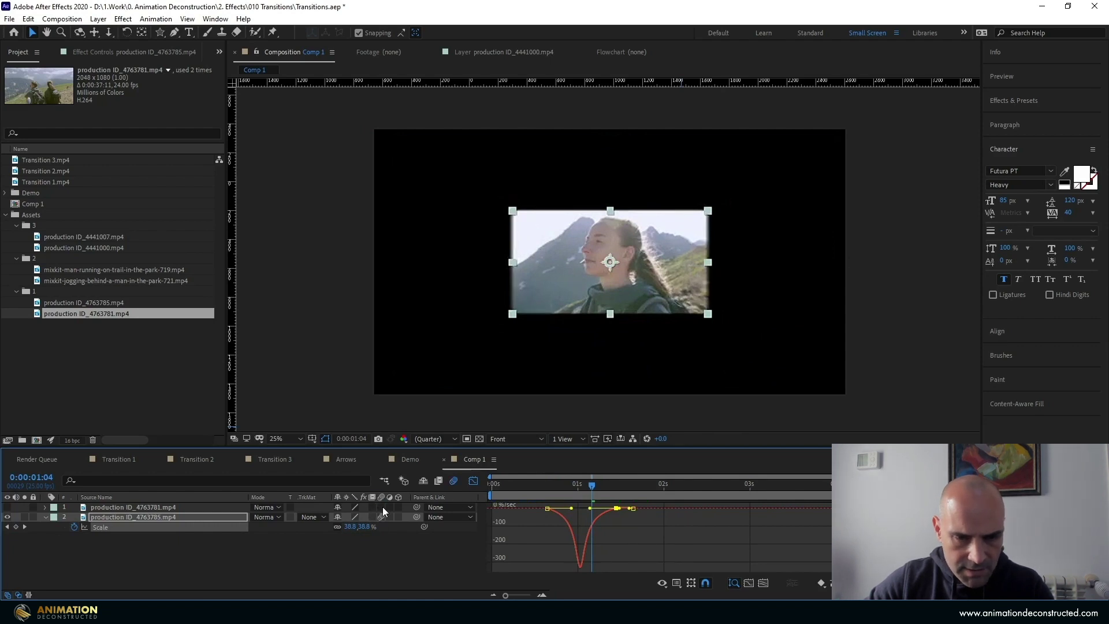
pyautogui.click(609, 486)
pyautogui.moveTo(571, 508); pyautogui.dragTo(583, 506)
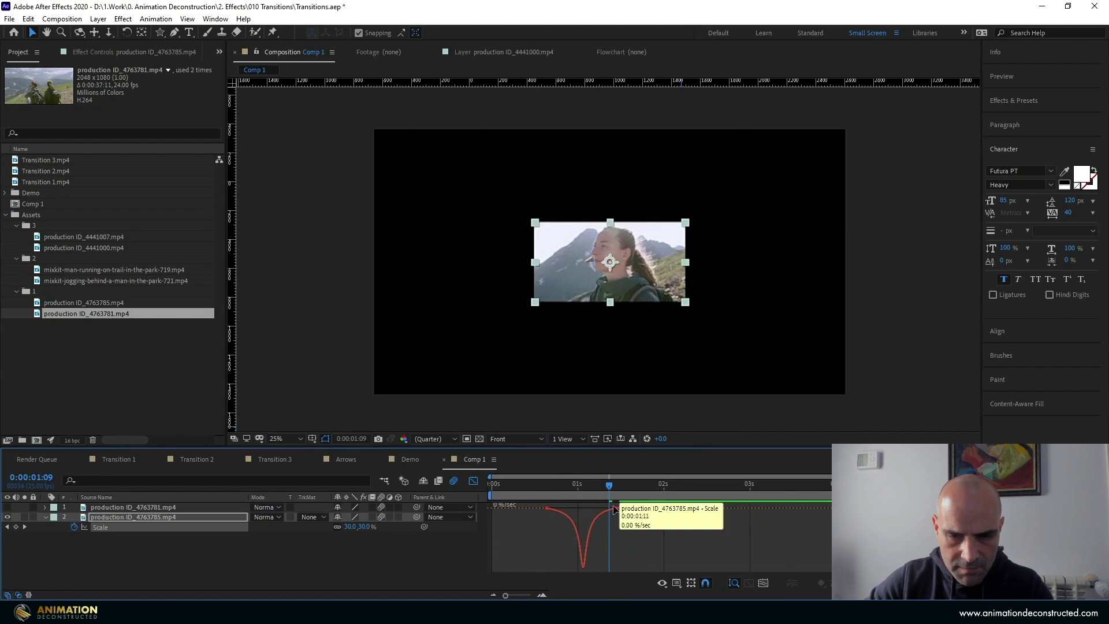
pyautogui.click(589, 508)
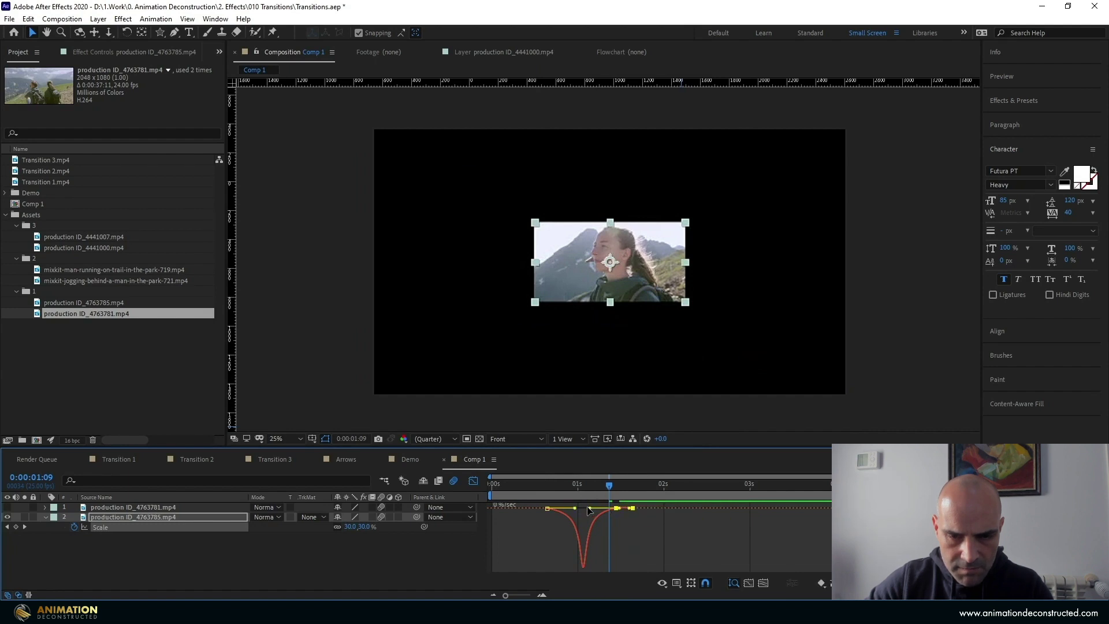
pyautogui.click(560, 486)
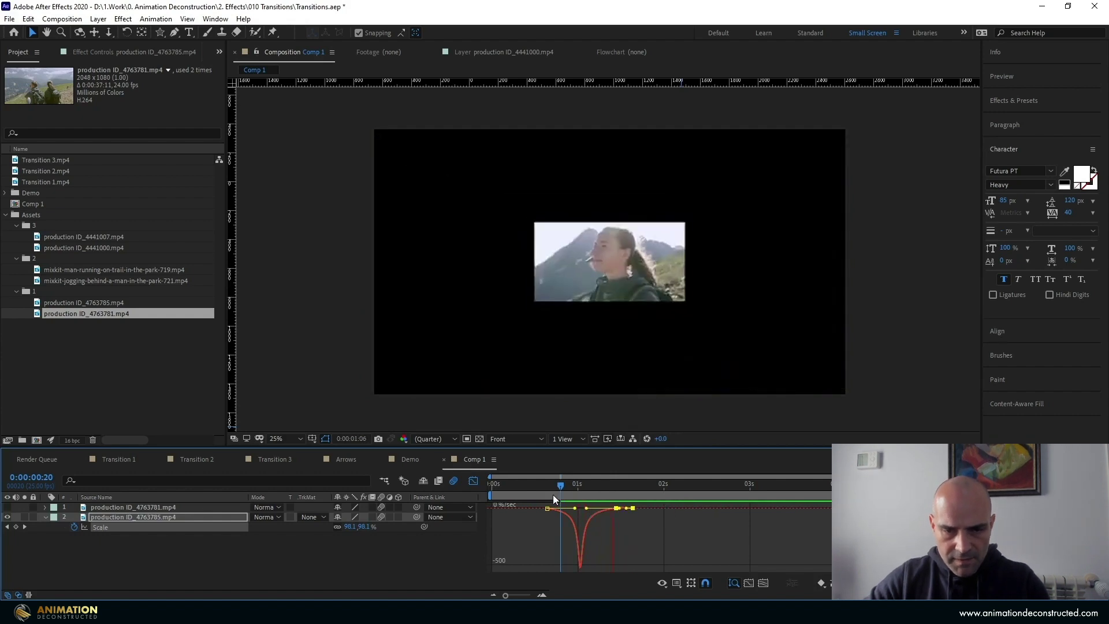
pyautogui.moveTo(553, 495)
pyautogui.mouseDown()
pyautogui.moveTo(539, 495)
pyautogui.moveTo(557, 494)
pyautogui.mouseUp()
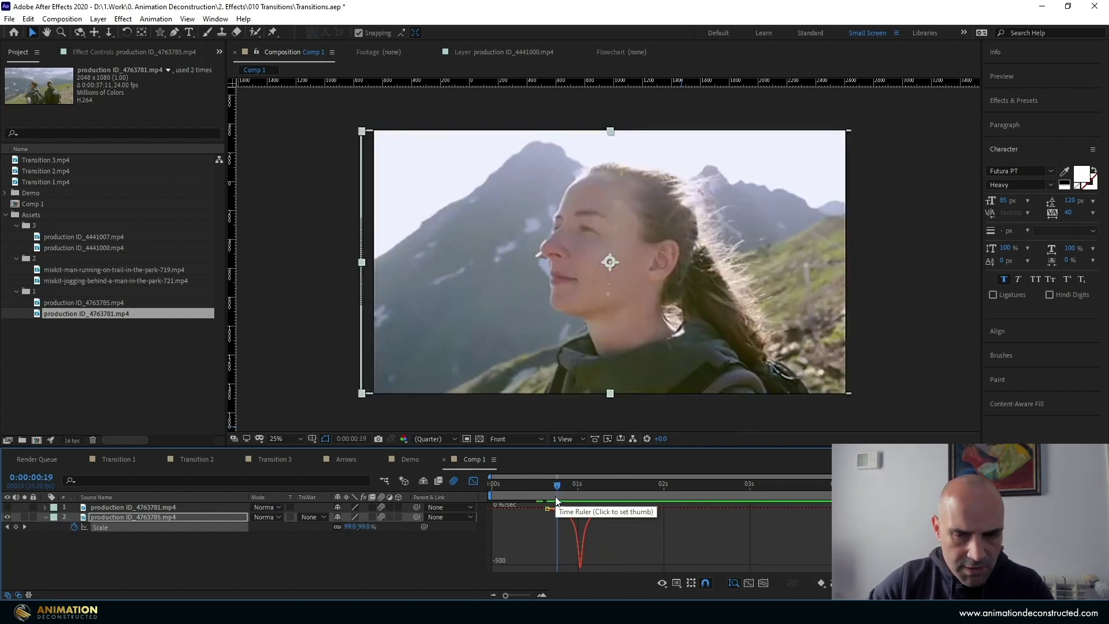
pyautogui.moveTo(556, 489); pyautogui.dragTo(582, 487)
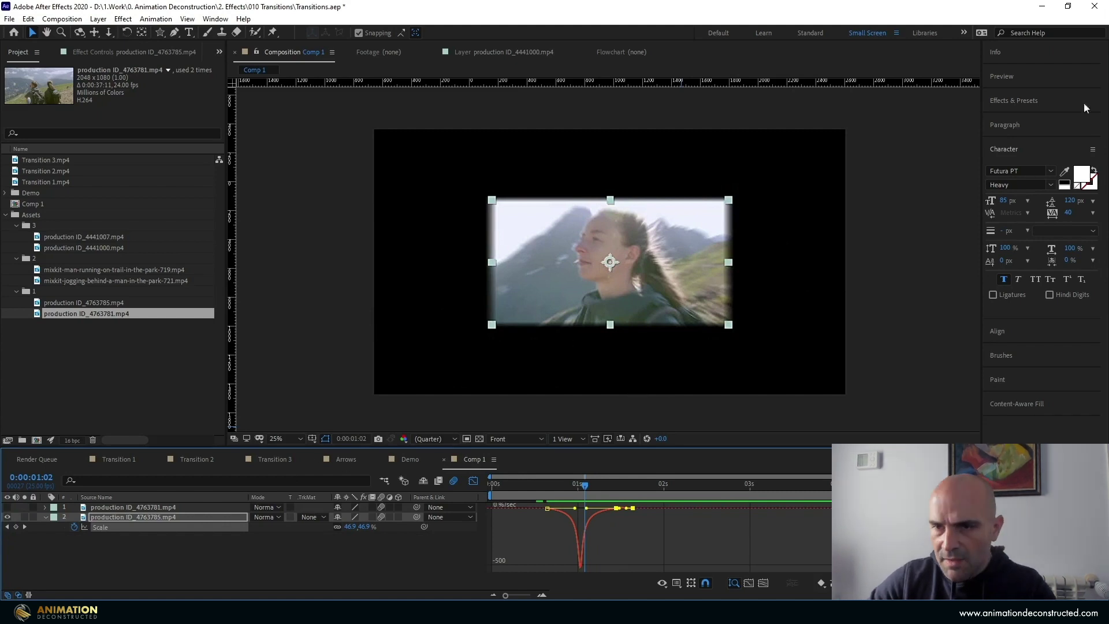
# Apply CC RepeTile to the woman clip with Tiling set to Unfold
pyautogui.click(1032, 100)
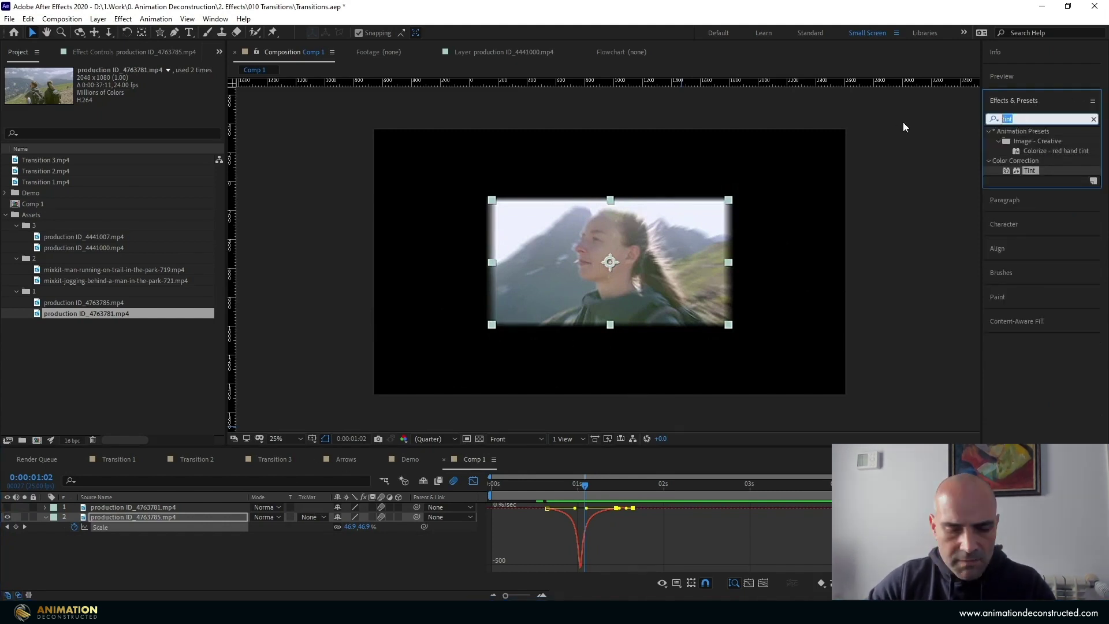
pyautogui.write('cc rep')
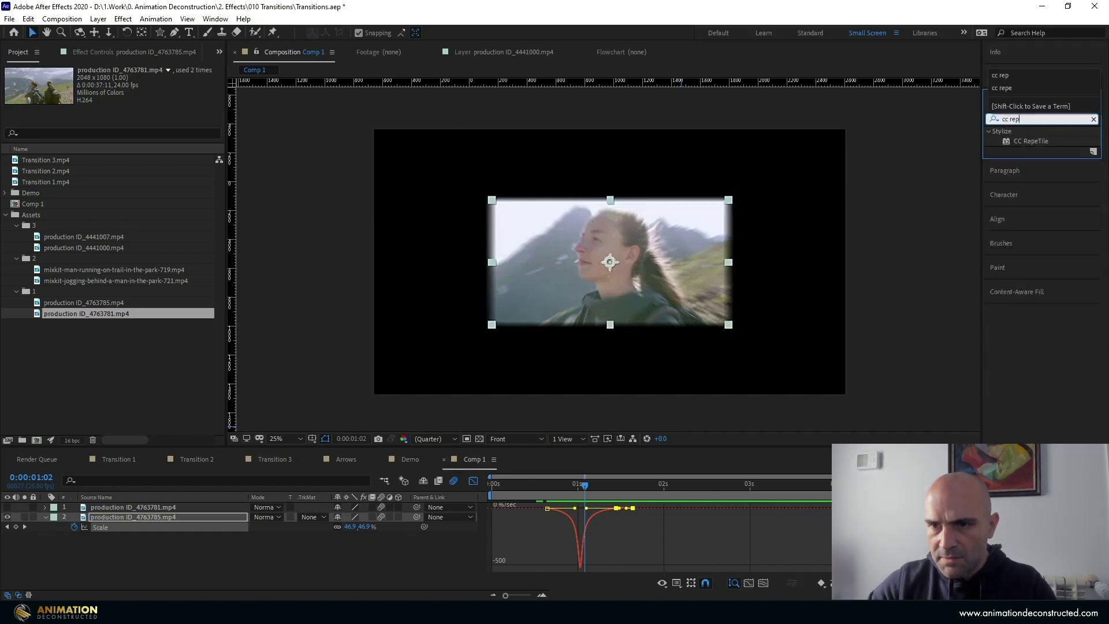
pyautogui.doubleClick(1032, 141)
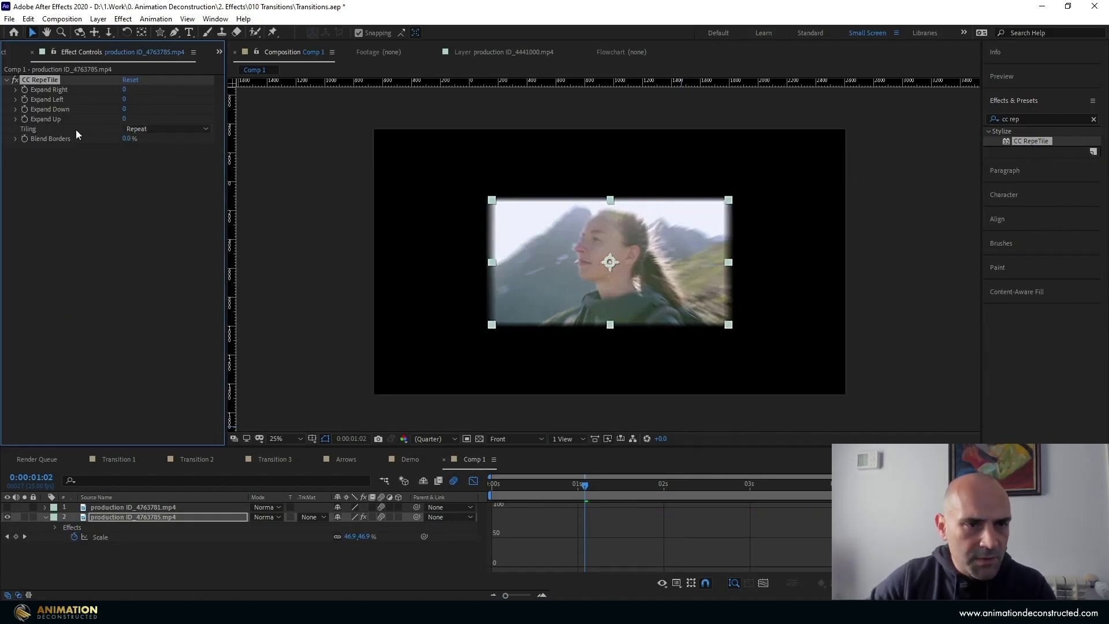
pyautogui.click(154, 131)
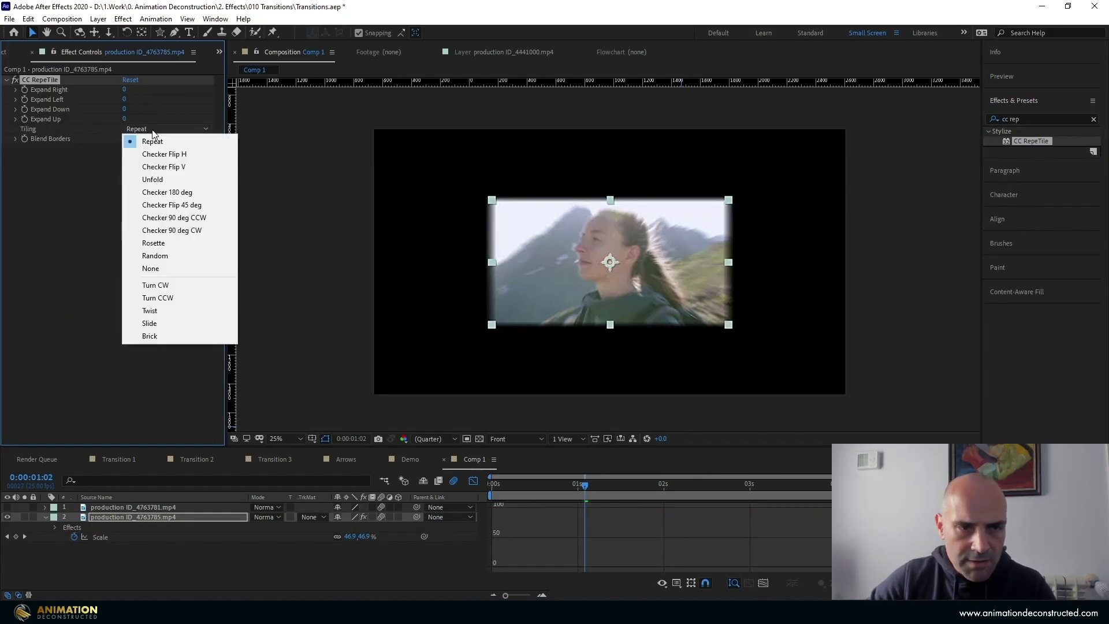
pyautogui.click(167, 177)
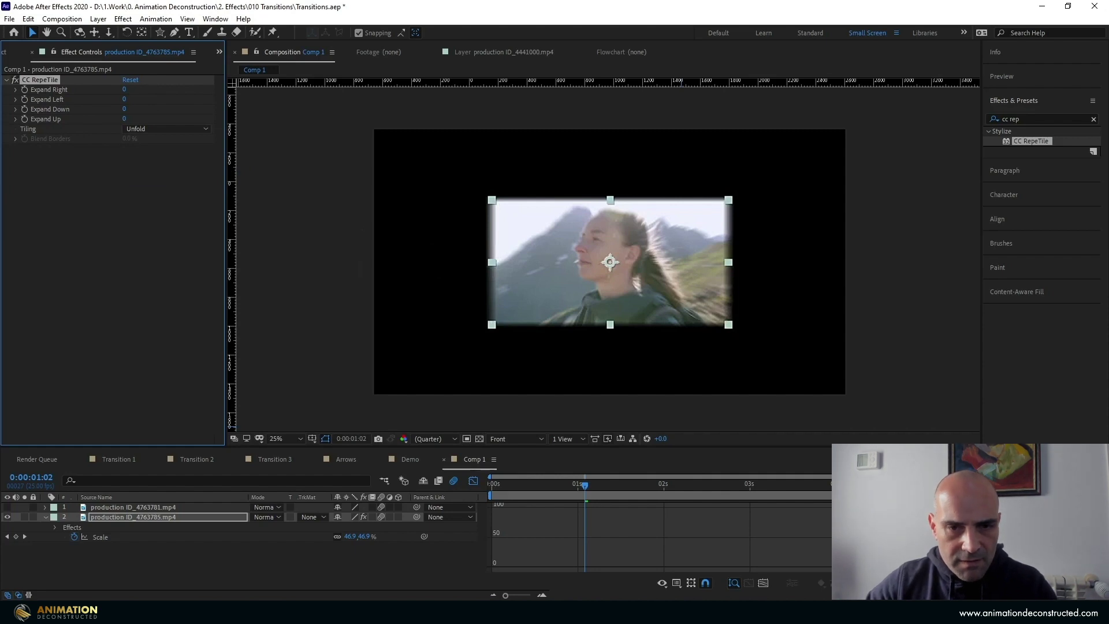
# Set CC RepeTile's Expand Right, Left, Down and Up to 1600
pyautogui.moveTo(124, 89); pyautogui.dragTo(901, 175)
pyautogui.click(128, 90)
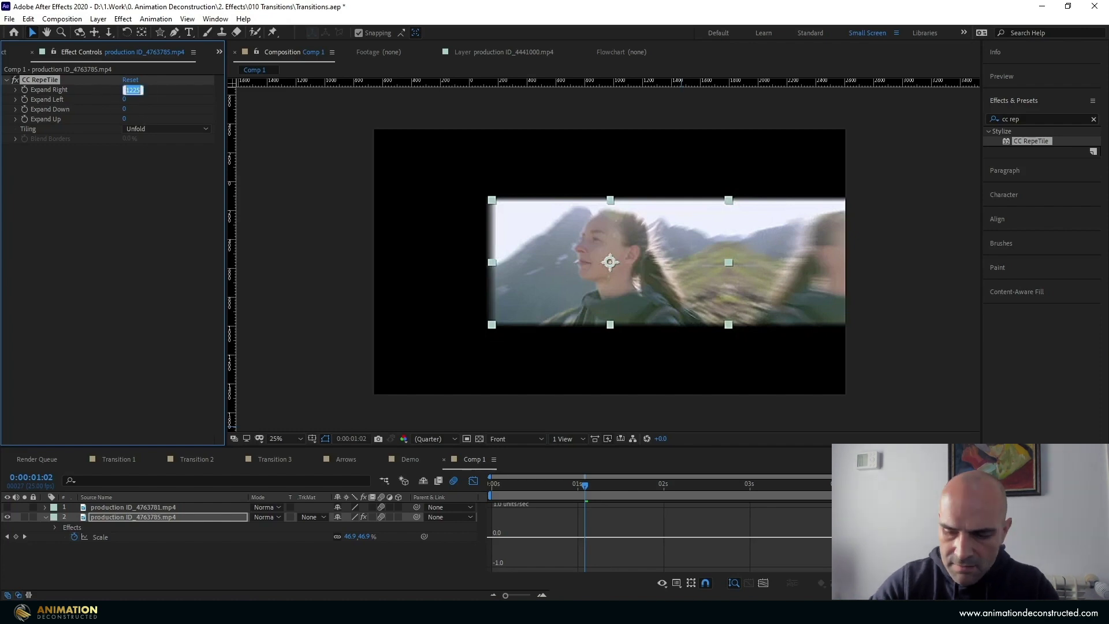
pyautogui.write('1600')
pyautogui.press('Tab')
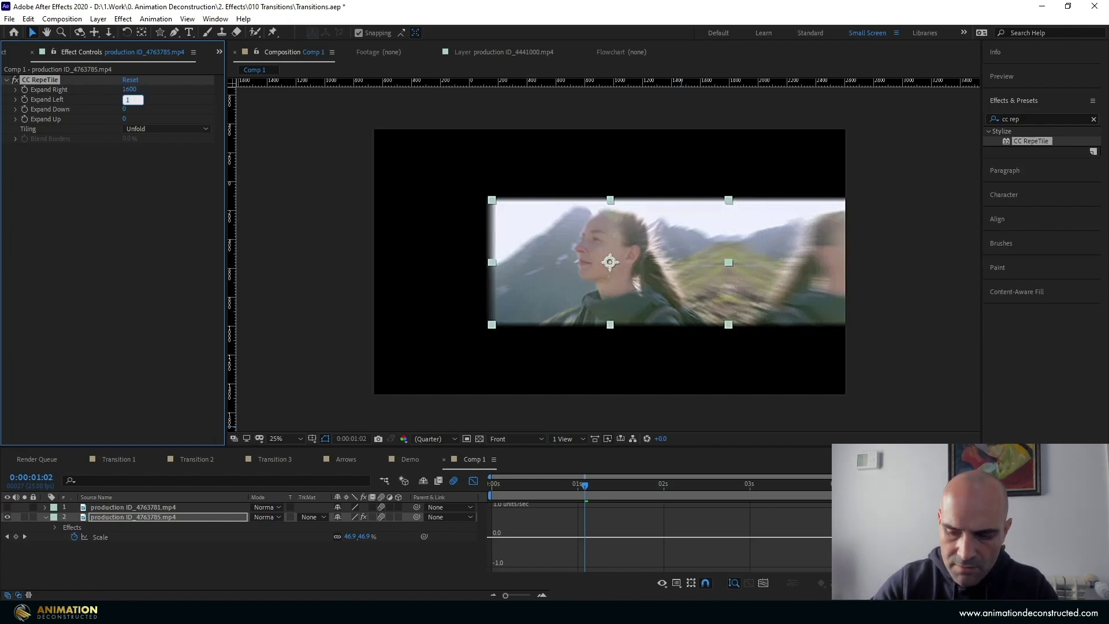
pyautogui.write('1600')
pyautogui.press('Tab')
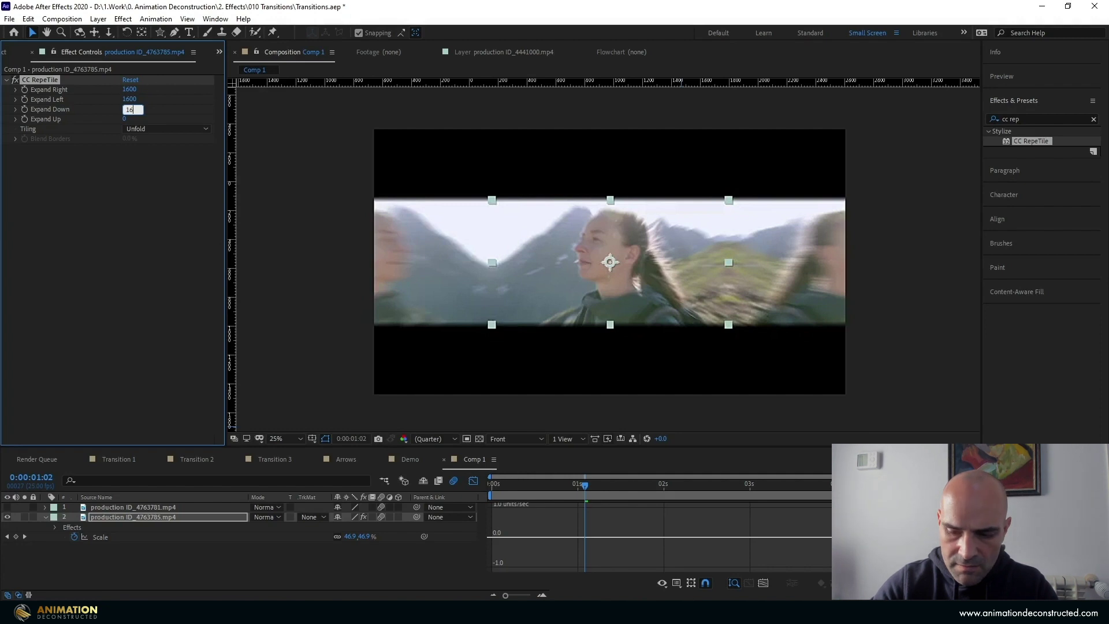
pyautogui.press('Tab')
pyautogui.write('1')
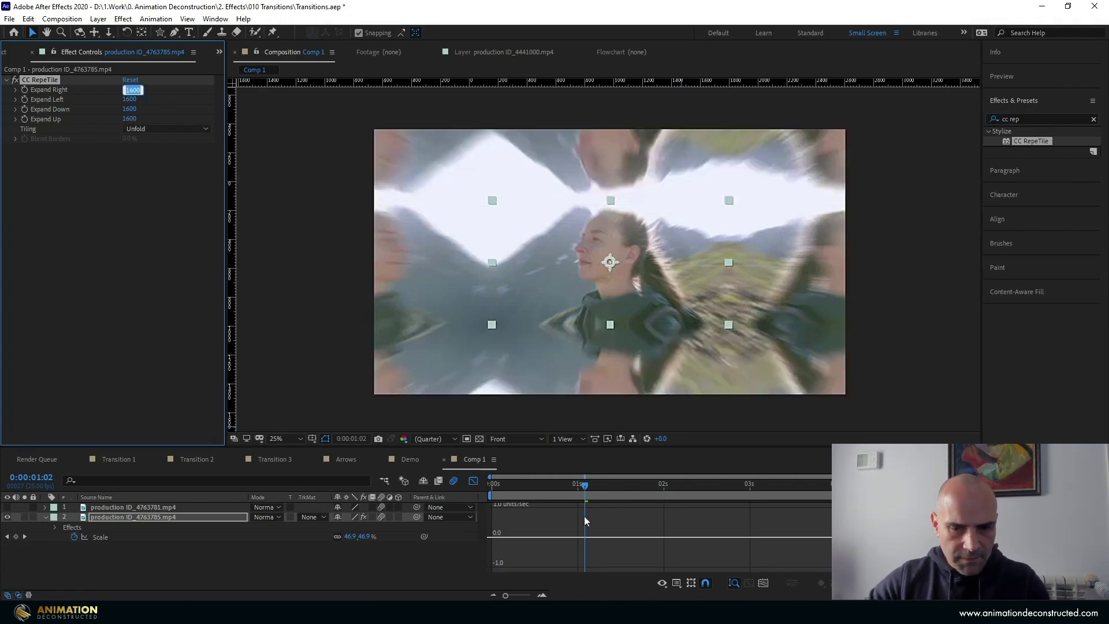
# Leave the Graph Editor, shift the hikers clip slightly earlier, and turn its visibility back on
pyautogui.click(476, 482)
pyautogui.moveTo(584, 486); pyautogui.dragTo(532, 497)
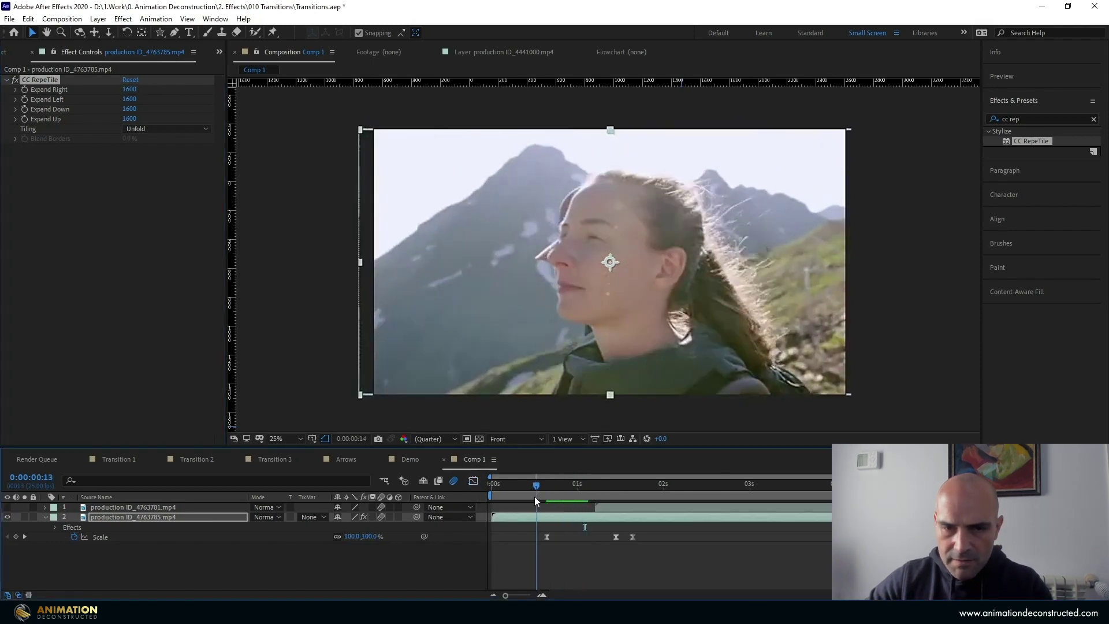
pyautogui.click(585, 486)
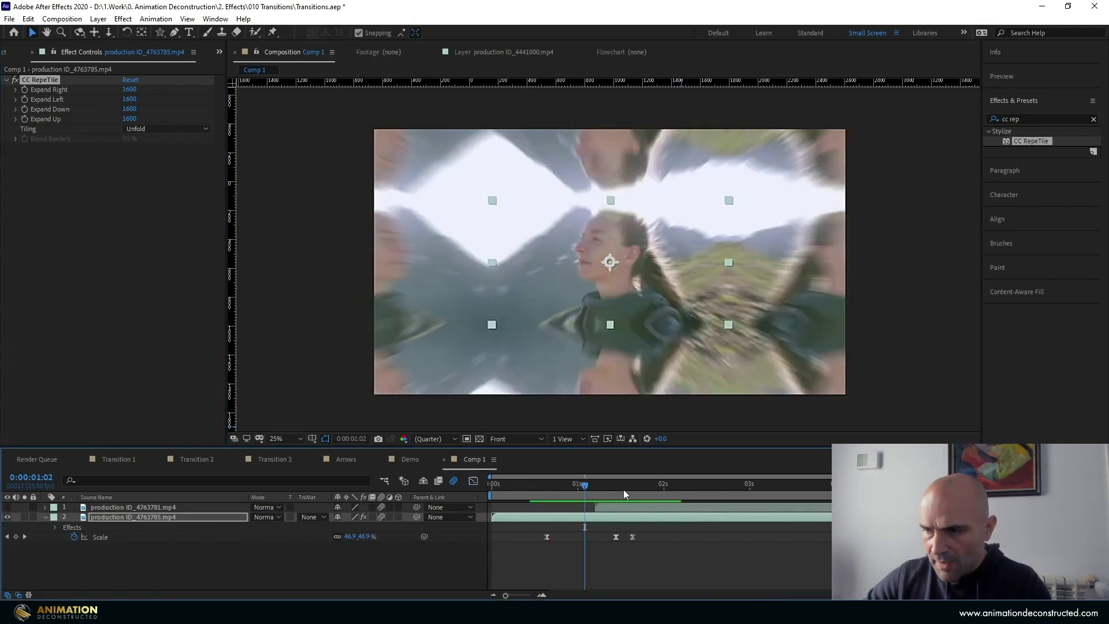
pyautogui.moveTo(605, 507); pyautogui.dragTo(631, 496)
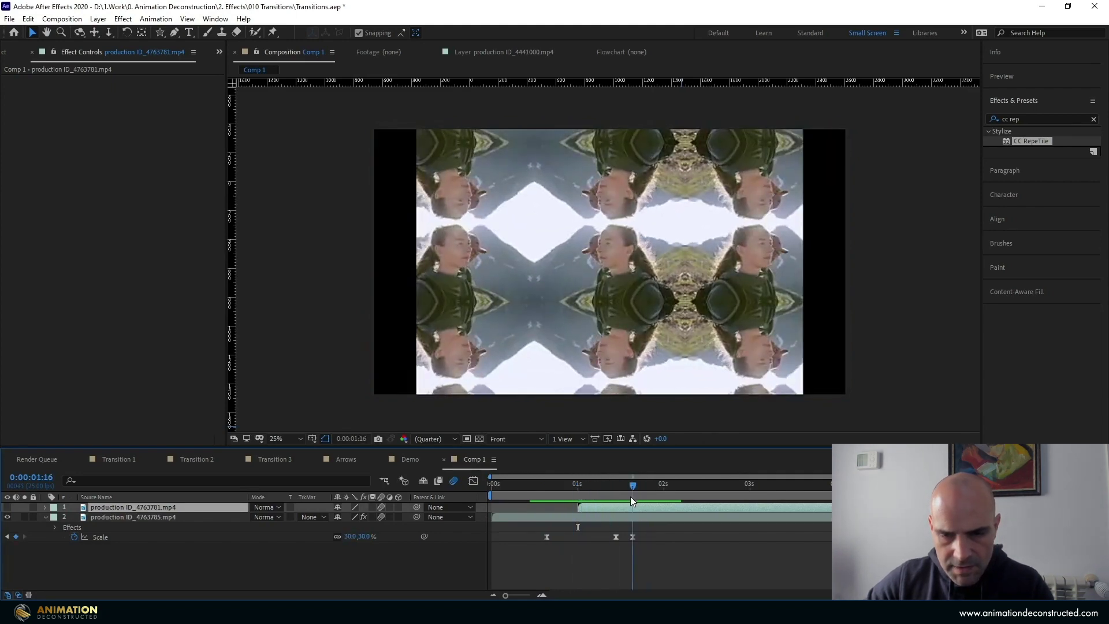
pyautogui.click(7, 507)
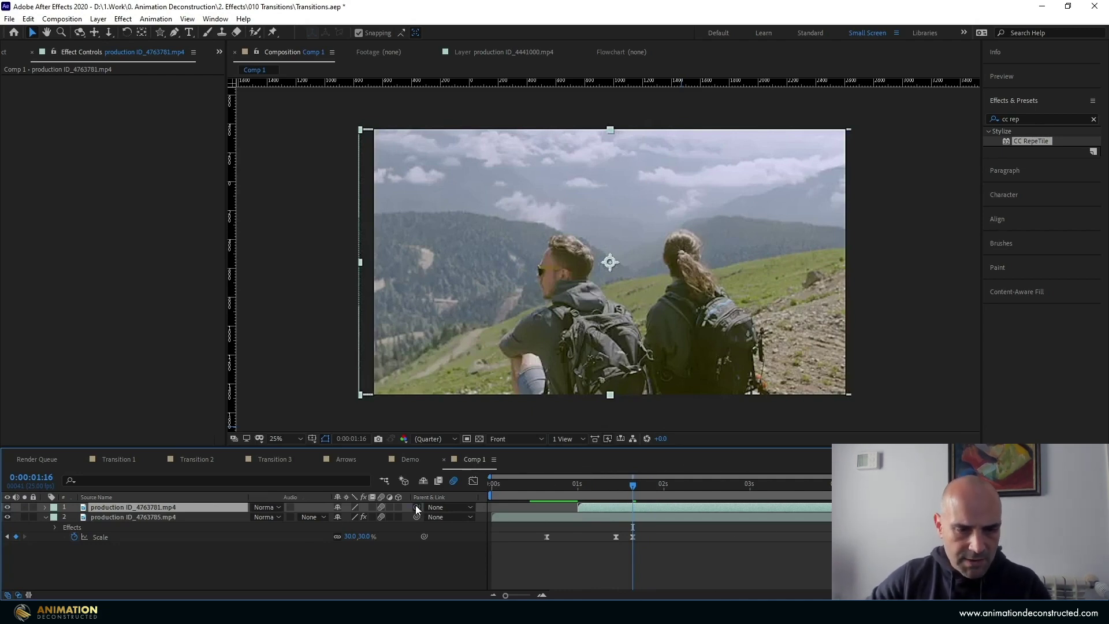
# Parent production ID_4763781.mp4 to the woman clip and scrub back to about one second to check
pyautogui.moveTo(416, 509); pyautogui.dragTo(121, 517)
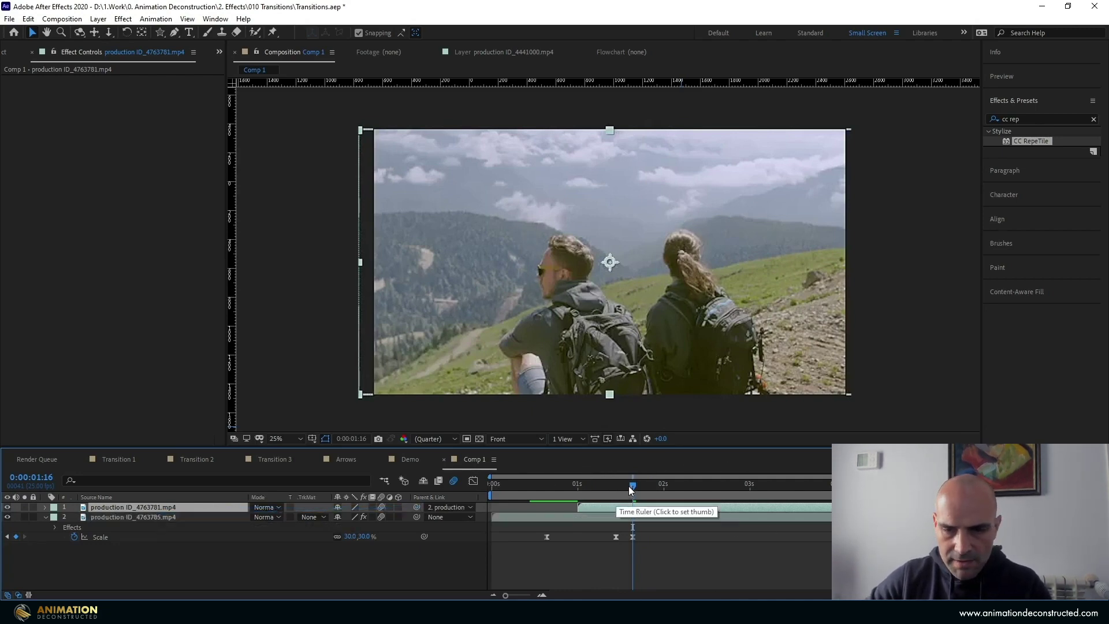
pyautogui.moveTo(634, 490); pyautogui.dragTo(591, 490)
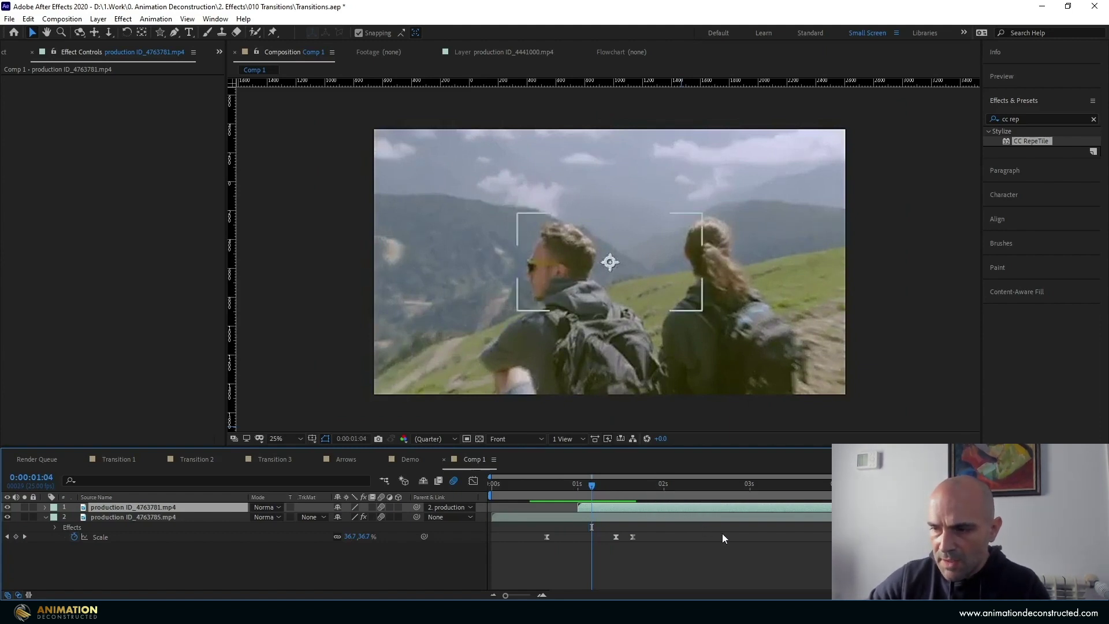
# Move the hikers clip so it starts at 0:00:00:23
pyautogui.click(586, 486)
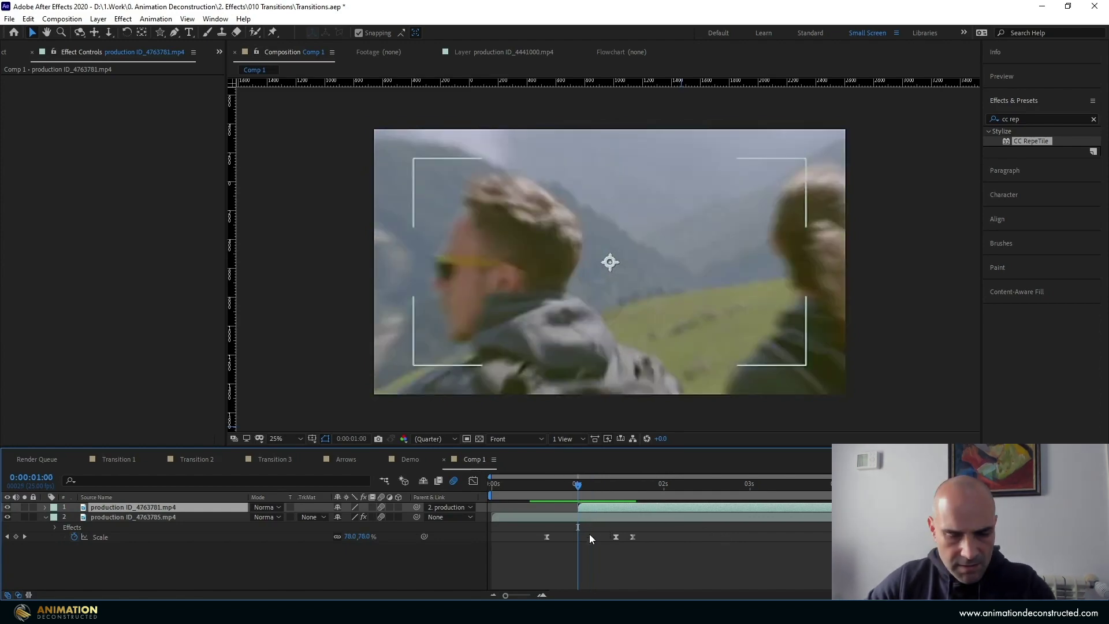
pyautogui.press('j')
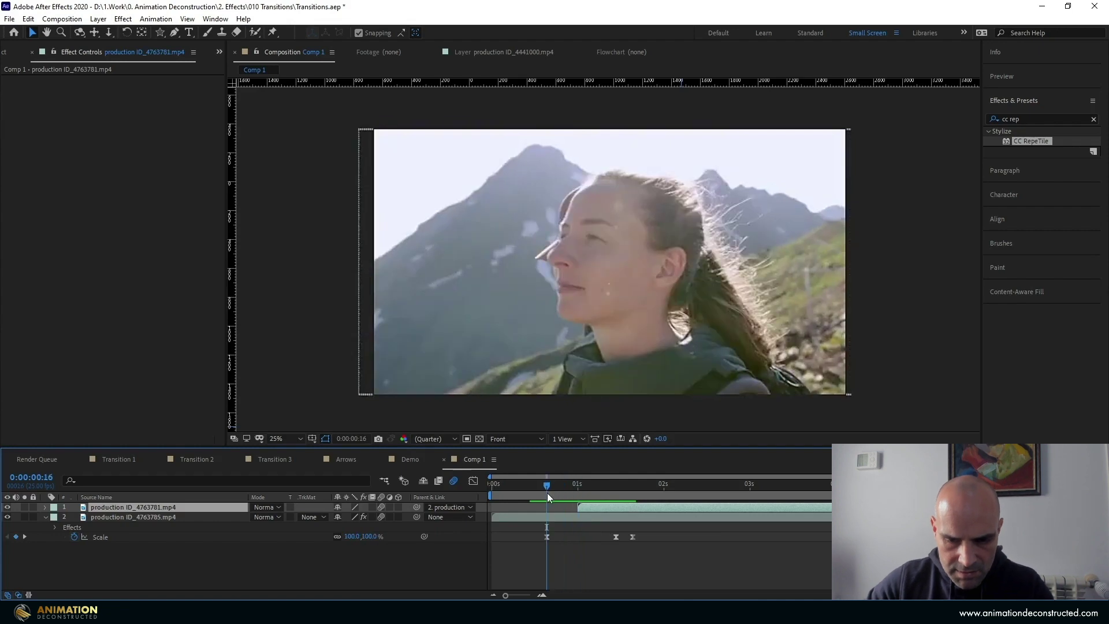
pyautogui.press('pagedown')
pyautogui.press('pagedown')
pyautogui.press('pagedown')
pyautogui.press('pagedown')
pyautogui.press('pagedown')
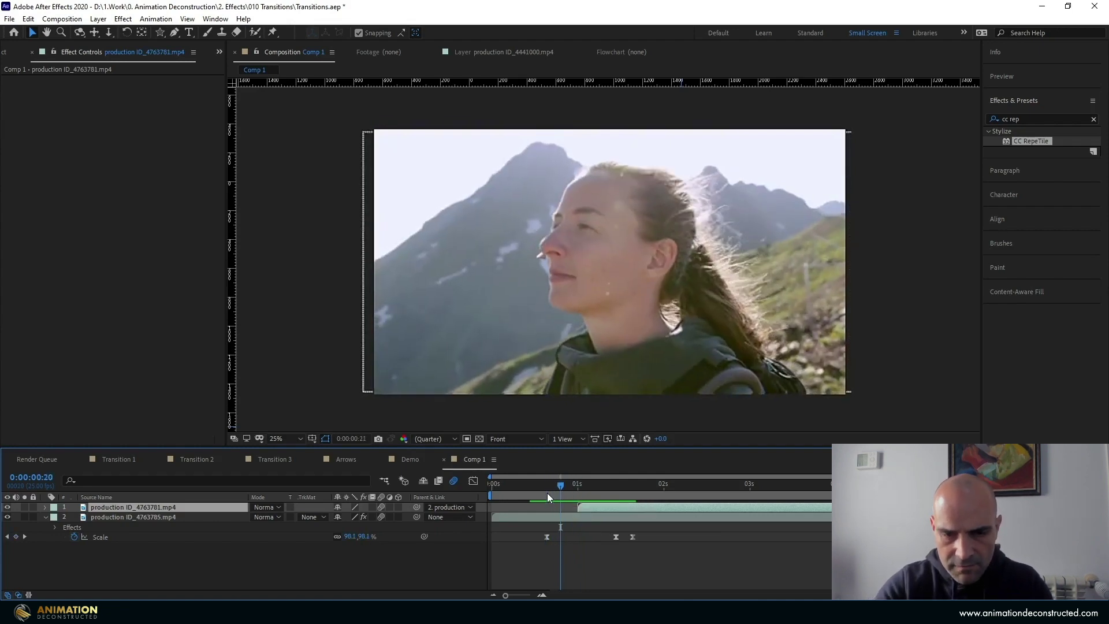
pyautogui.press('pagedown')
pyautogui.press('pagedown')
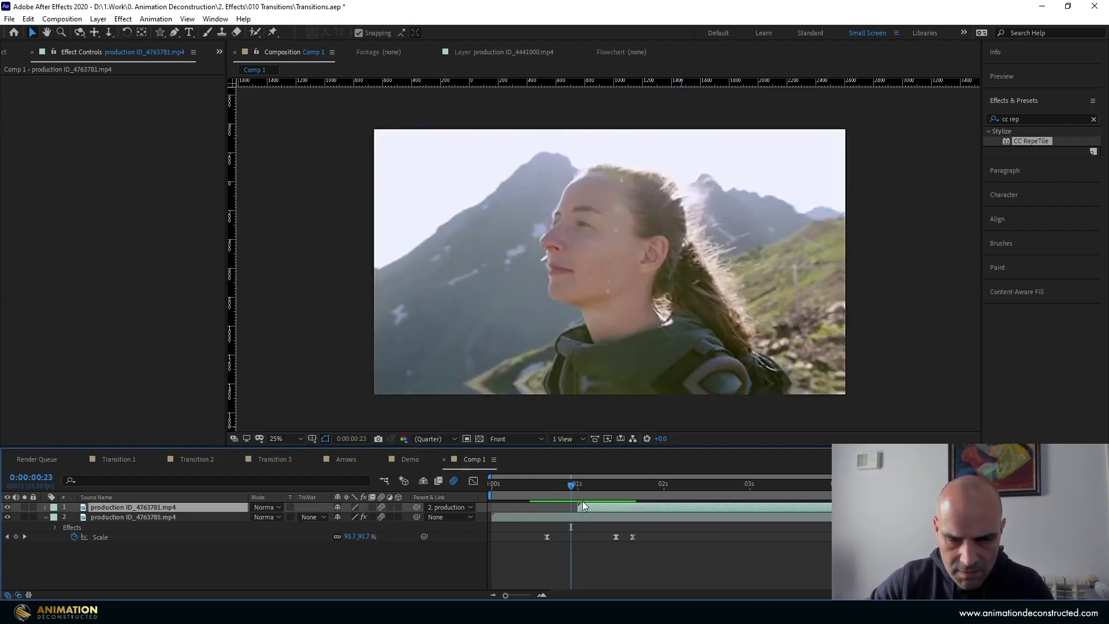
pyautogui.moveTo(581, 508); pyautogui.dragTo(572, 507)
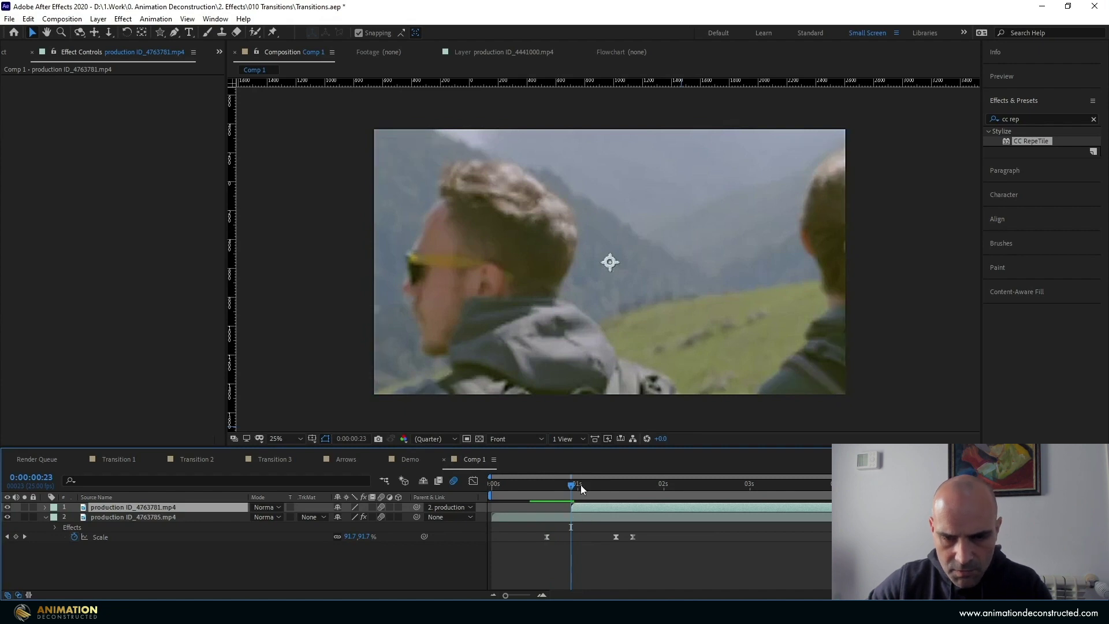
# Keyframe the hikers clip's Opacity from 0% to 100% at 0:00:01:03
pyautogui.press('t')
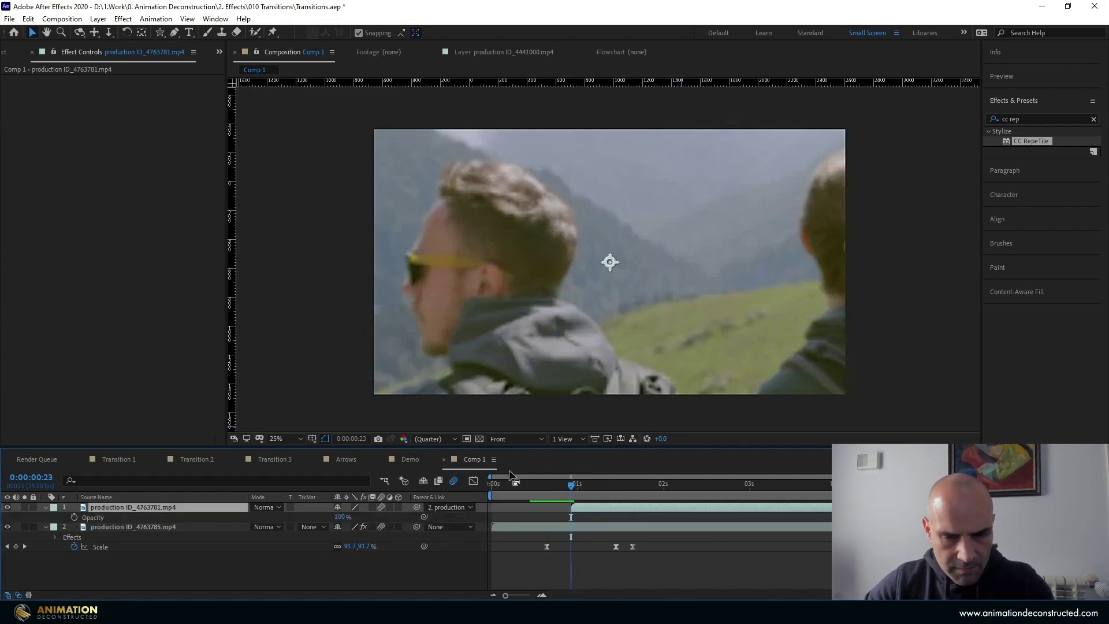
pyautogui.moveTo(341, 517); pyautogui.dragTo(84, 523)
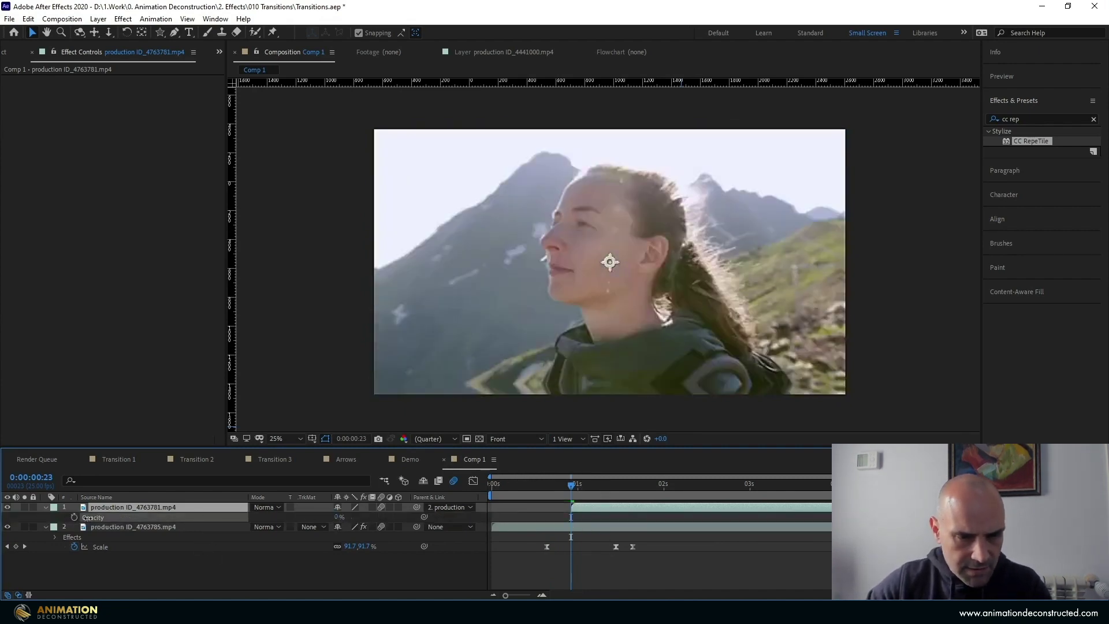
pyautogui.click(74, 517)
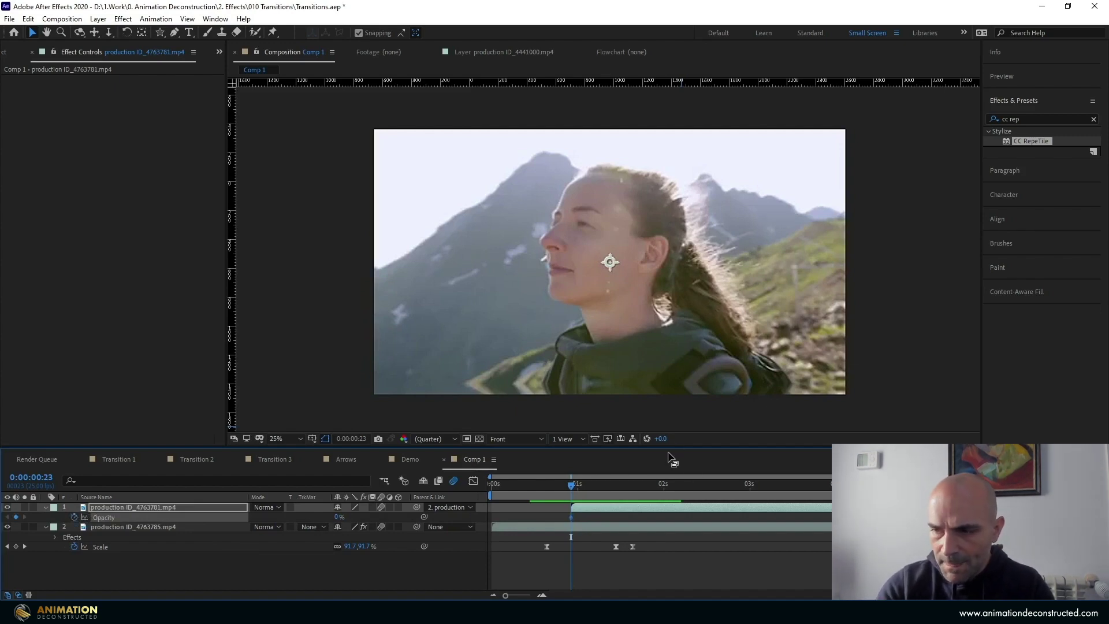
pyautogui.press('space')
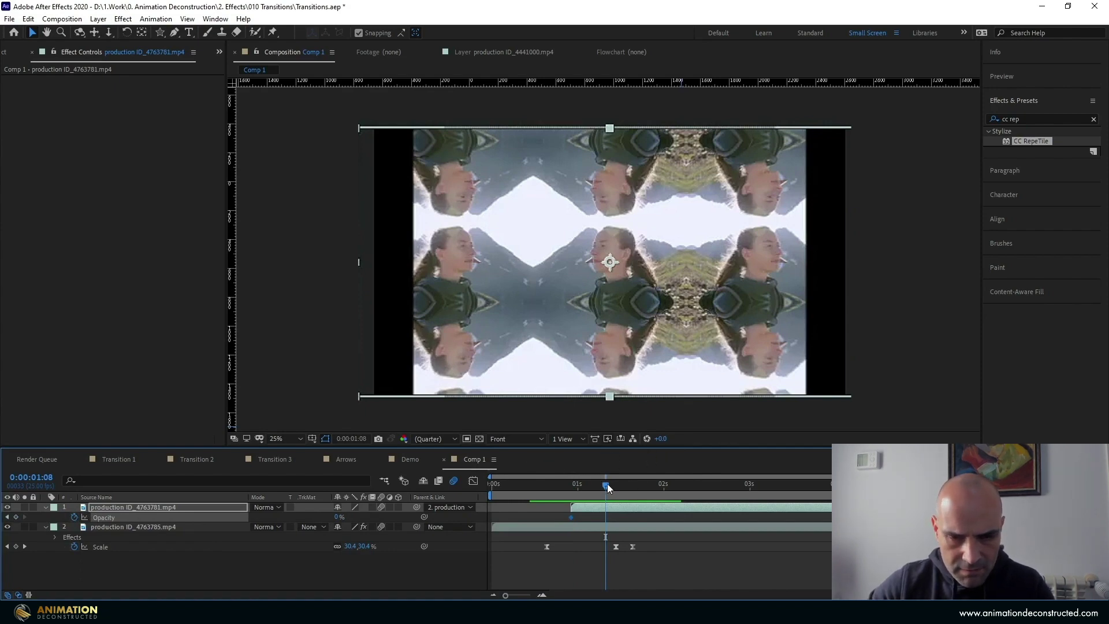
pyautogui.moveTo(608, 484); pyautogui.dragTo(580, 490)
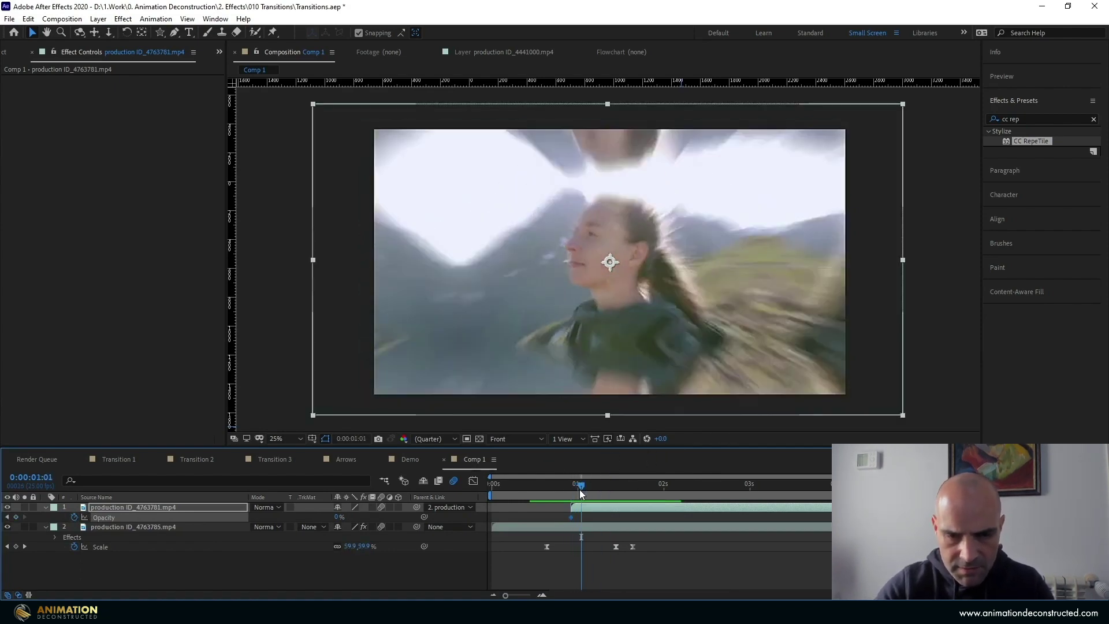
pyautogui.press('space')
pyautogui.click(339, 517)
pyautogui.write('100')
pyautogui.press('Return')
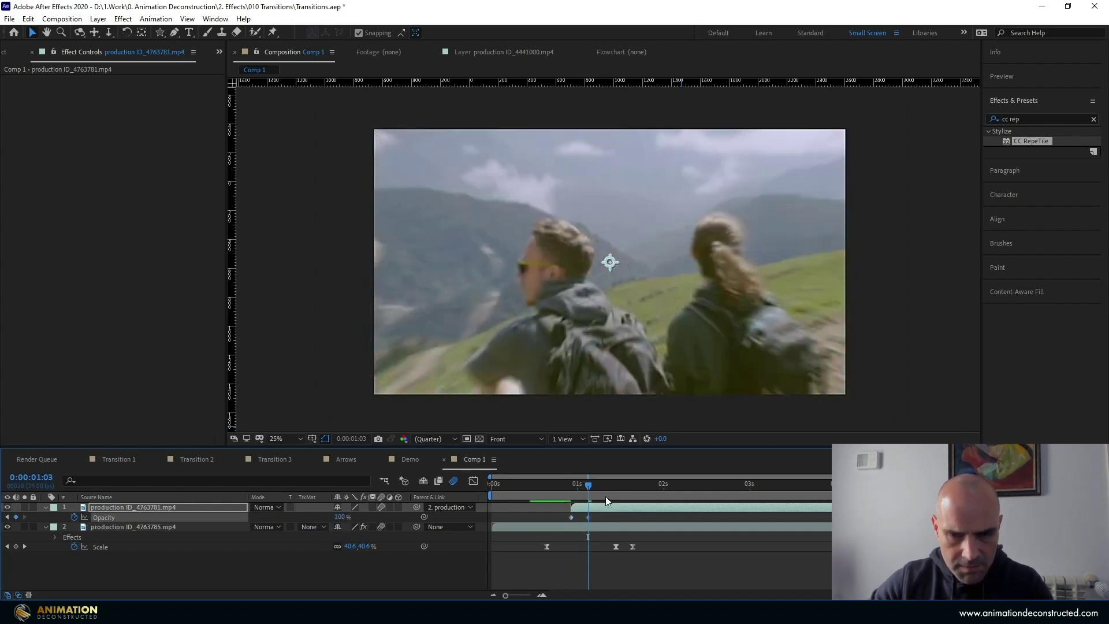
# Scrub and preview the opacity cut between the two clips
pyautogui.moveTo(588, 486); pyautogui.dragTo(556, 520)
pyautogui.press('space')
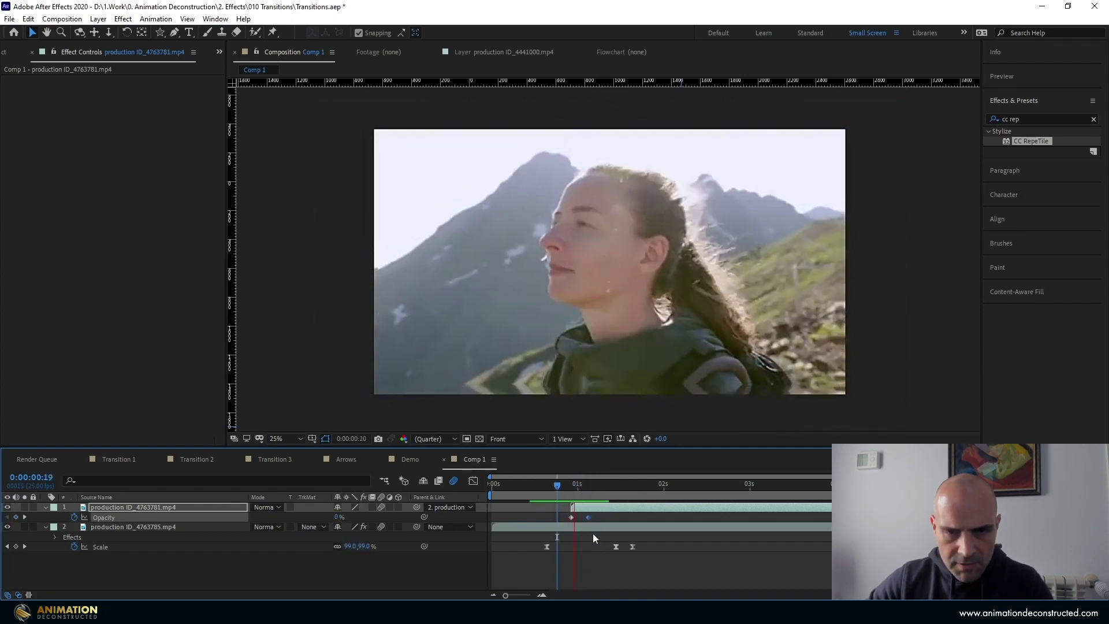
pyautogui.moveTo(564, 487); pyautogui.dragTo(596, 486)
pyautogui.click(135, 569)
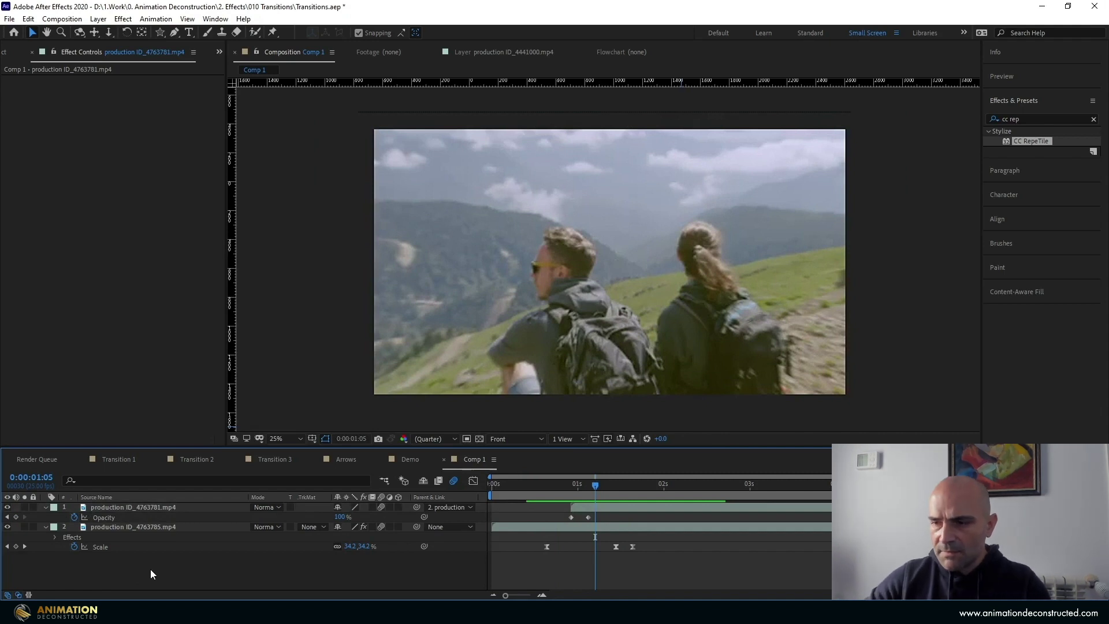
# Add a new adjustment layer on top of Comp 1
pyautogui.rightClick(145, 571)
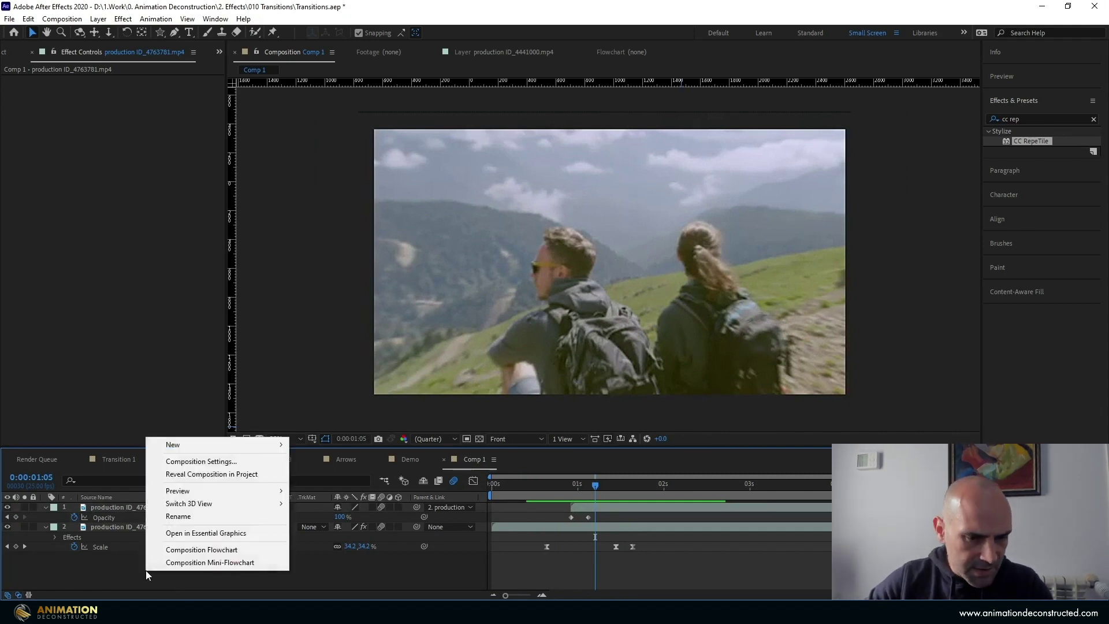
pyautogui.moveTo(185, 444)
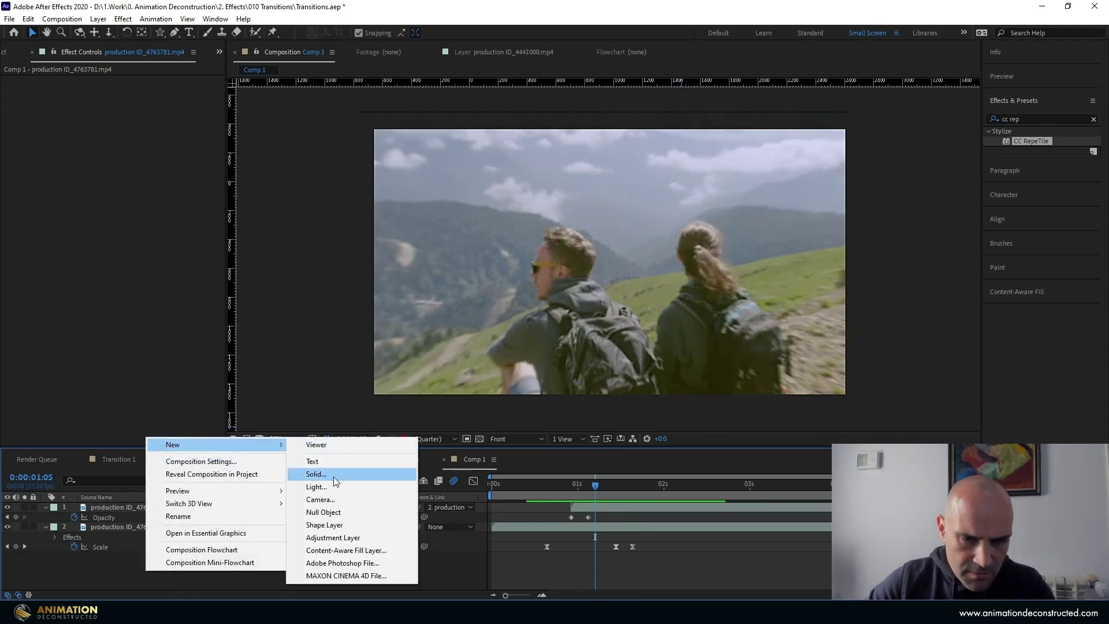
pyautogui.click(356, 539)
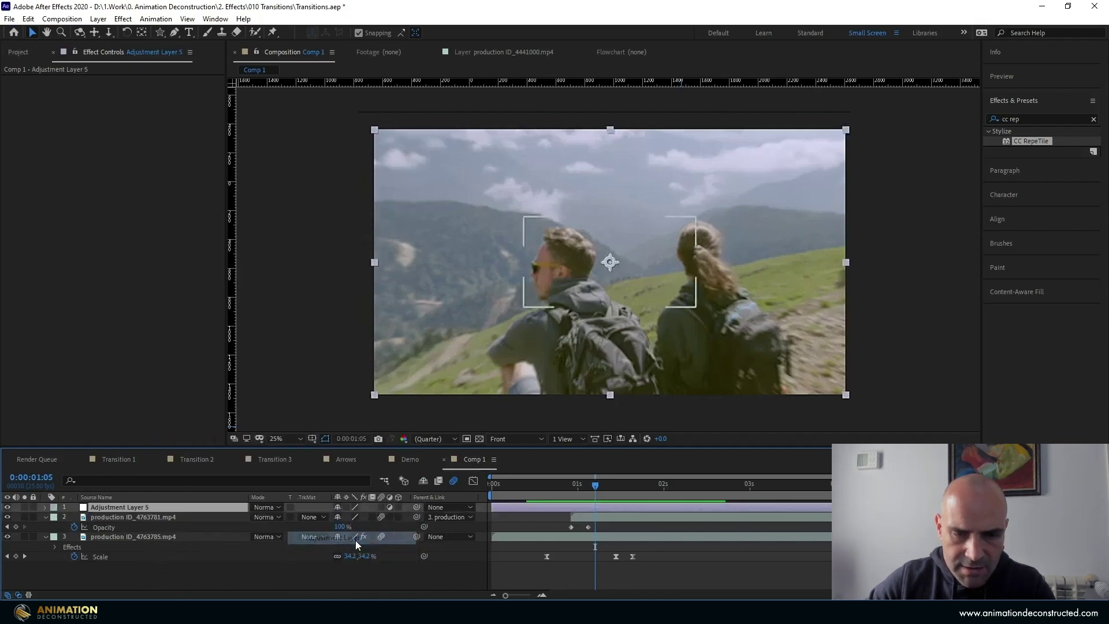
# Search 'optics' and apply Optics Compensation to the adjustment layer
pyautogui.click(1034, 120)
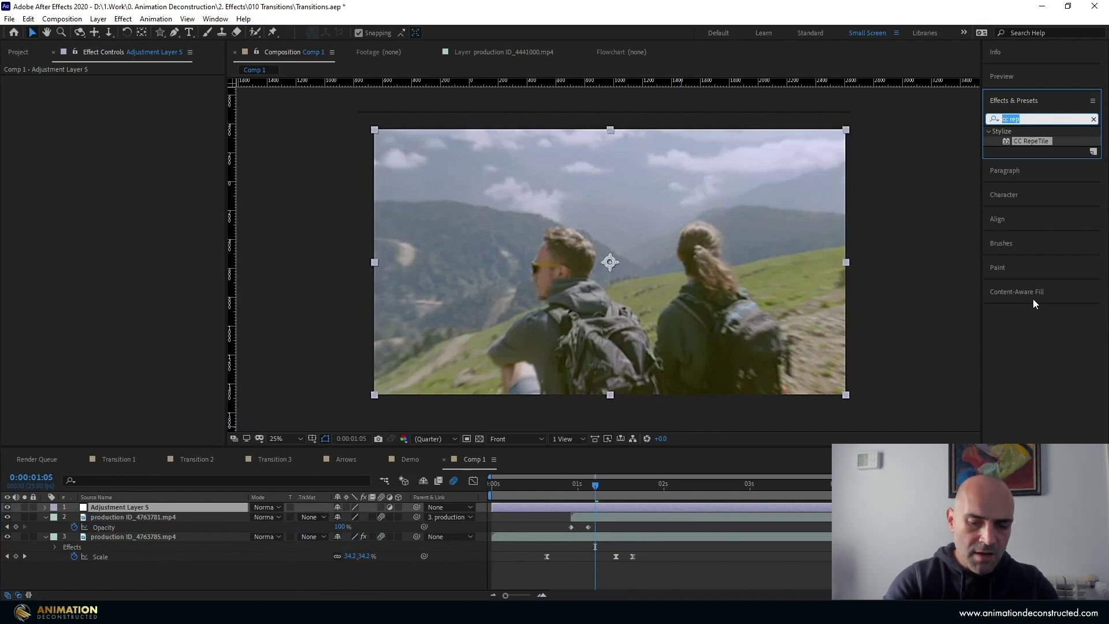
pyautogui.write('optics')
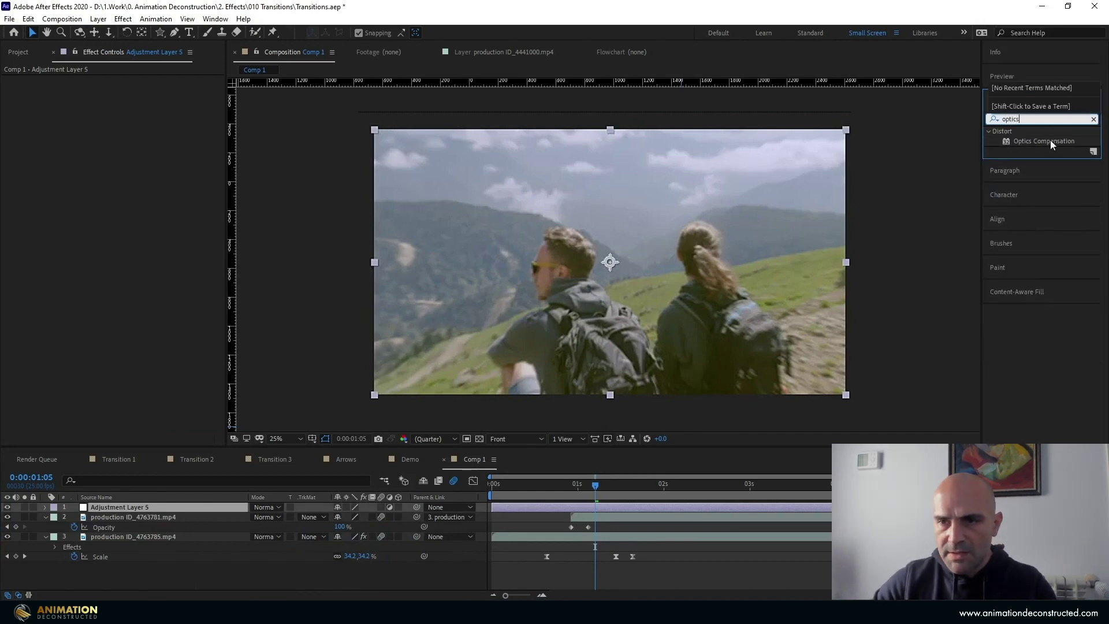
pyautogui.doubleClick(1050, 140)
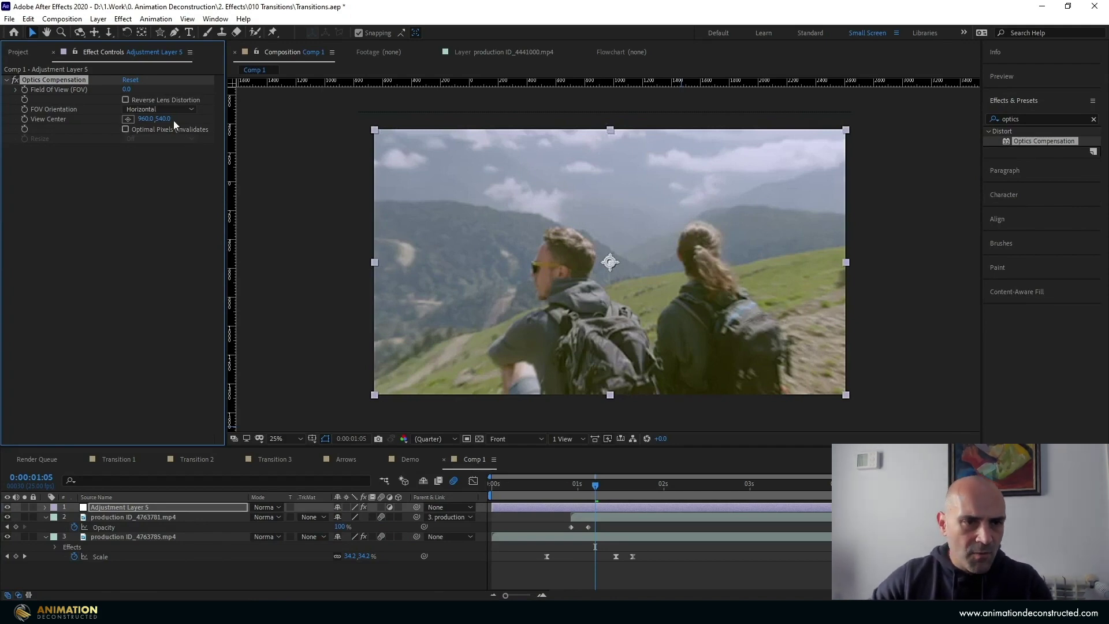
# Turn on Reverse Lens Distortion, set FOV Orientation to Vertical, and enable Field Of View keyframing
pyautogui.click(128, 98)
pyautogui.moveTo(595, 487); pyautogui.dragTo(578, 494)
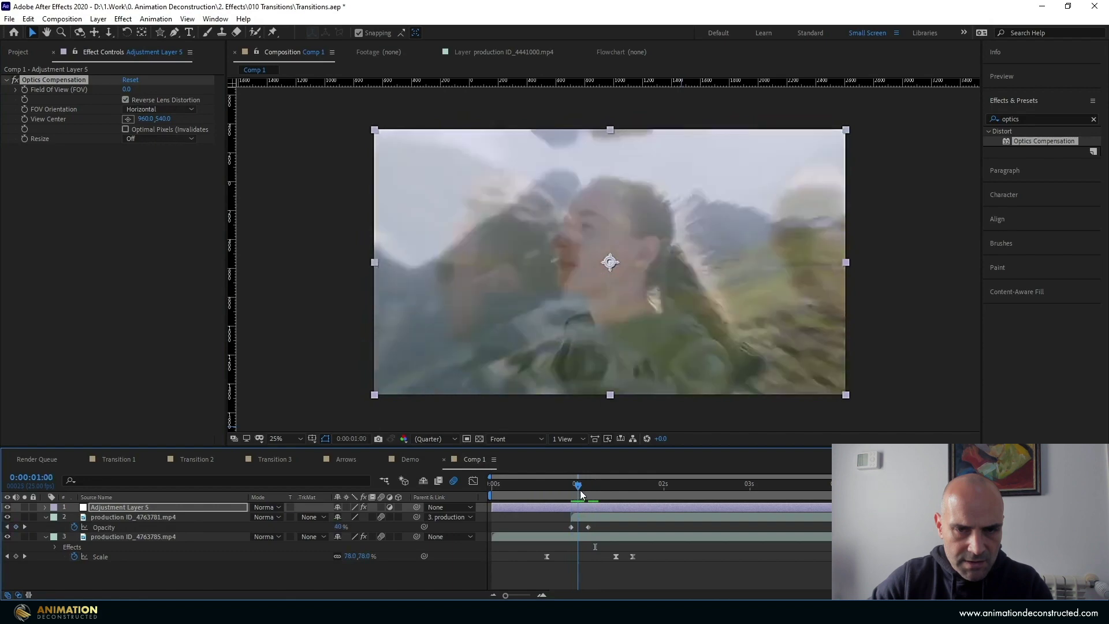
pyautogui.click(151, 109)
pyautogui.click(152, 133)
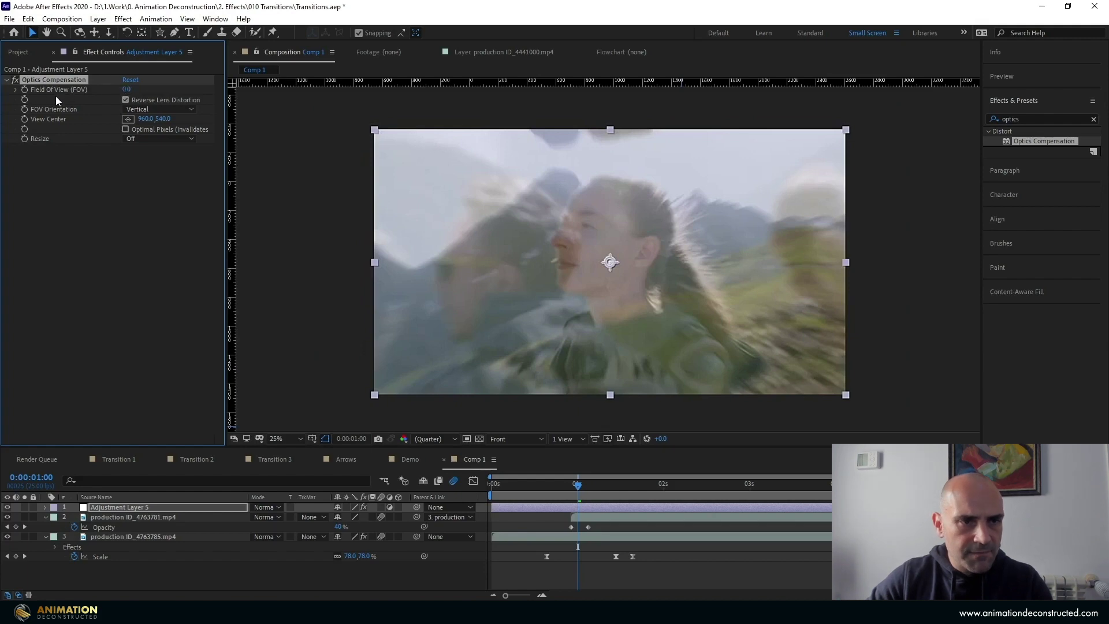
pyautogui.moveTo(577, 484); pyautogui.dragTo(548, 486)
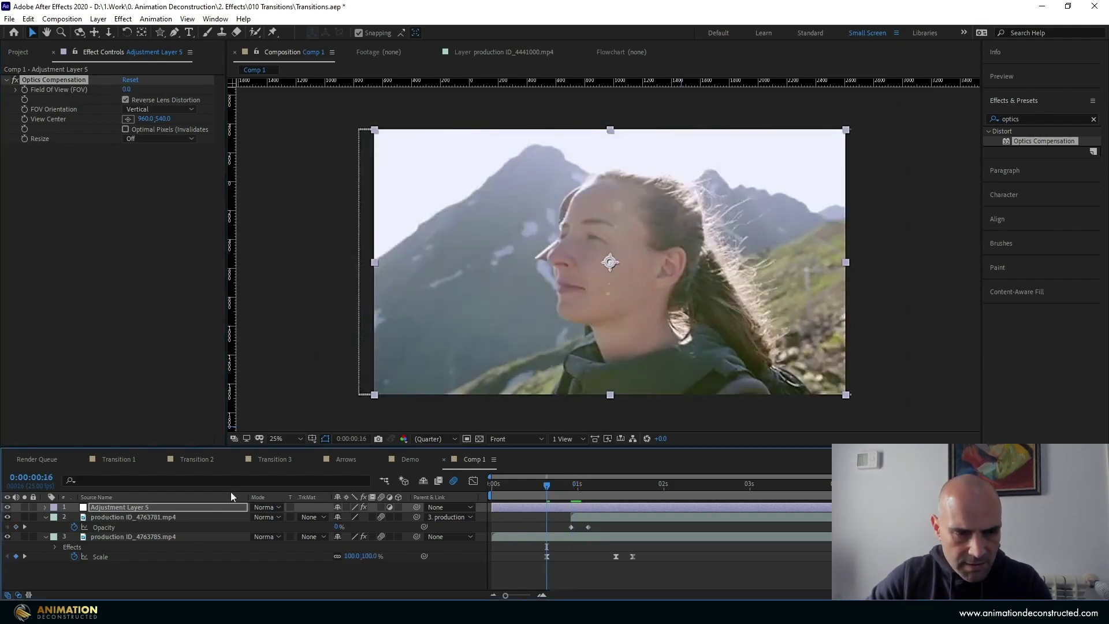
pyautogui.click(24, 91)
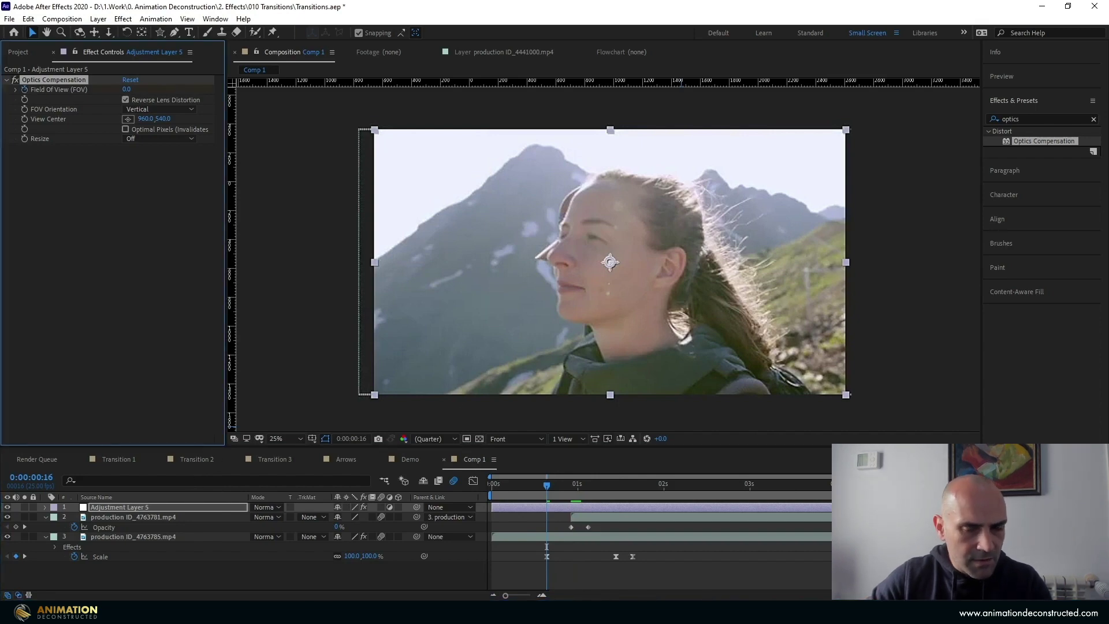
# Add a 0.0 Field Of View keyframe at 1:16 and raise it at 0:00:00:24
pyautogui.press('u')
pyautogui.click(636, 494)
pyautogui.moveTo(637, 494); pyautogui.dragTo(636, 494)
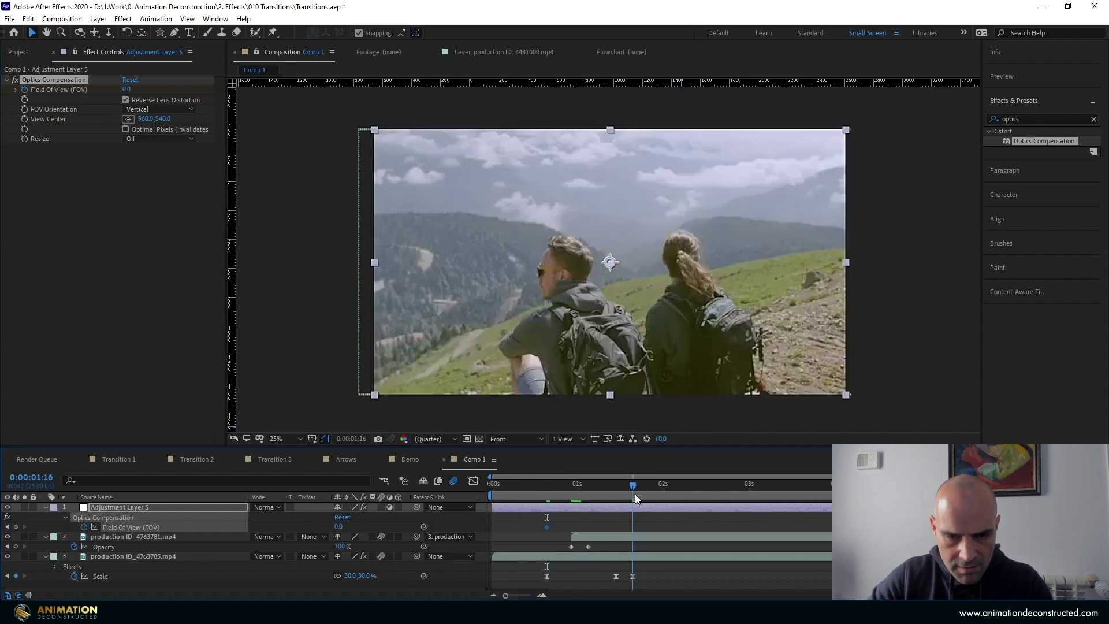
pyautogui.click(15, 527)
pyautogui.moveTo(581, 490); pyautogui.dragTo(570, 499)
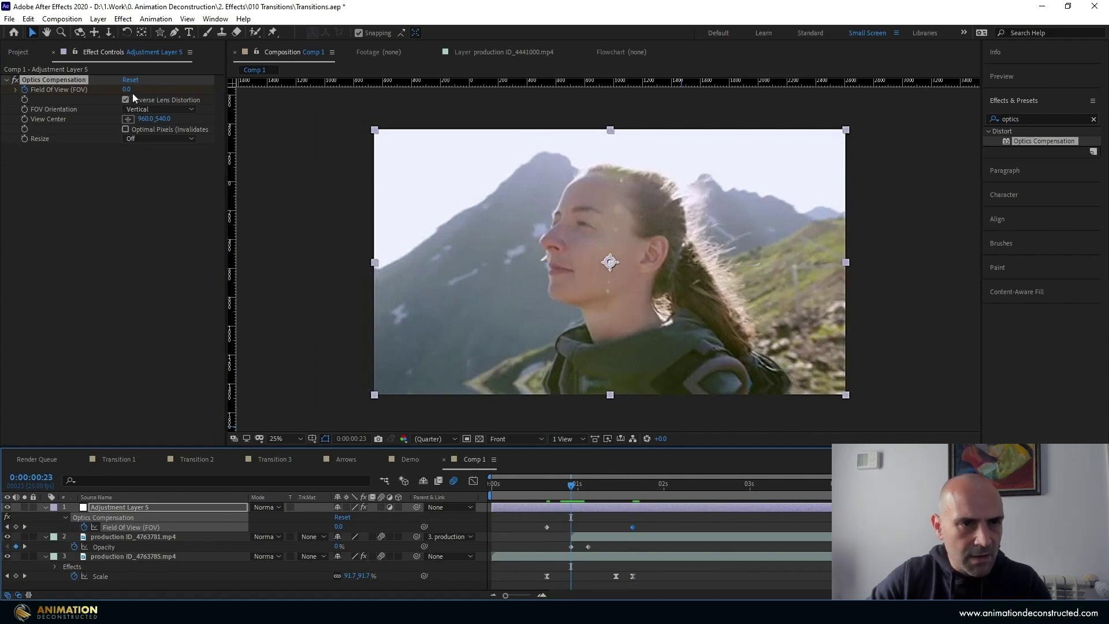
pyautogui.moveTo(127, 89); pyautogui.dragTo(410, 97)
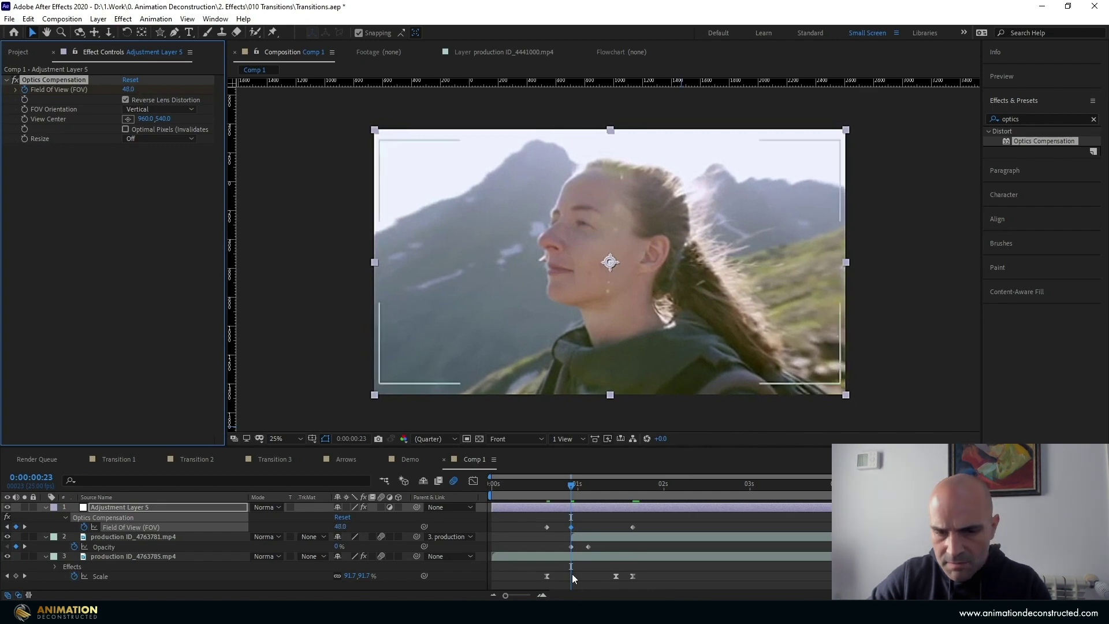
# Set Field Of View to 48, push it to about 60 near 1:03, then preview
pyautogui.click(574, 485)
pyautogui.moveTo(574, 485); pyautogui.dragTo(590, 486)
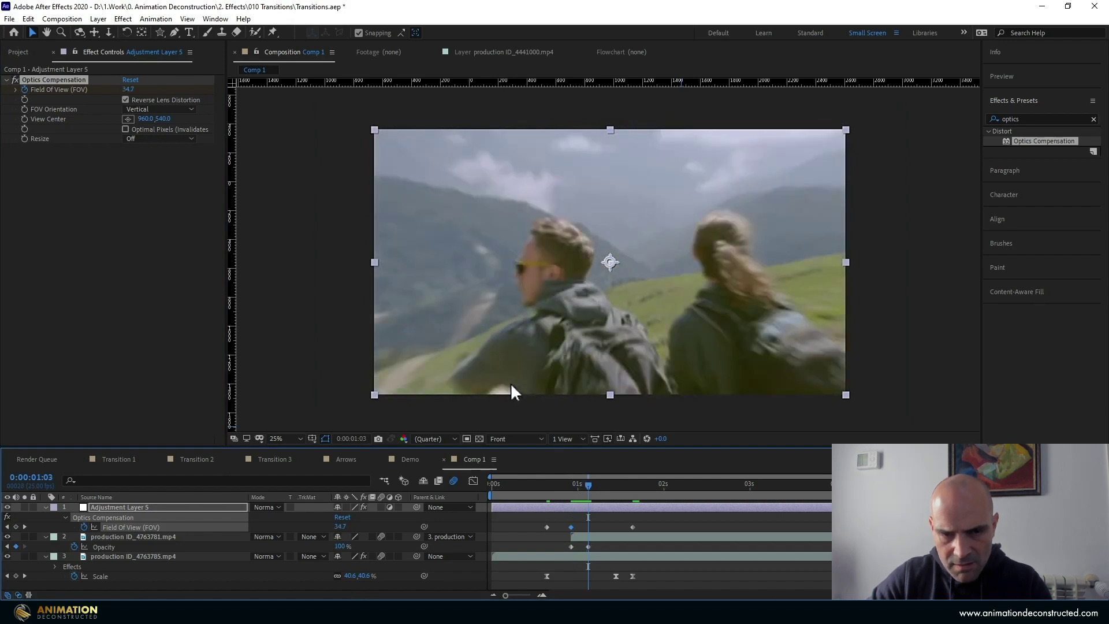
pyautogui.click(130, 91)
pyautogui.write('48')
pyautogui.press('Return')
pyautogui.moveTo(130, 90); pyautogui.dragTo(195, 86)
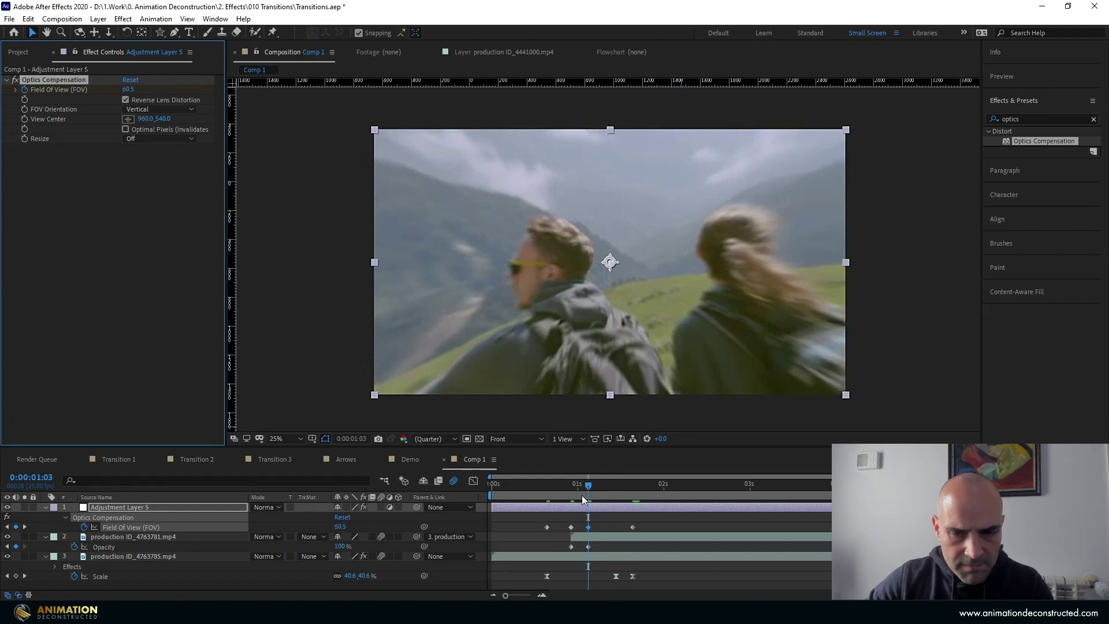
pyautogui.moveTo(587, 483); pyautogui.dragTo(497, 498)
pyautogui.press('space')
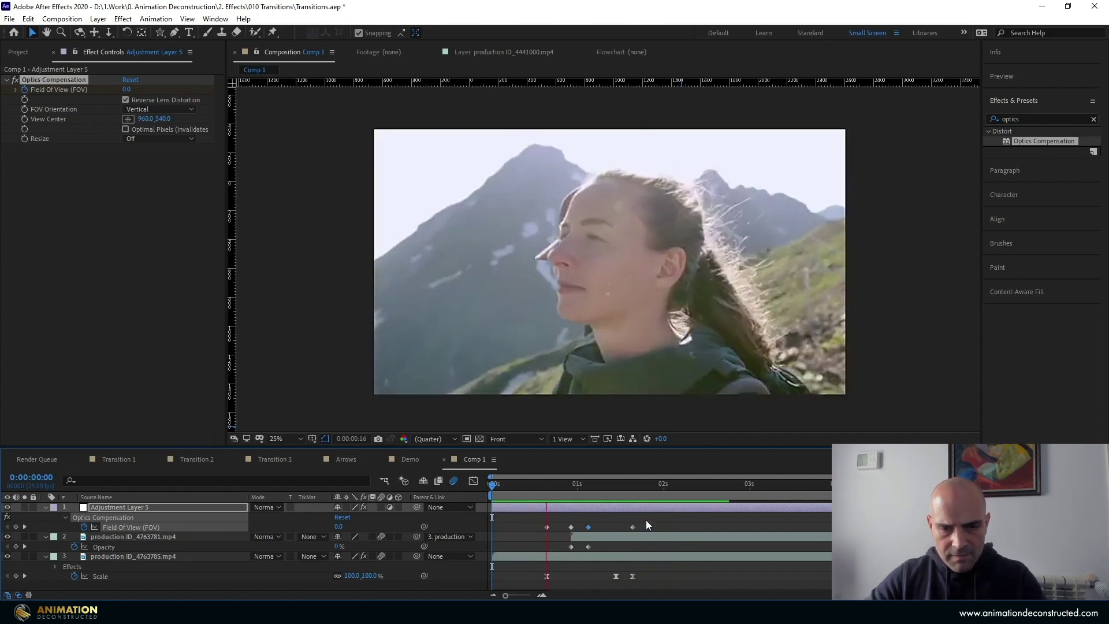
# Apply Easy Ease to the Field Of View keyframes
pyautogui.press('space')
pyautogui.click(653, 522)
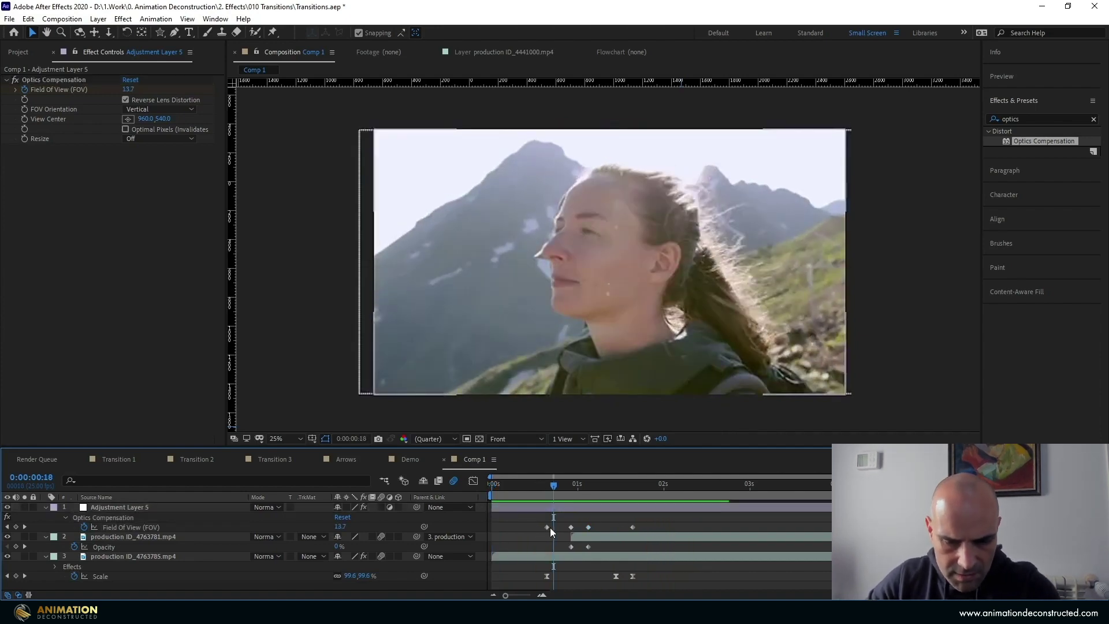
pyautogui.click(549, 526)
pyautogui.press('F9')
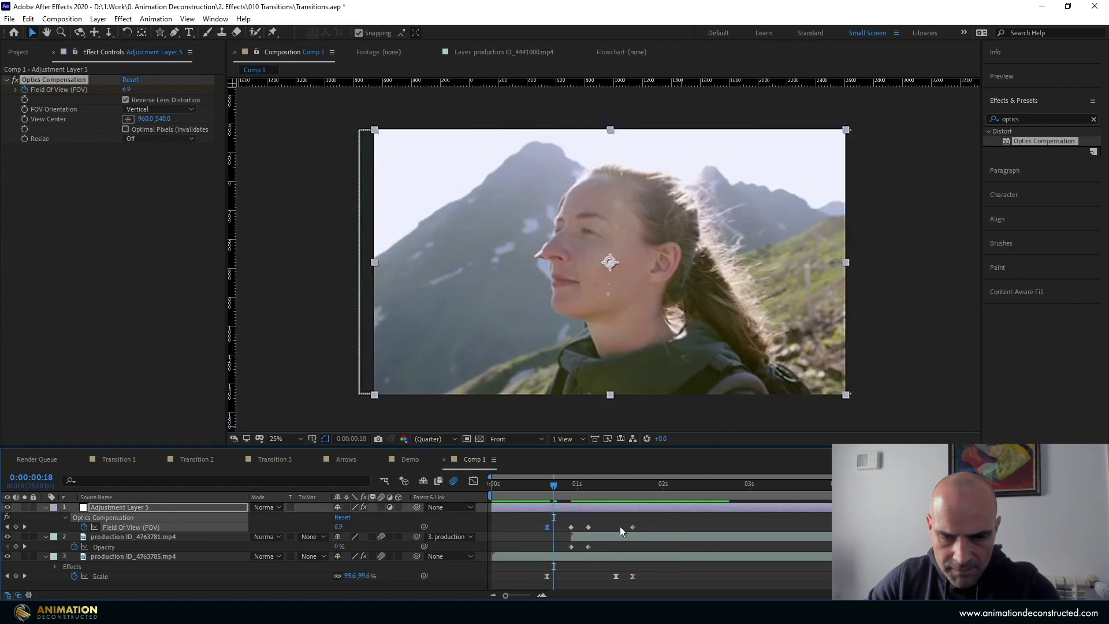
pyautogui.click(633, 527)
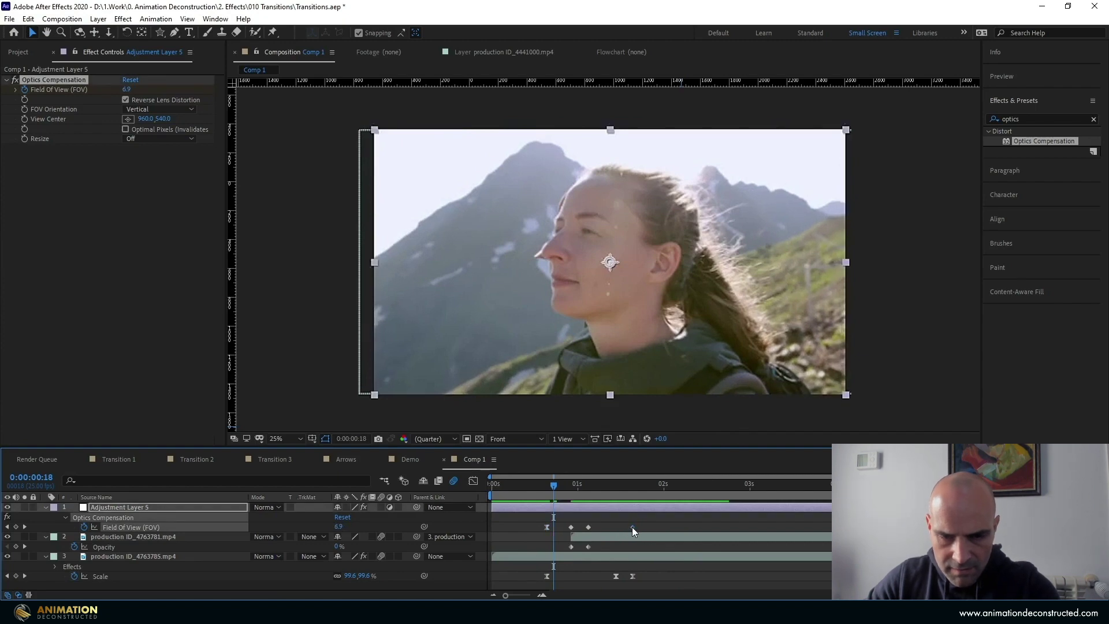
# Preview the transition from 0:09 and move past it to 1:21
pyautogui.click(522, 486)
pyautogui.press('space')
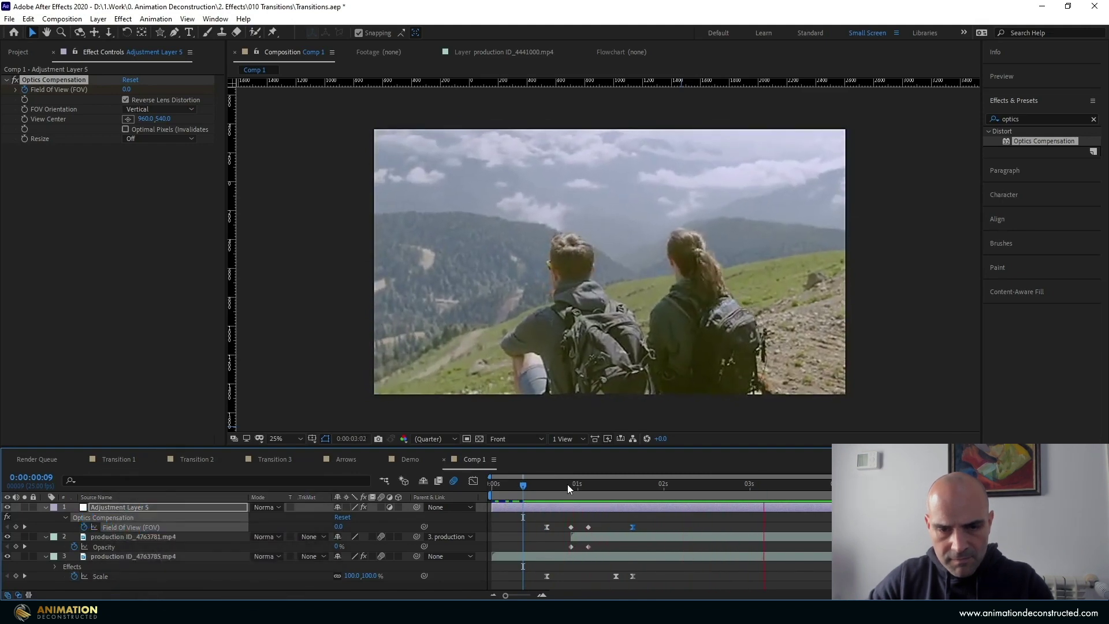
pyautogui.moveTo(483, 490); pyautogui.dragTo(612, 498)
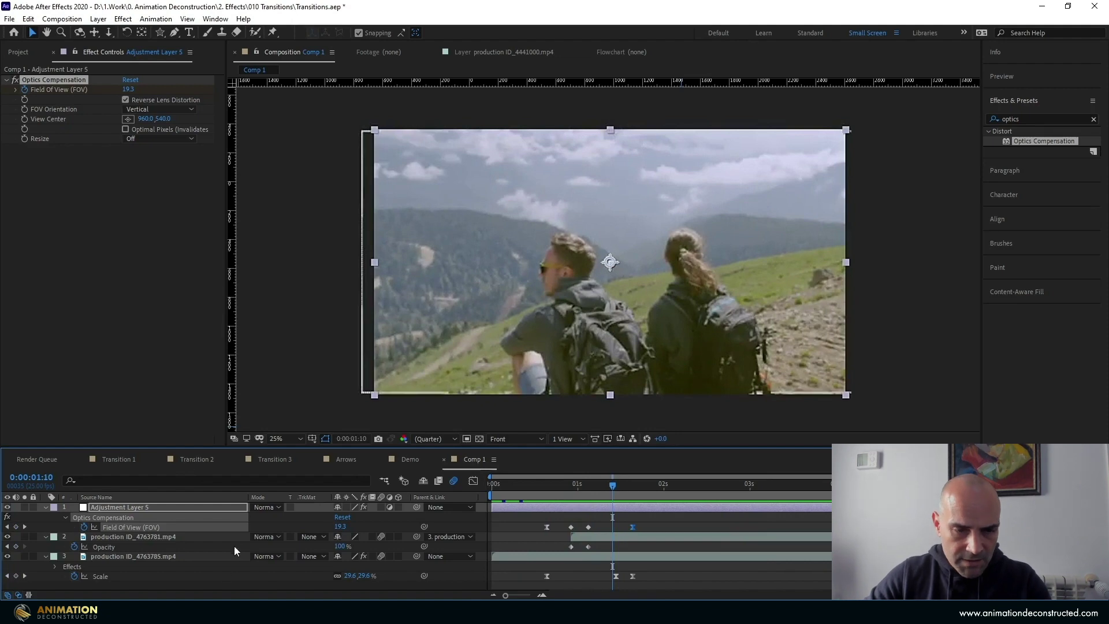
pyautogui.click(204, 584)
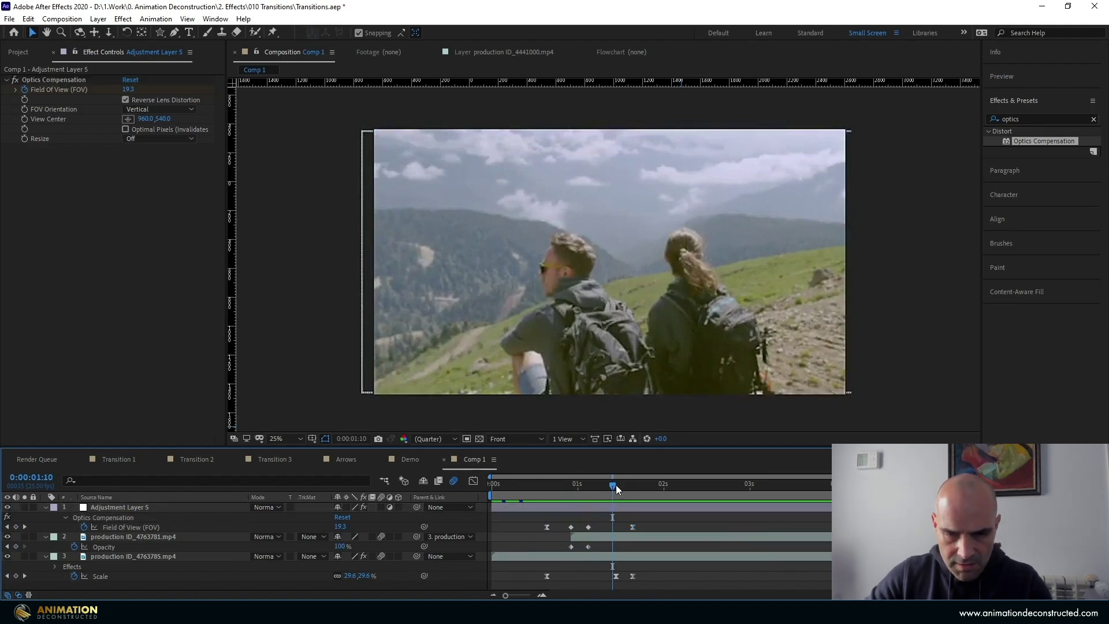
pyautogui.moveTo(616, 484); pyautogui.dragTo(653, 490)
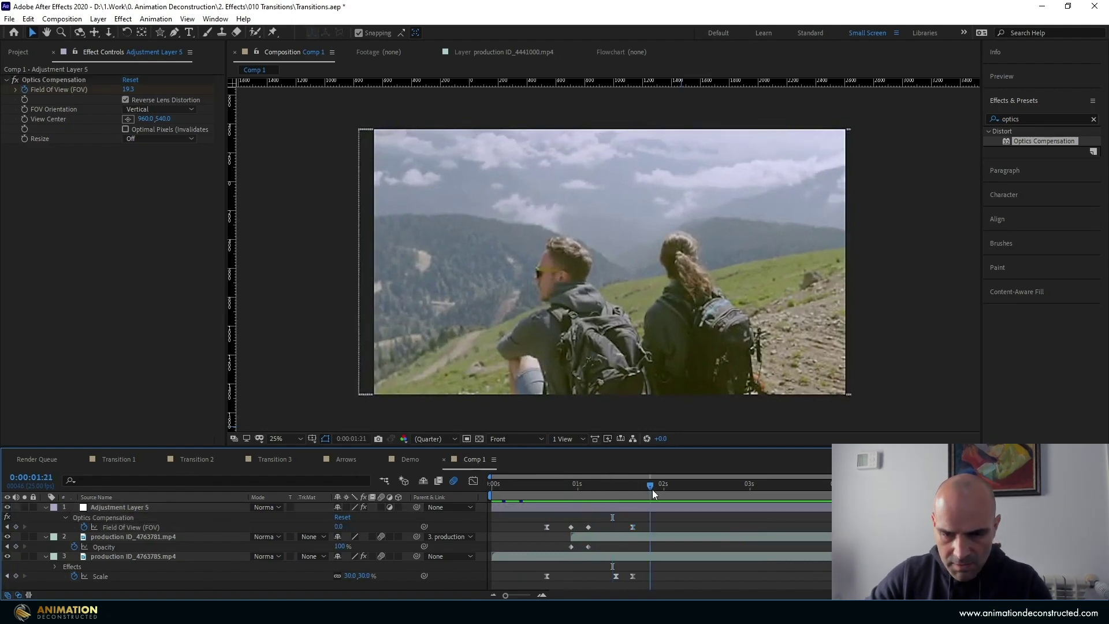
# Rename Comp 1 in the Project panel to Zoom
pyautogui.click(15, 51)
pyautogui.click(33, 203)
pyautogui.press('Return')
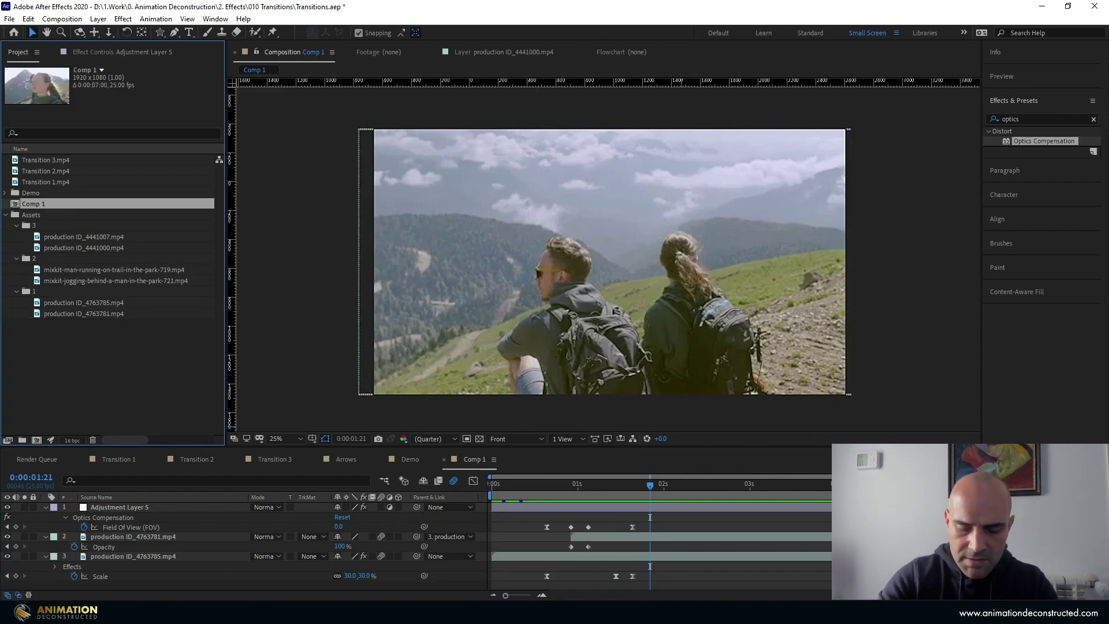
pyautogui.write('Zoom')
pyautogui.press('Return')
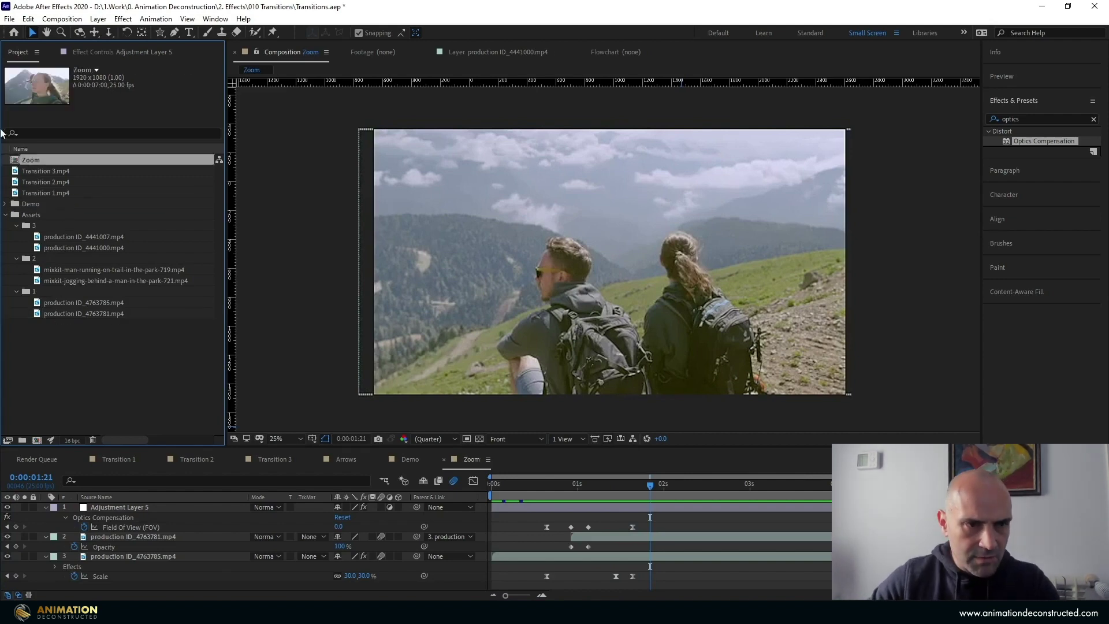
# Duplicate Zoom, name the copy Zoom_Rotation, and open it
pyautogui.hotkey('ctrl', 'd')
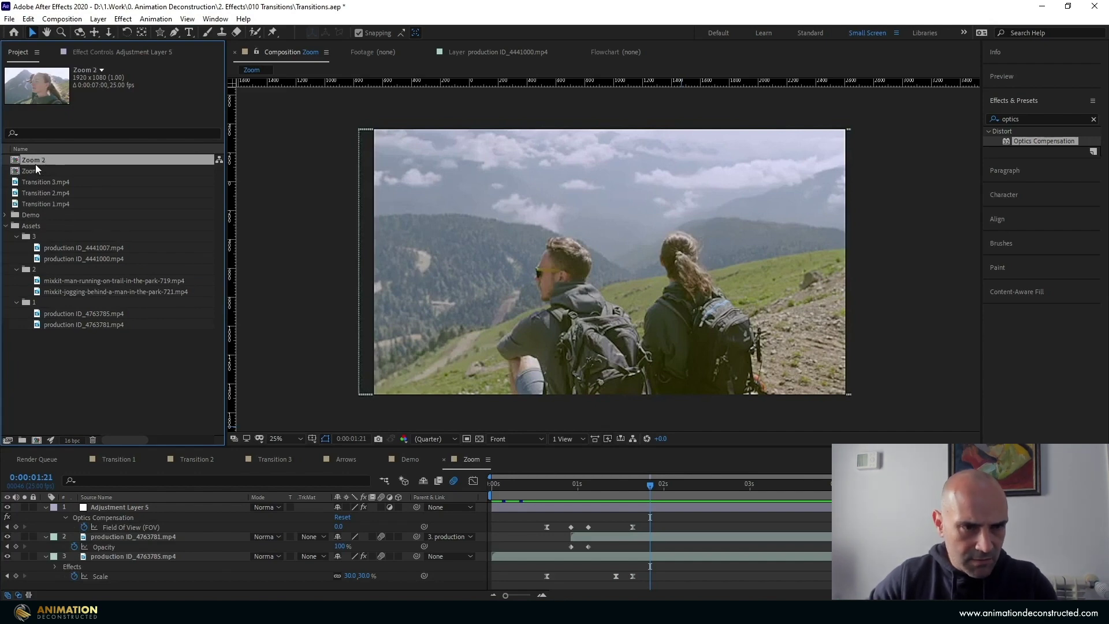
pyautogui.press('Return')
pyautogui.click(49, 162)
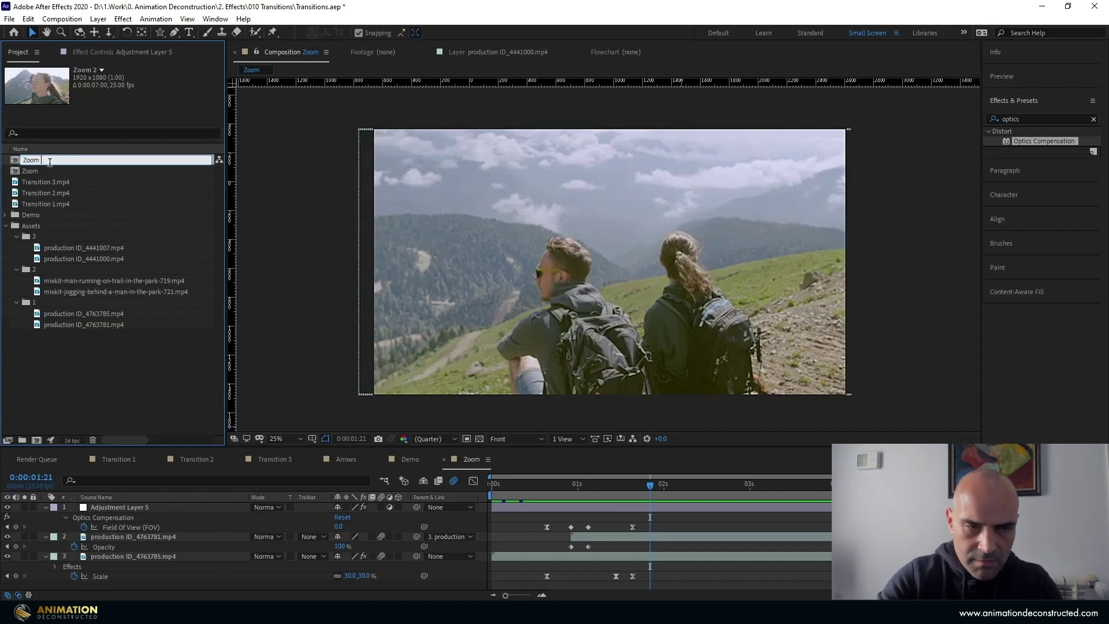
pyautogui.write('_R')
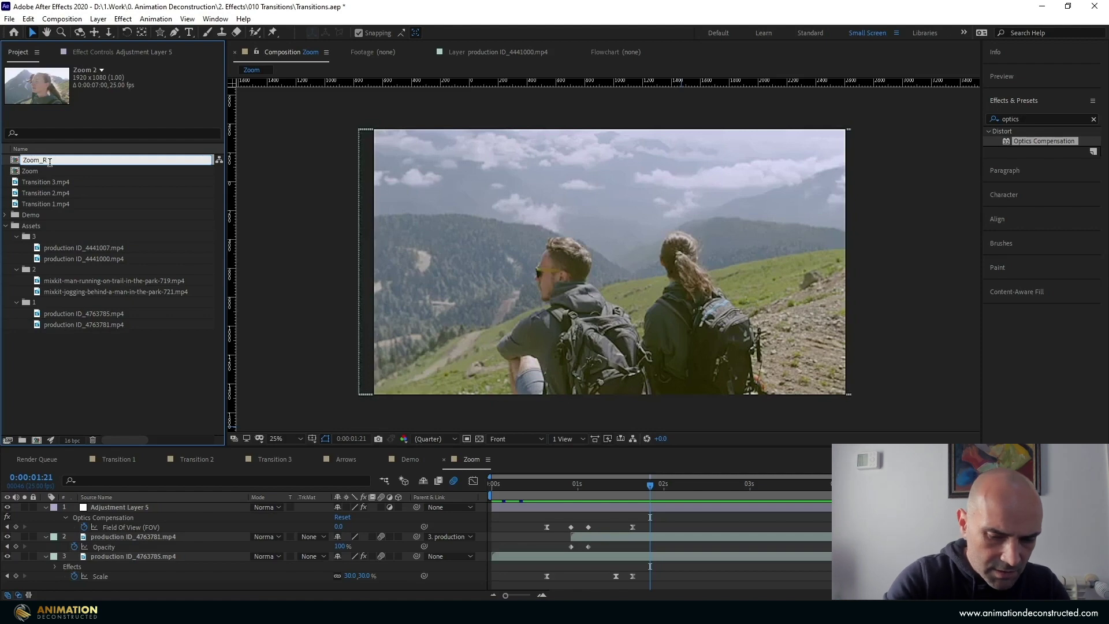
pyautogui.write('otation')
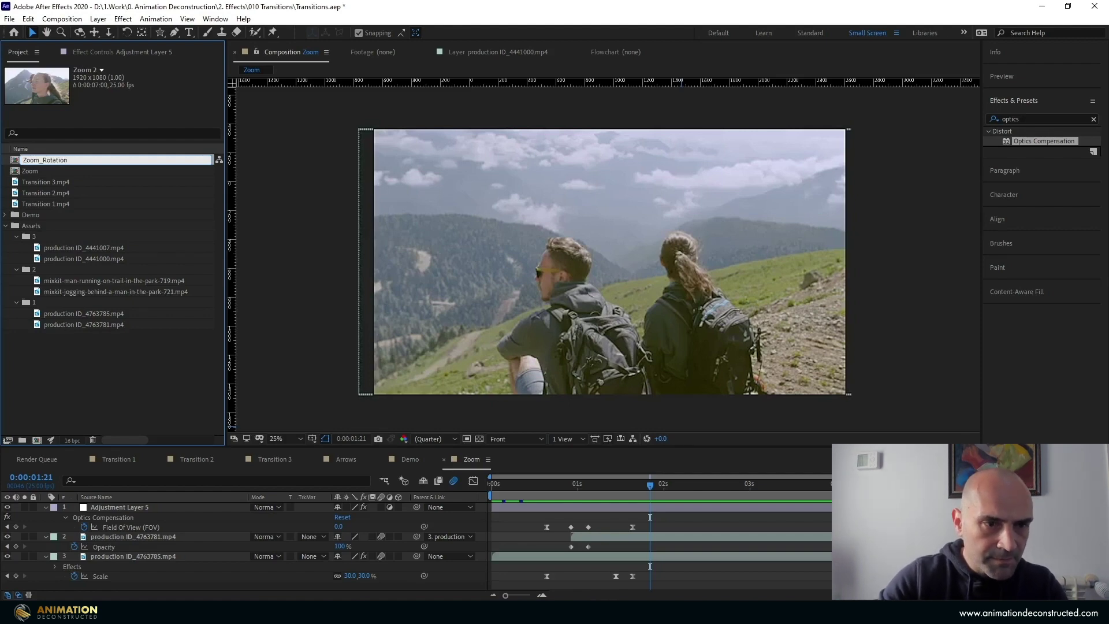
pyautogui.press('Return')
pyautogui.doubleClick(38, 160)
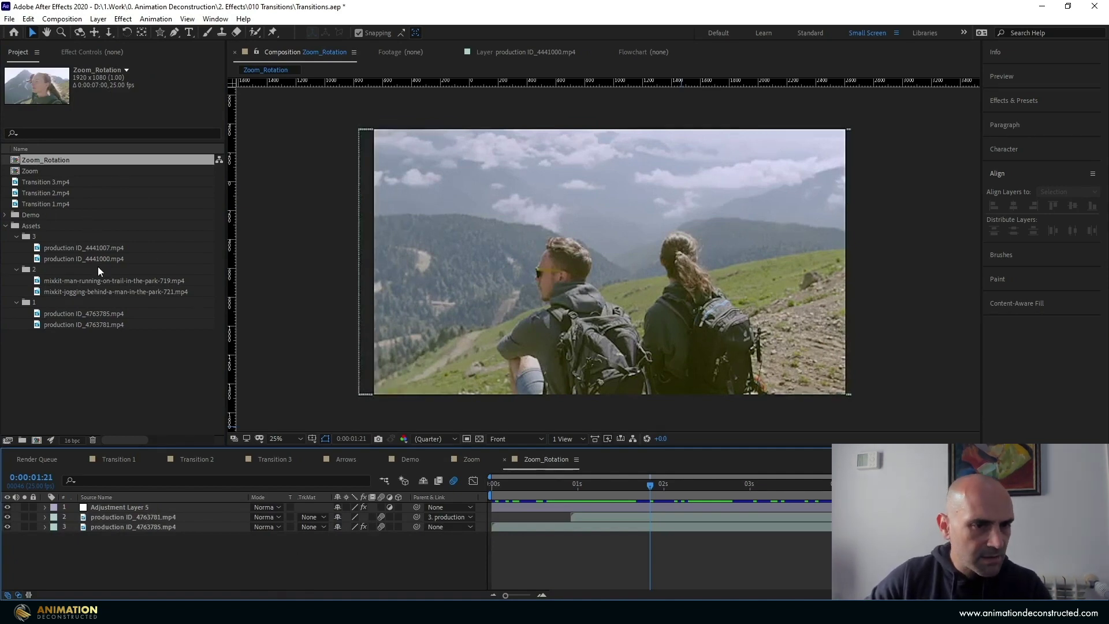
pyautogui.click(148, 528)
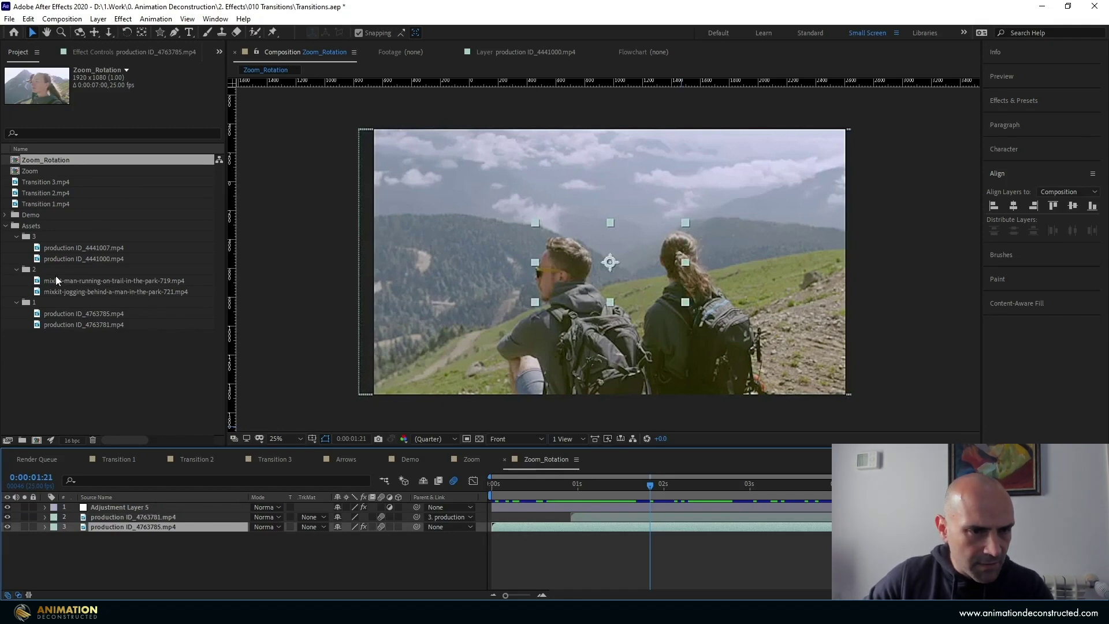
# Swap the layers' footage for the man-running-on-trail and jogging clips, then scrub to check
pyautogui.click(92, 281)
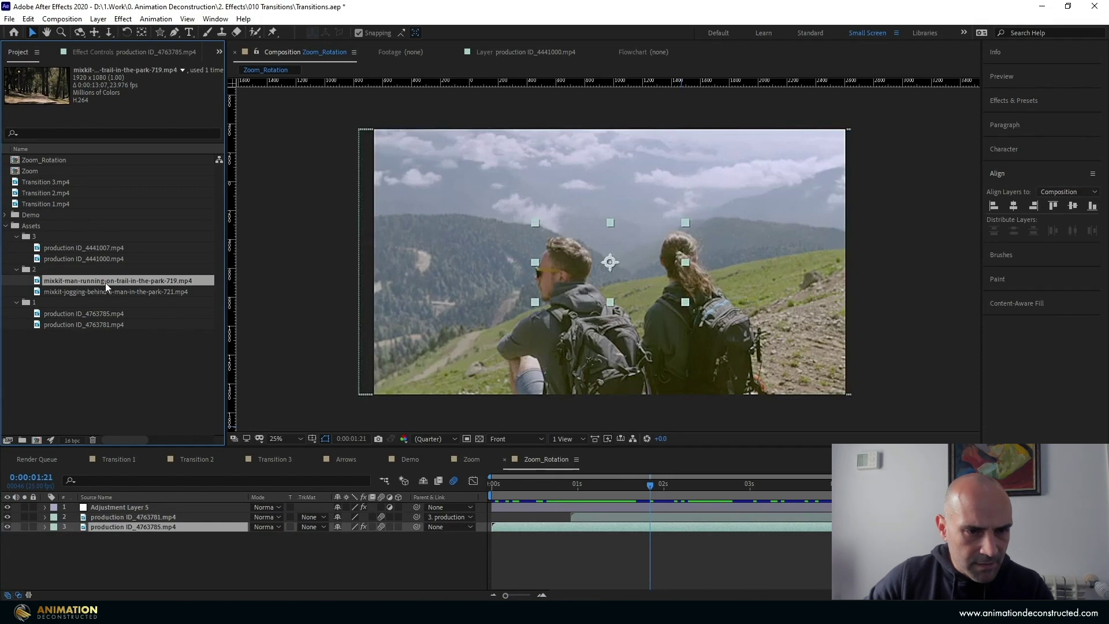
pyautogui.moveTo(105, 282); pyautogui.dragTo(155, 528)
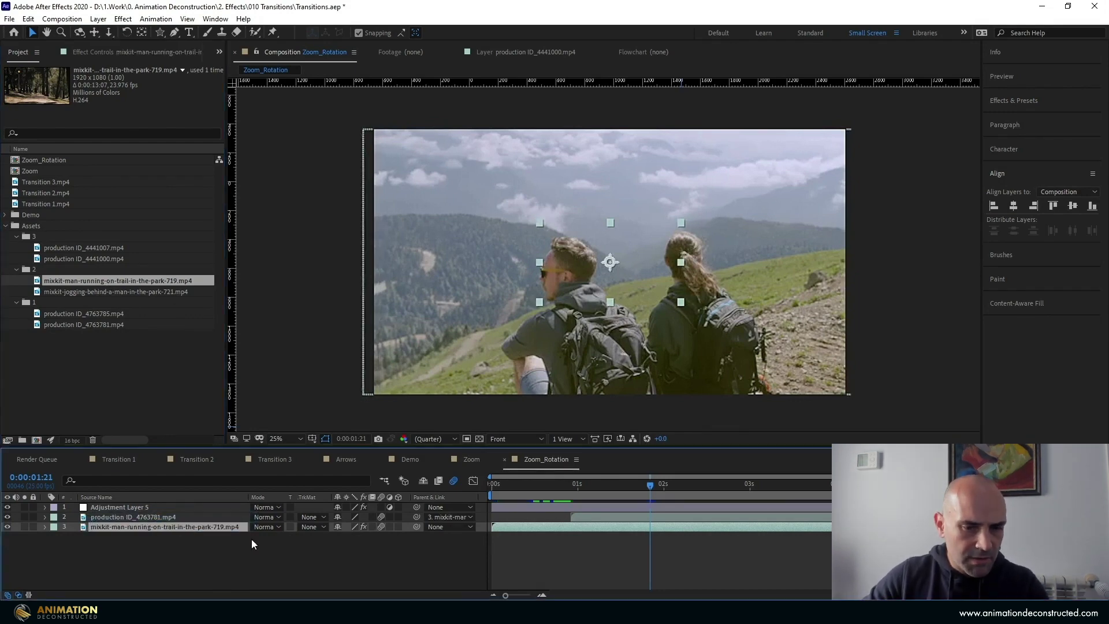
pyautogui.click(165, 518)
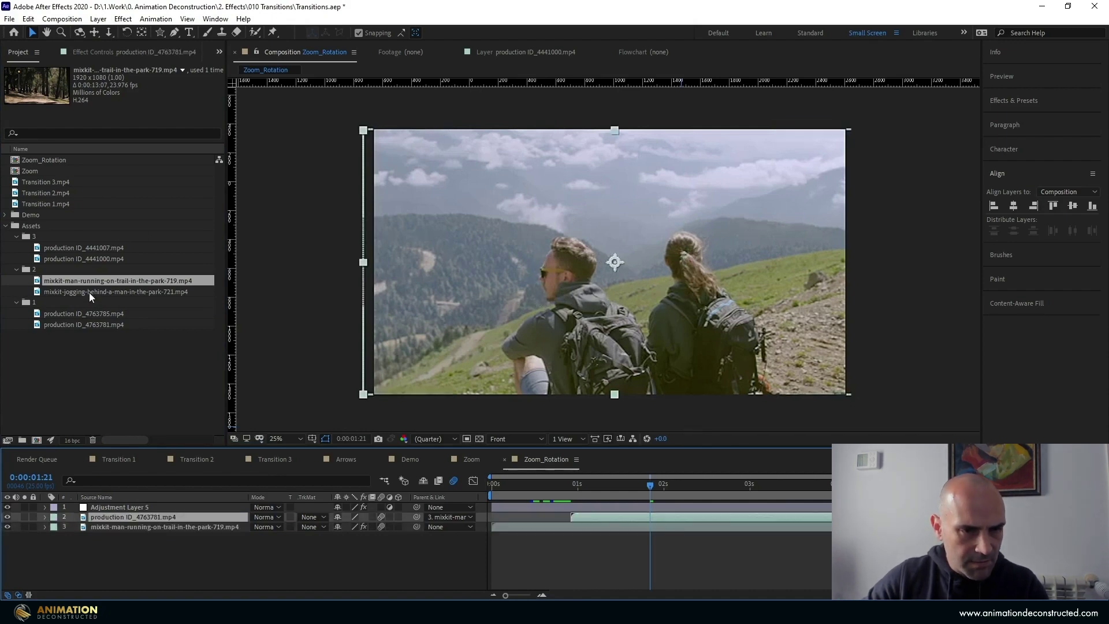
pyautogui.moveTo(89, 292); pyautogui.dragTo(131, 519)
pyautogui.moveTo(650, 485); pyautogui.dragTo(716, 484)
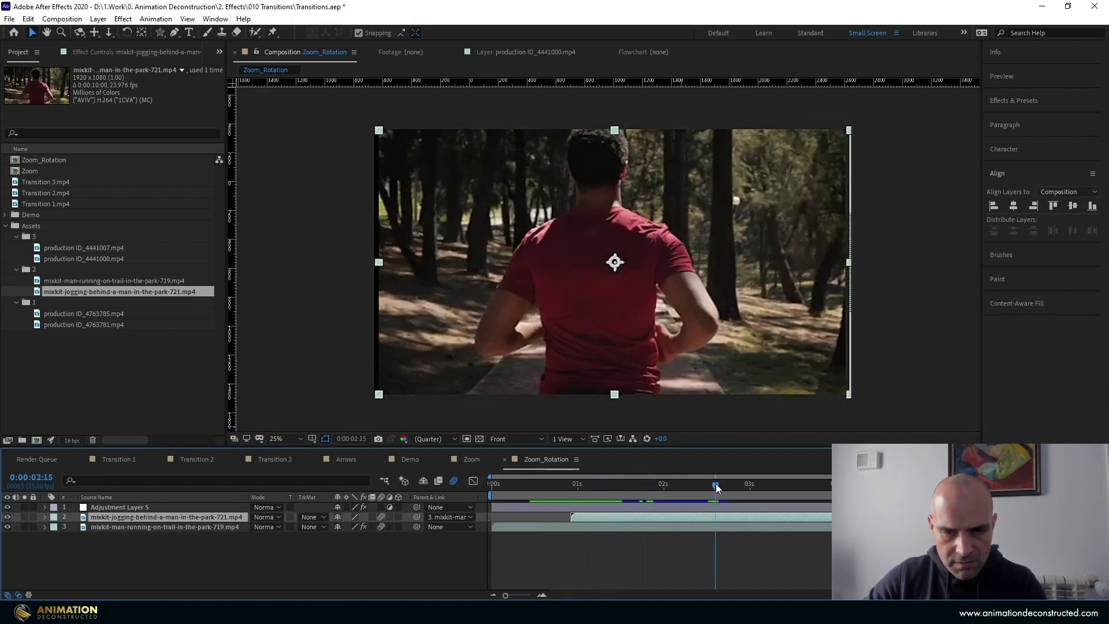
pyautogui.click(525, 491)
pyautogui.moveTo(525, 491); pyautogui.dragTo(719, 504)
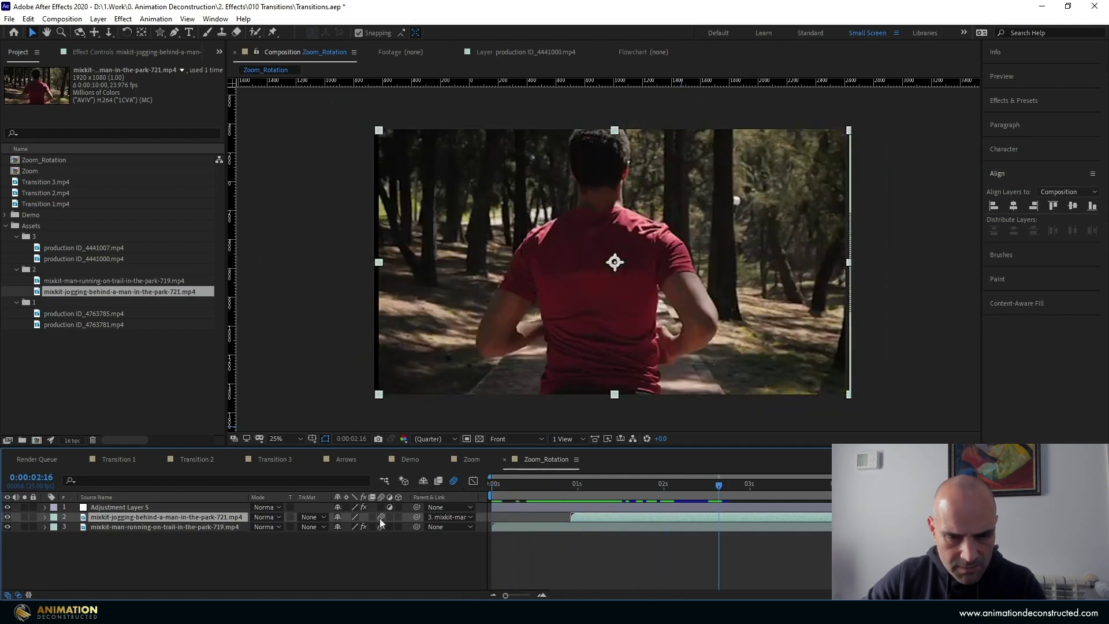
# Set the jogging layer's Parent to None and centre it horizontally in the comp
pyautogui.click(435, 519)
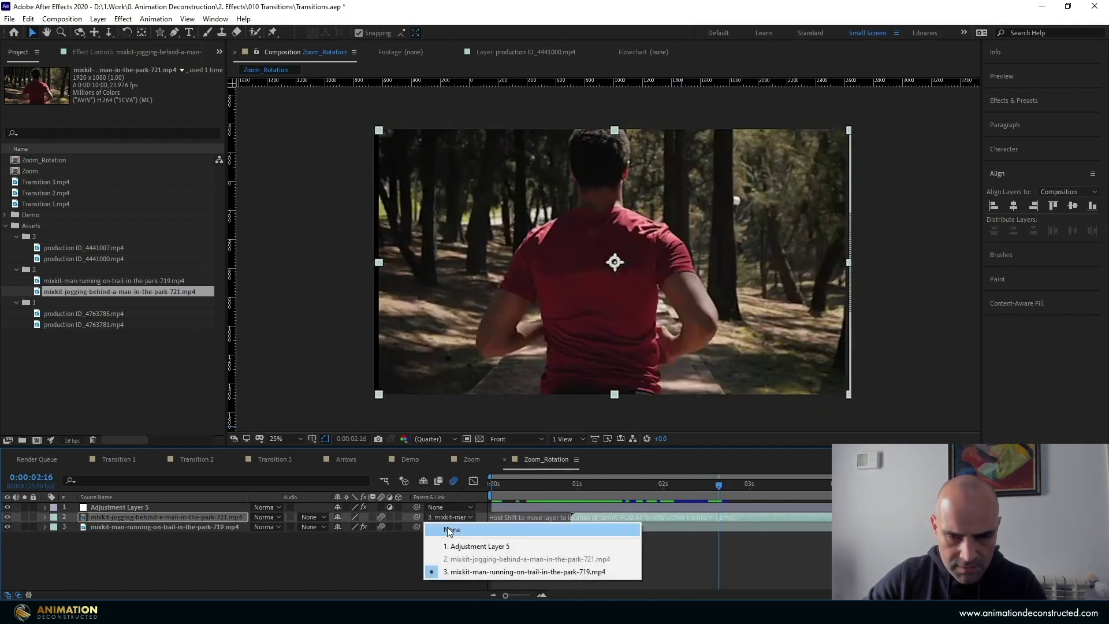
pyautogui.click(451, 528)
pyautogui.click(1014, 206)
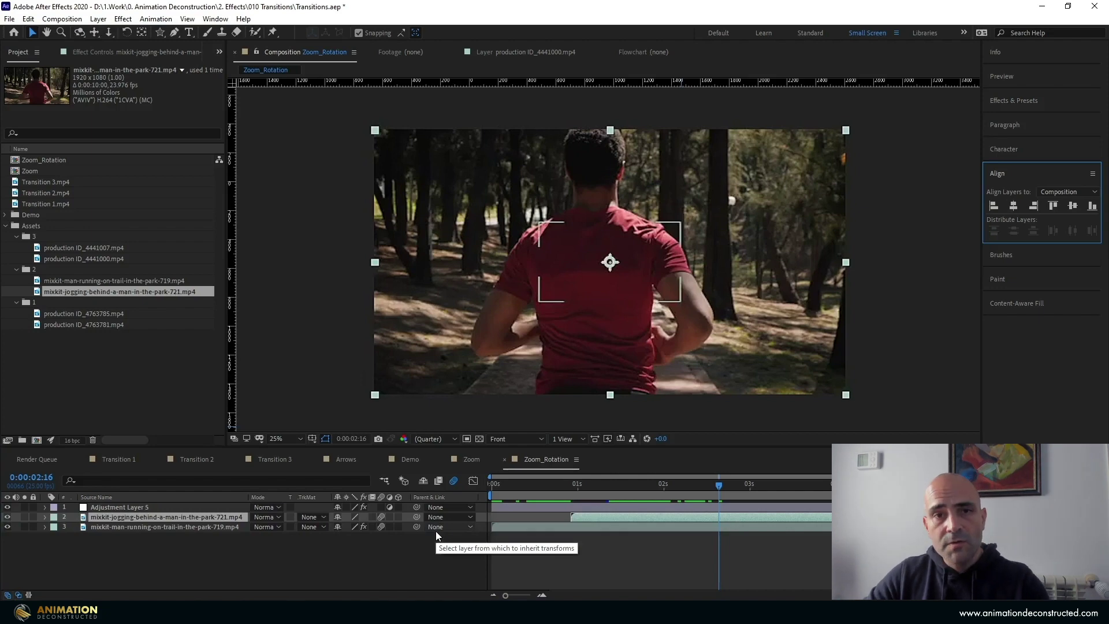
pyautogui.click(203, 527)
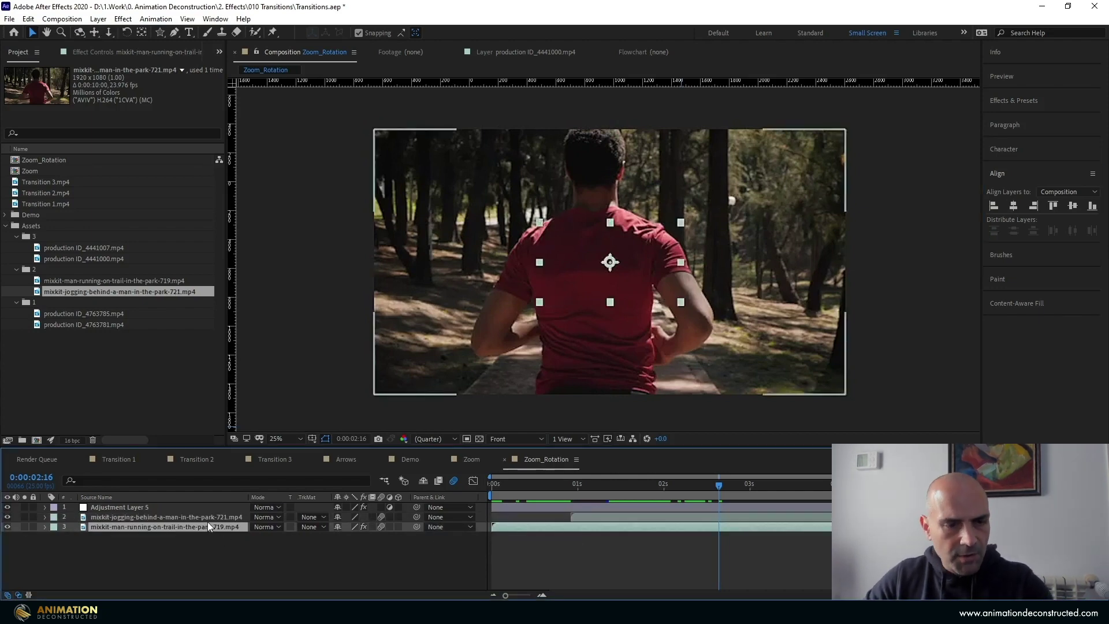
# Reveal Scale and Rotation, and set a 0° Rotation keyframe at the first Scale key
pyautogui.press('s')
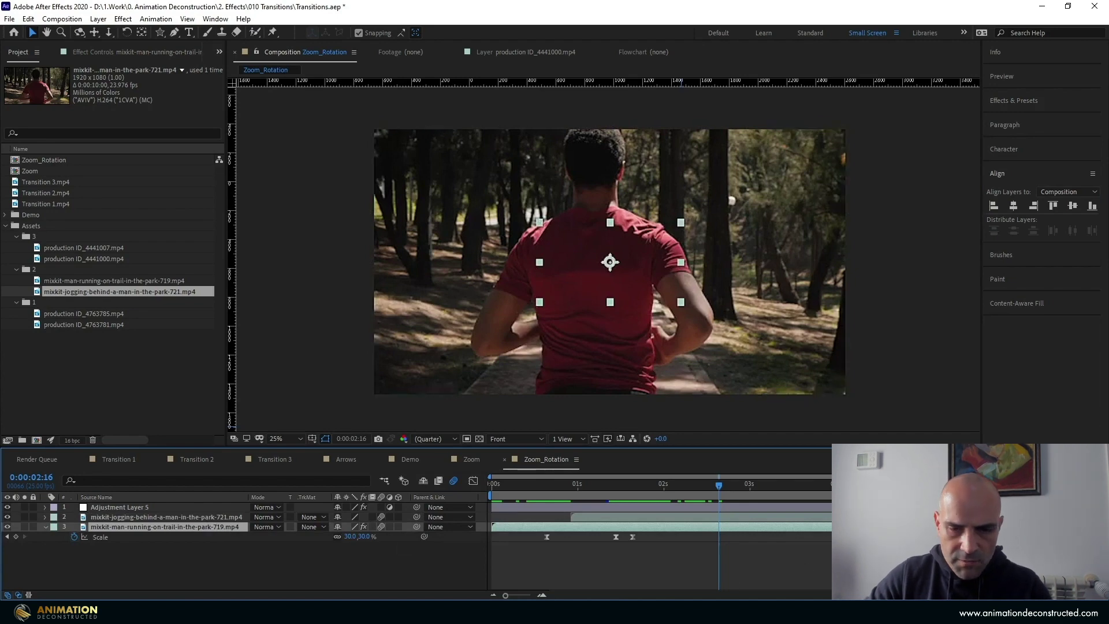
pyautogui.hotkey('shift', 'r')
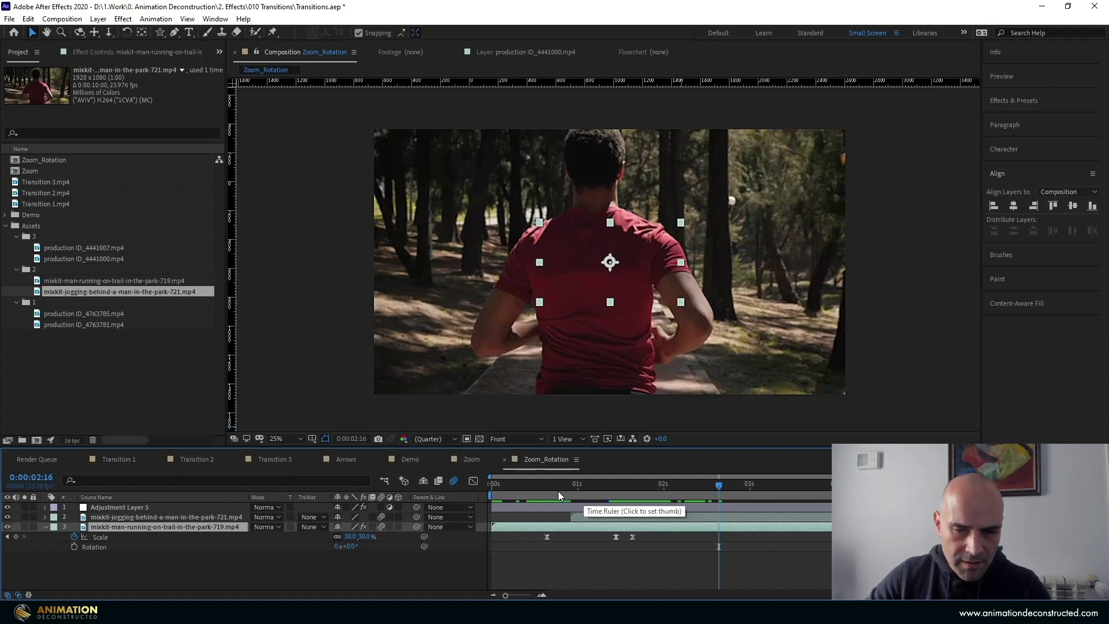
pyautogui.click(546, 494)
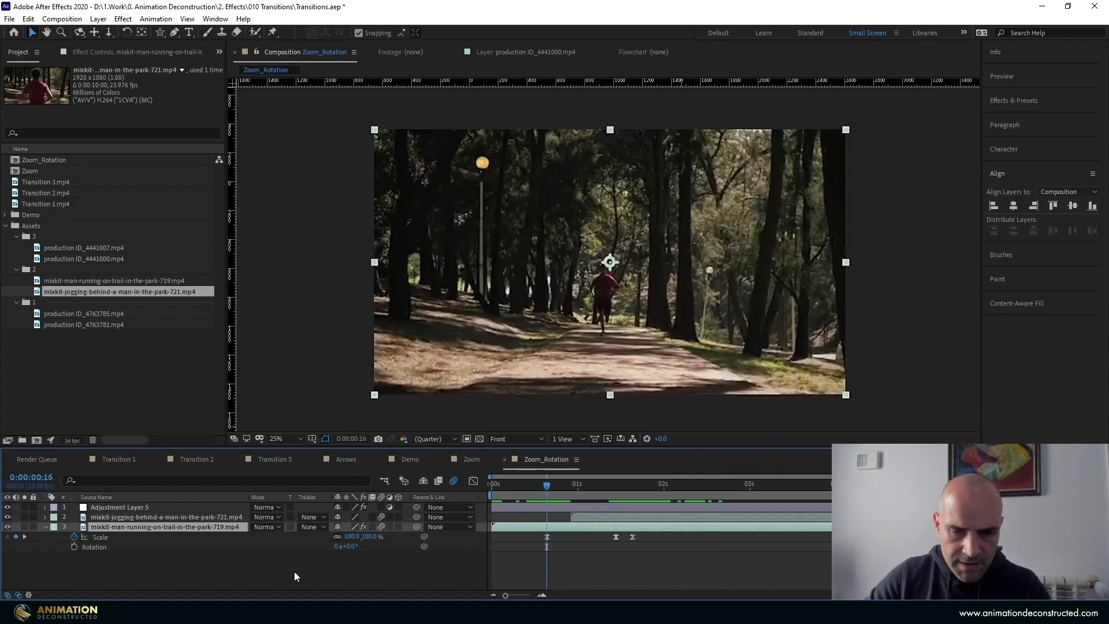
pyautogui.click(74, 547)
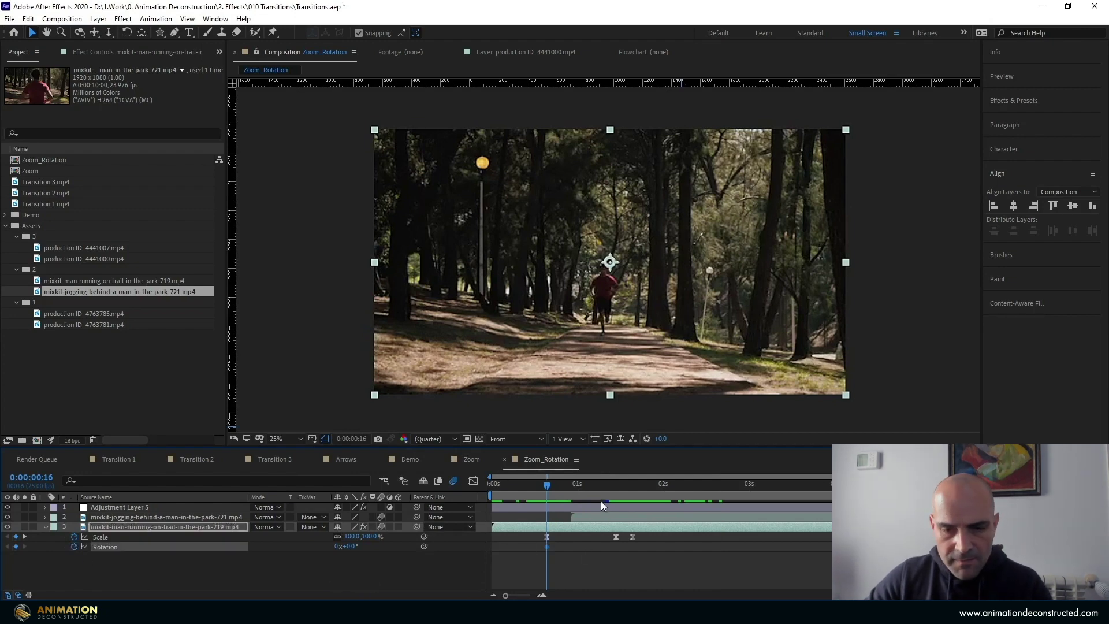
# Add Rotation keyframes of 90.5° and 90° at the later Scale keys
pyautogui.press('k')
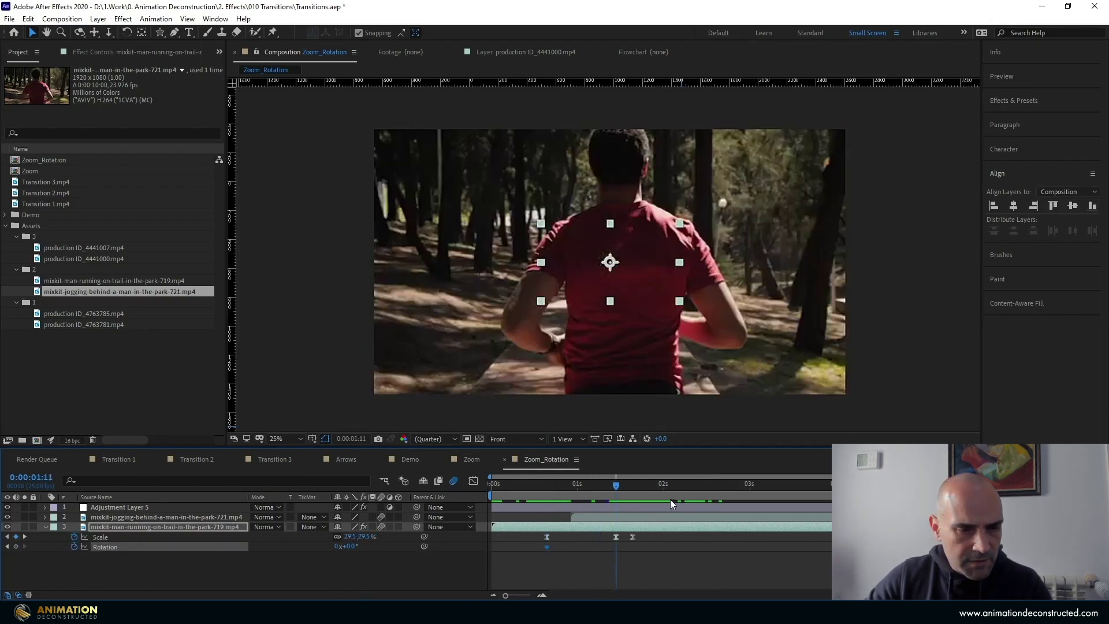
pyautogui.click(350, 547)
pyautogui.write('90.5')
pyautogui.press('Return')
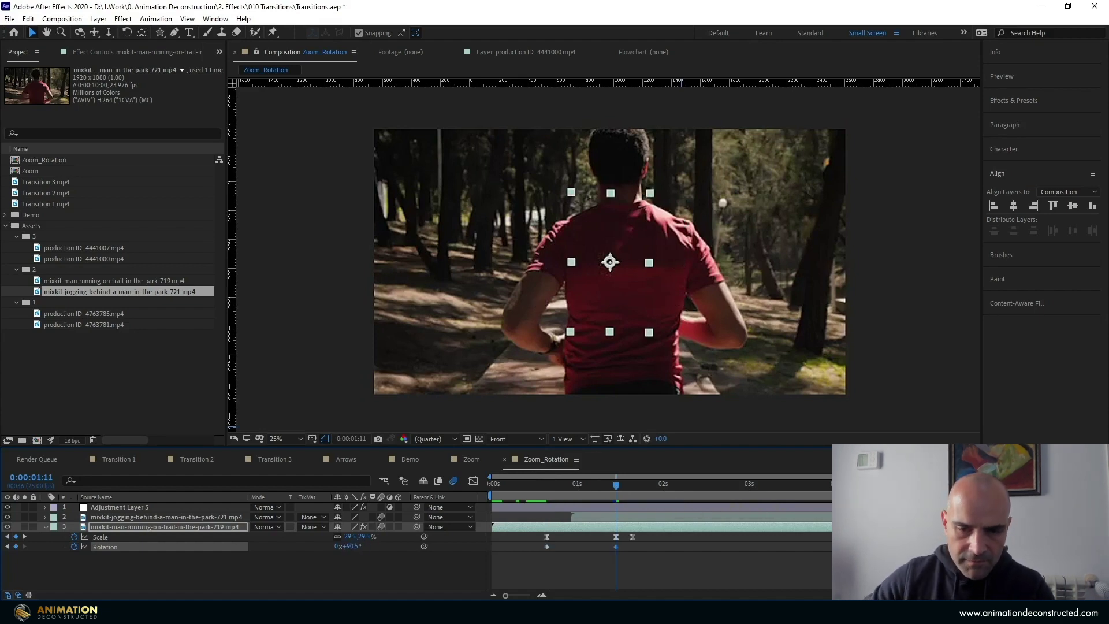
pyautogui.click(633, 488)
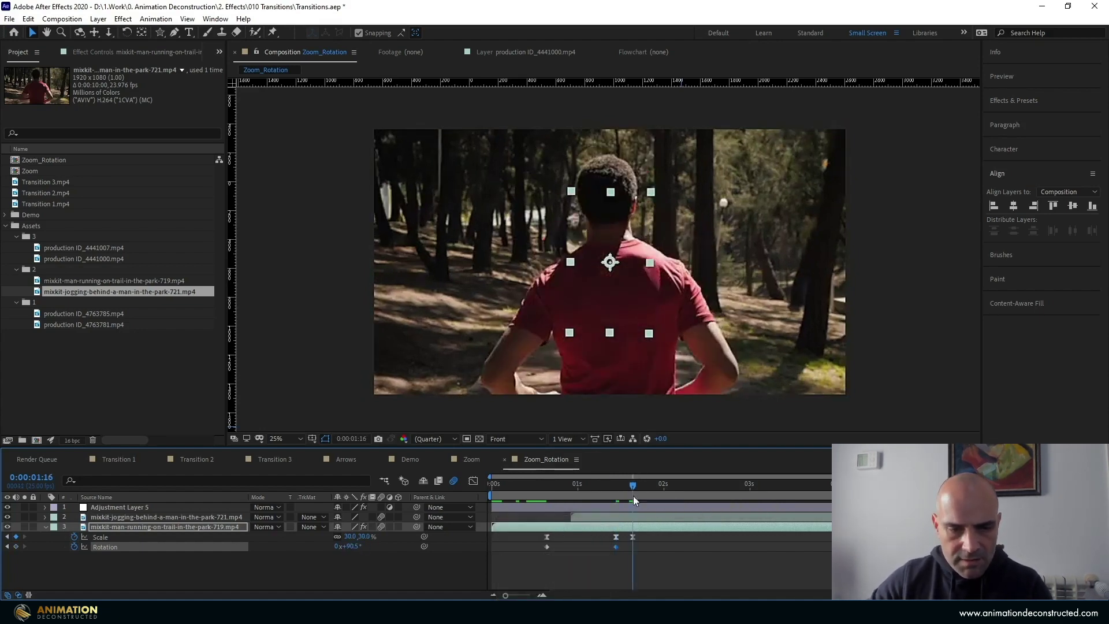
pyautogui.click(351, 547)
pyautogui.write('90')
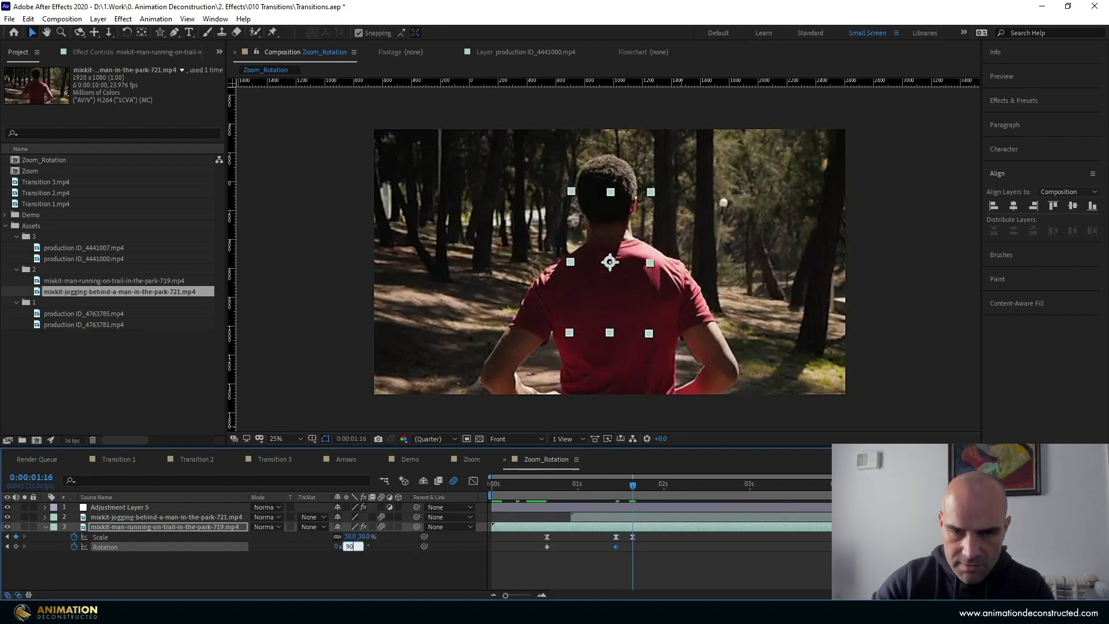
pyautogui.press('Return')
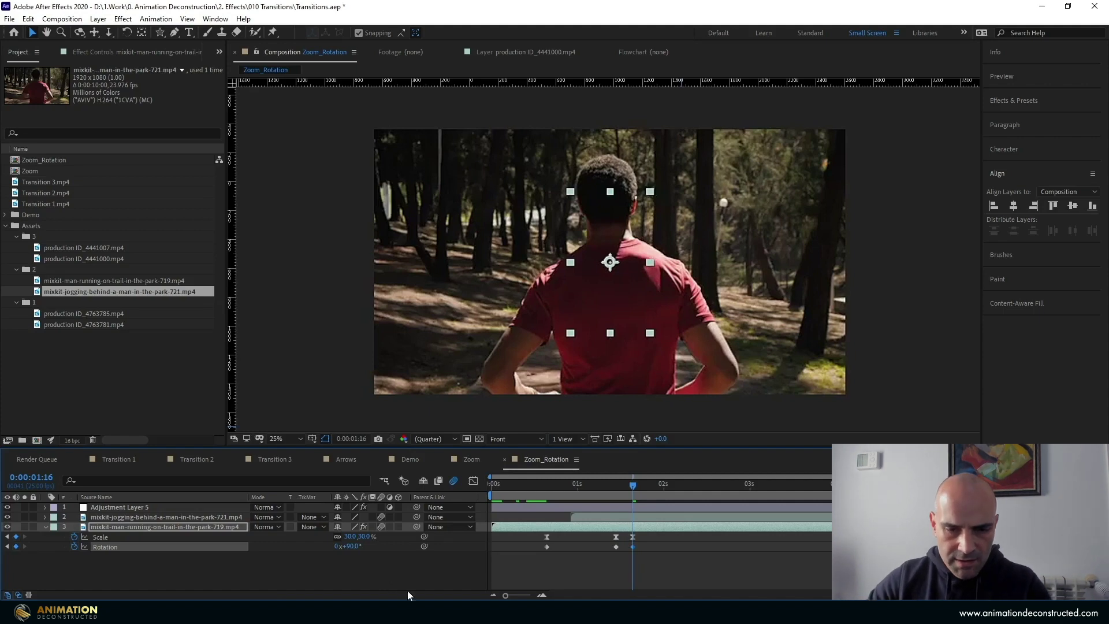
pyautogui.moveTo(654, 559); pyautogui.dragTo(514, 549)
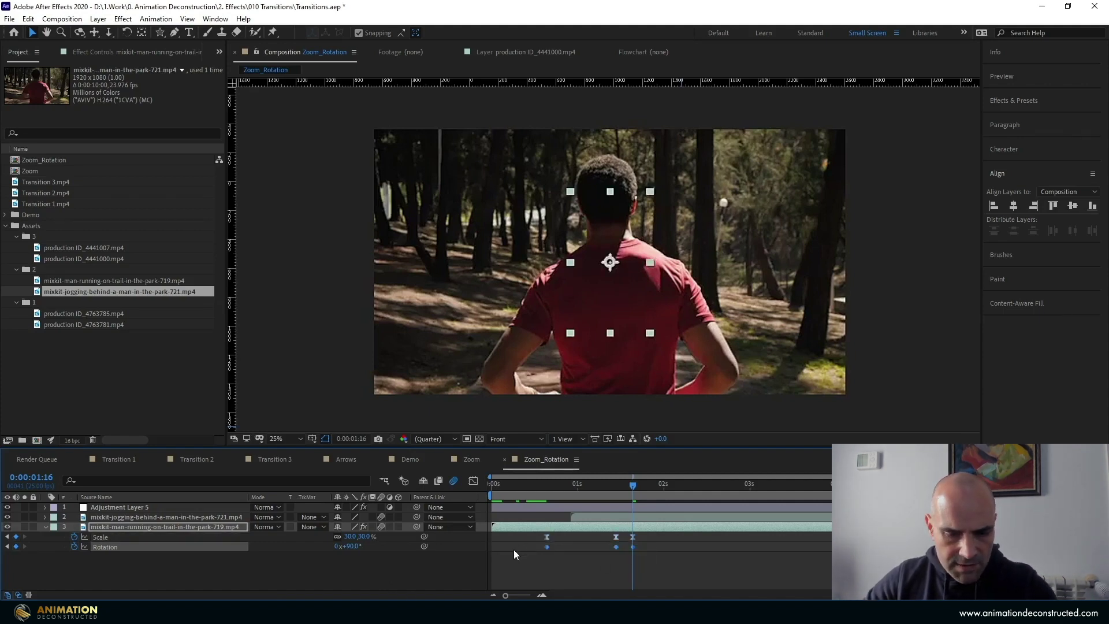
pyautogui.click(435, 565)
pyautogui.click(546, 546)
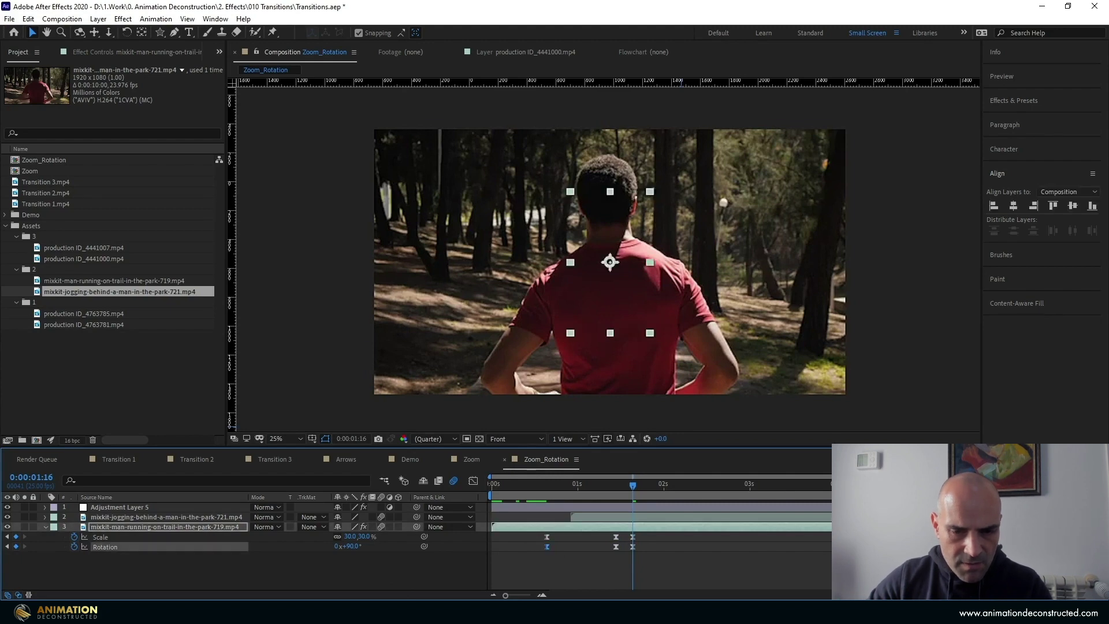
# In the Graph Editor, stretch the first Rotation keyframe's influence to about 58%
pyautogui.click(473, 482)
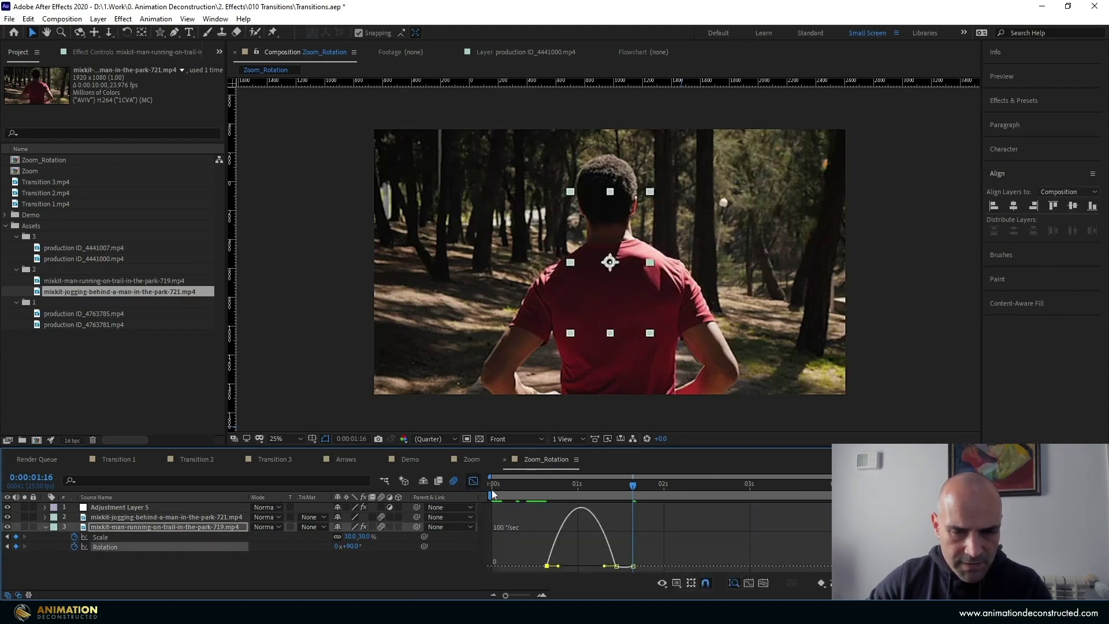
pyautogui.moveTo(558, 566); pyautogui.dragTo(588, 570)
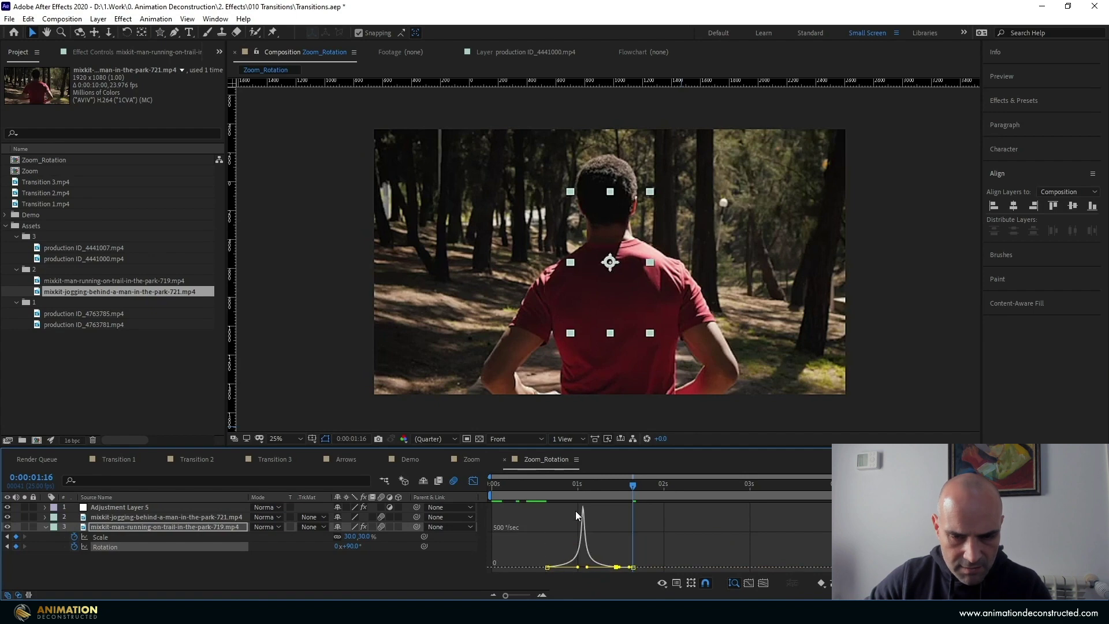
pyautogui.moveTo(632, 480); pyautogui.dragTo(642, 508)
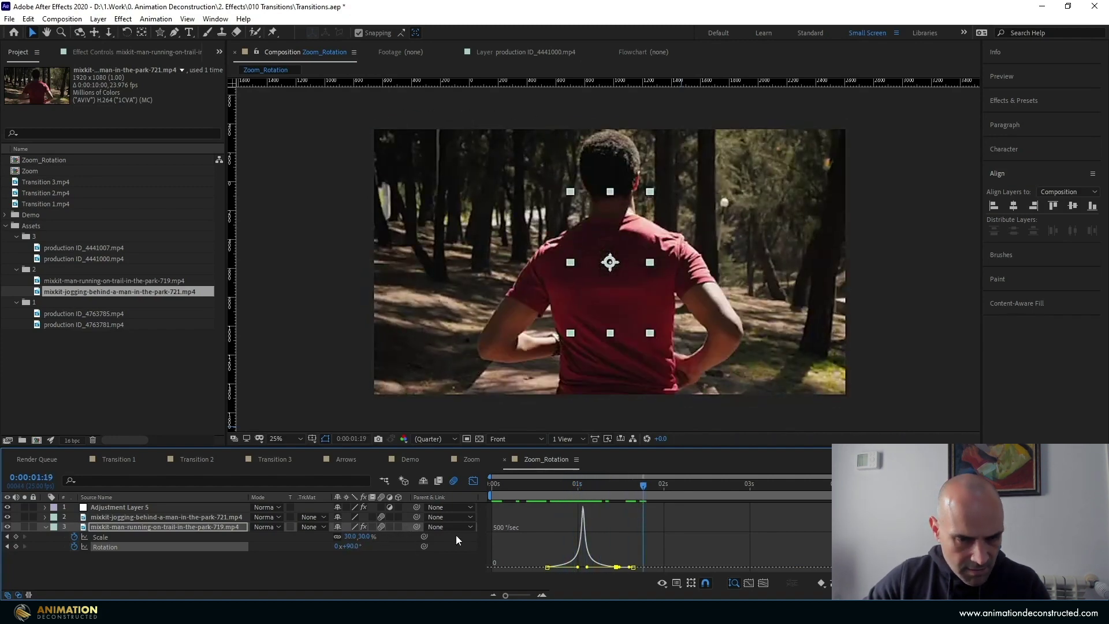
# Parent the jogging layer to the running-on-trail layer and preview the spin-zoom transition
pyautogui.click(472, 483)
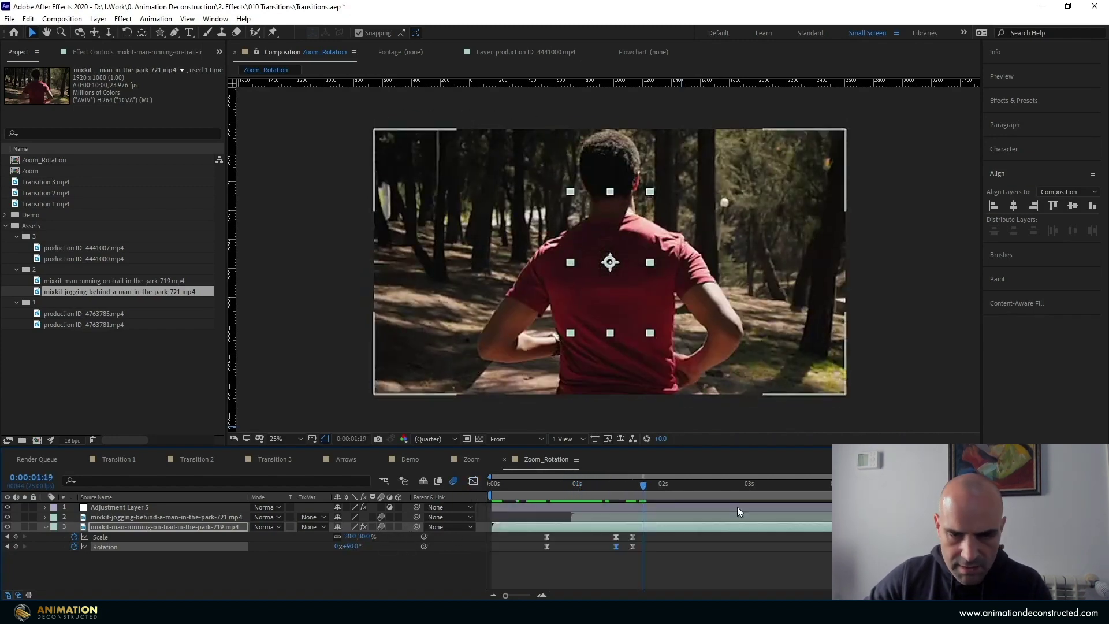
pyautogui.click(338, 567)
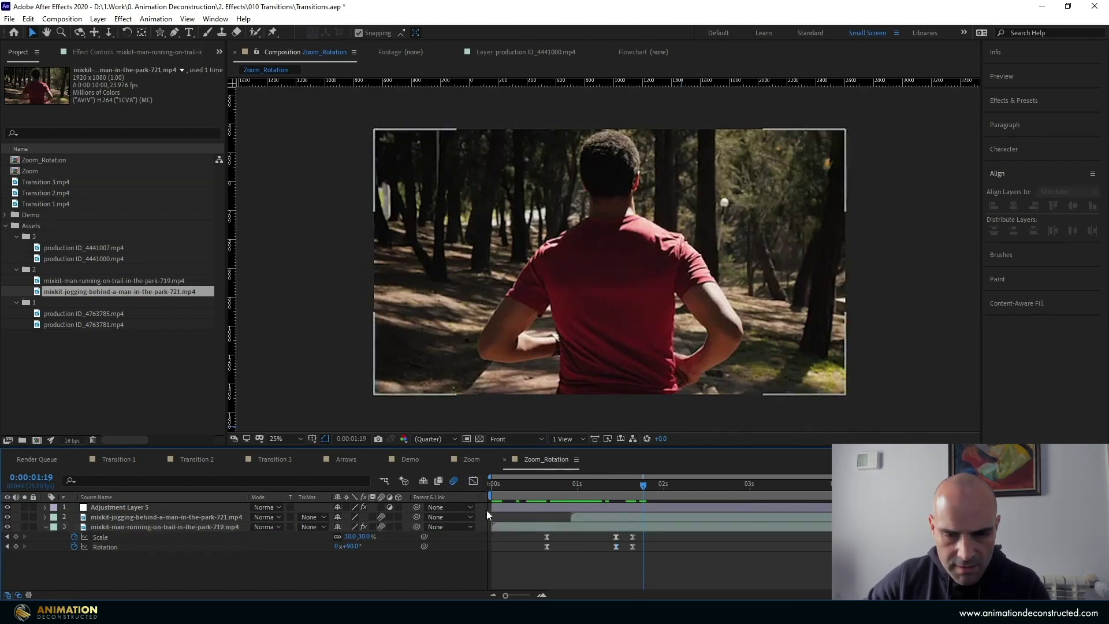
pyautogui.moveTo(418, 518); pyautogui.dragTo(170, 521)
pyautogui.moveTo(644, 486); pyautogui.dragTo(509, 504)
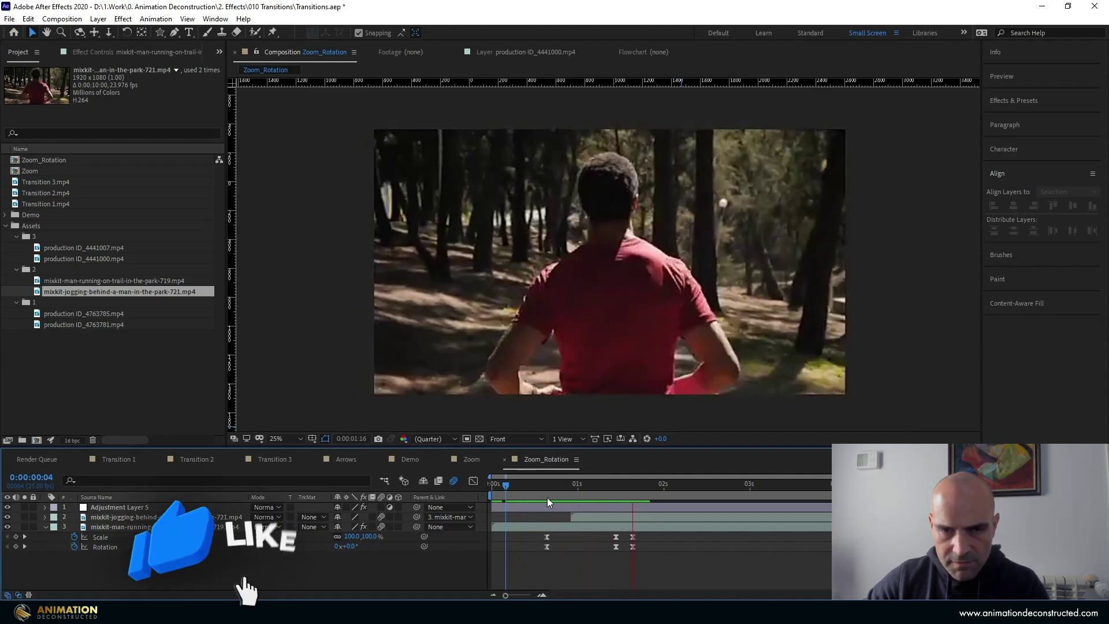
pyautogui.click(489, 484)
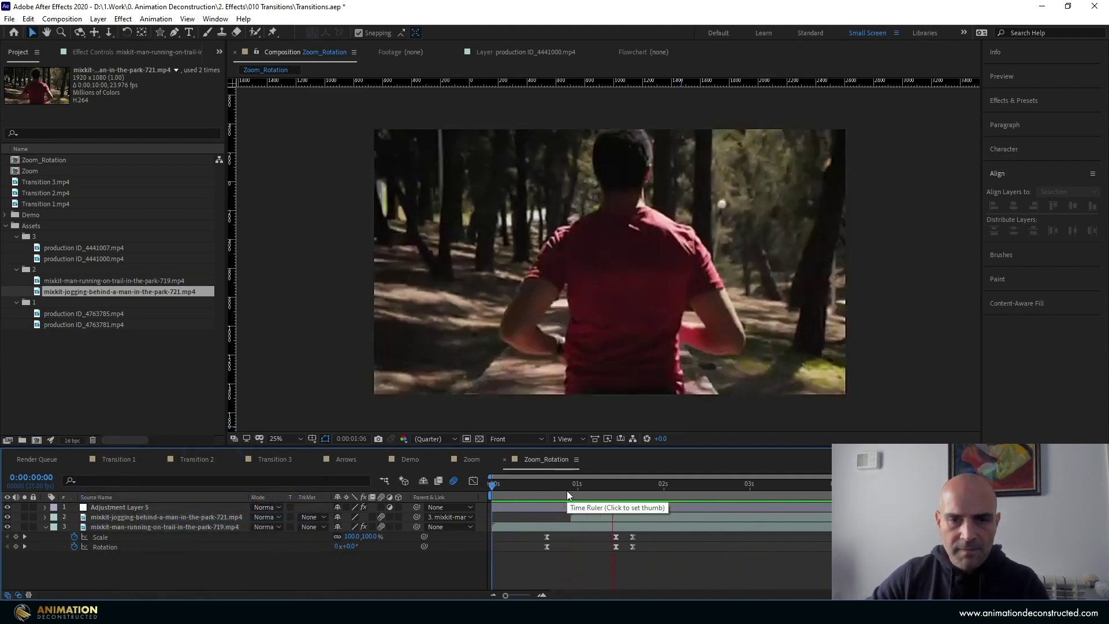
pyautogui.moveTo(608, 483)
pyautogui.mouseDown()
pyautogui.moveTo(560, 487)
pyautogui.moveTo(613, 482)
pyautogui.mouseUp()
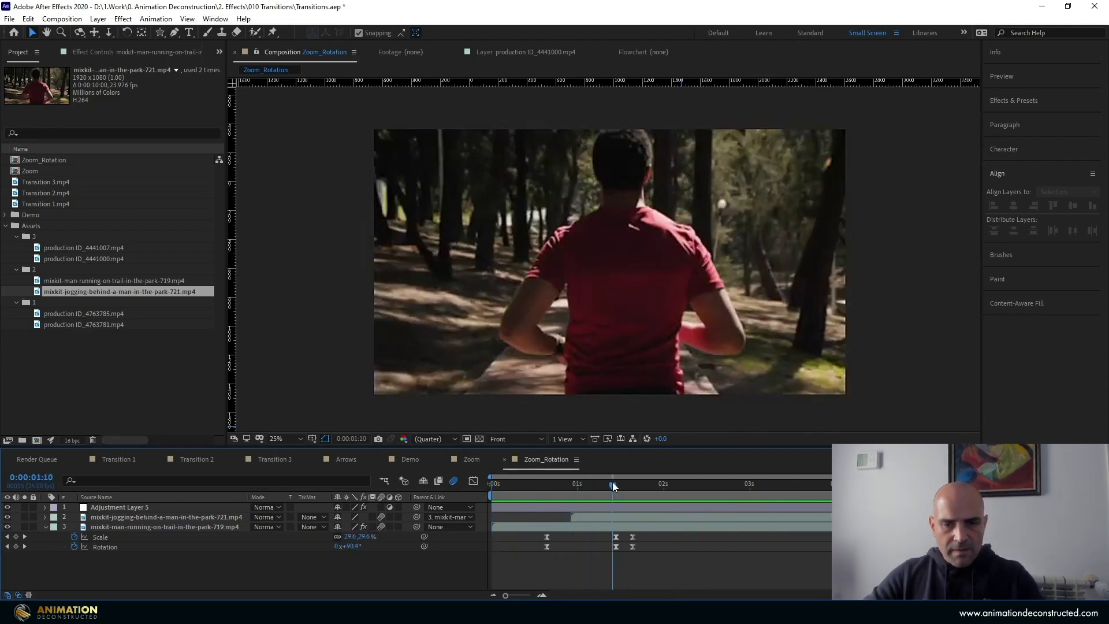
# Switch to Transition 3, scrub to the orange arrows, and toggle the Arrows layer's visibility
pyautogui.click(280, 456)
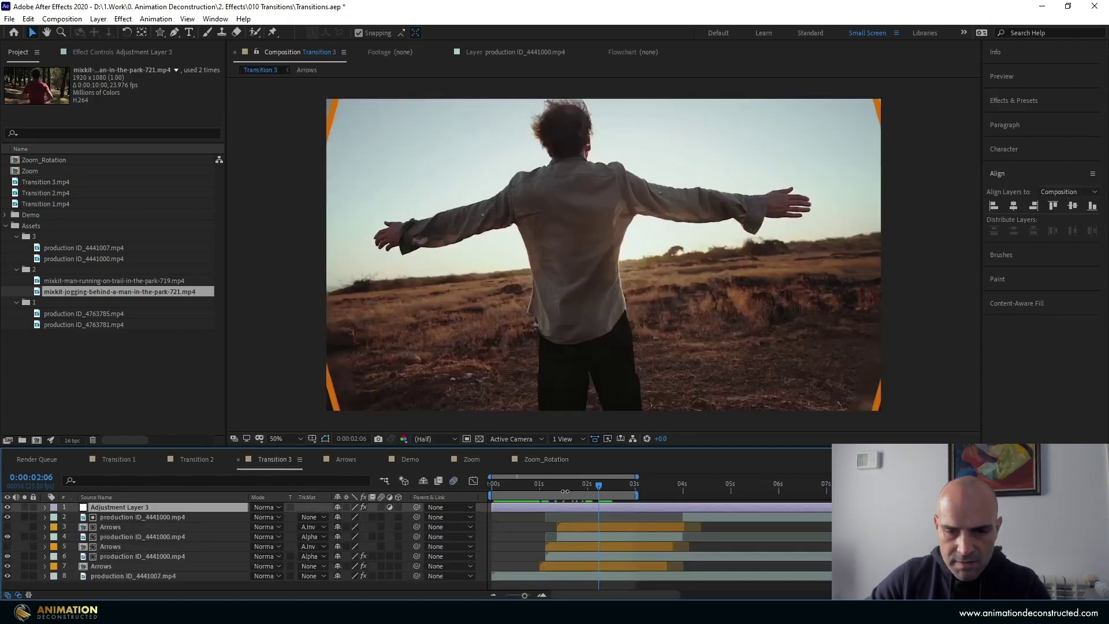
pyautogui.moveTo(563, 484)
pyautogui.mouseDown()
pyautogui.moveTo(530, 476)
pyautogui.moveTo(567, 474)
pyautogui.moveTo(528, 486)
pyautogui.moveTo(588, 476)
pyautogui.moveTo(575, 483)
pyautogui.mouseUp()
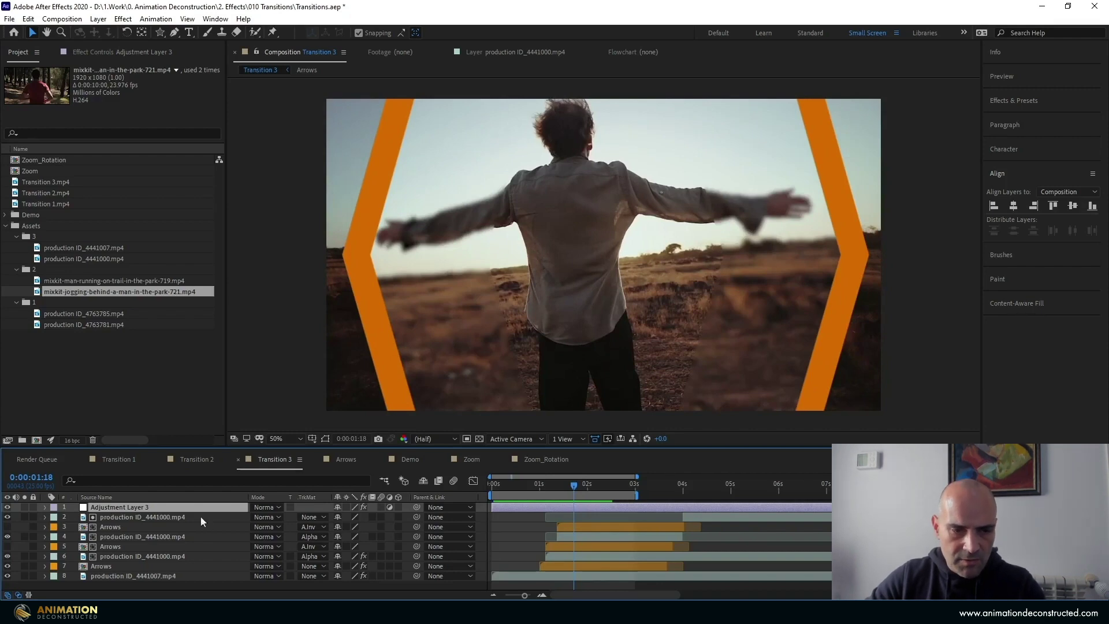
pyautogui.click(7, 566)
pyautogui.click(7, 566)
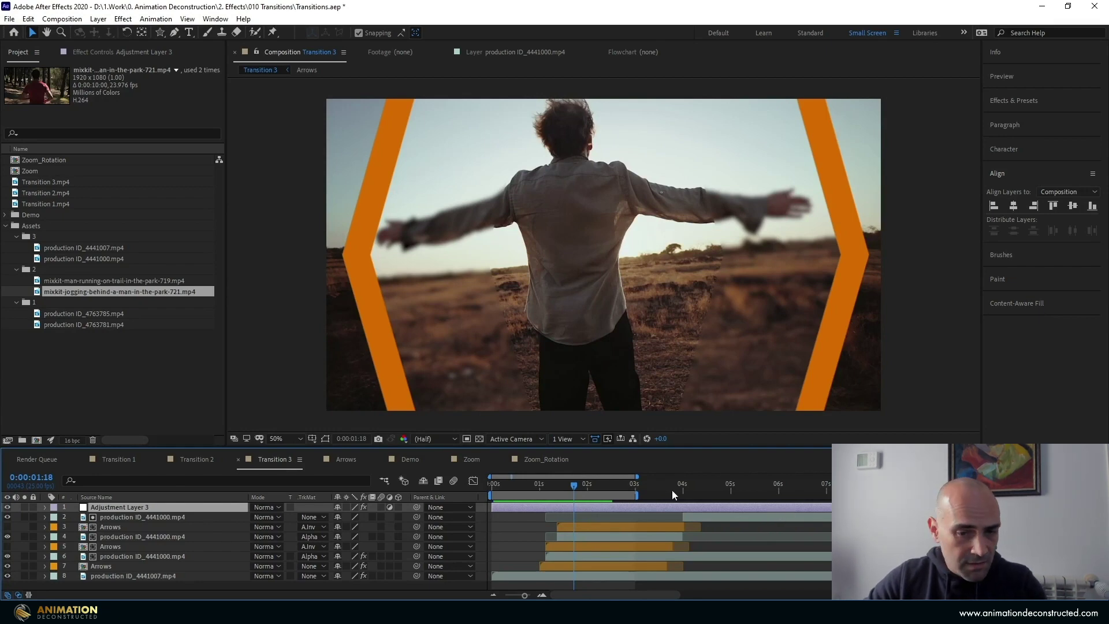
# Create a new 5-second composition named Branded_Transition
pyautogui.click(45, 334)
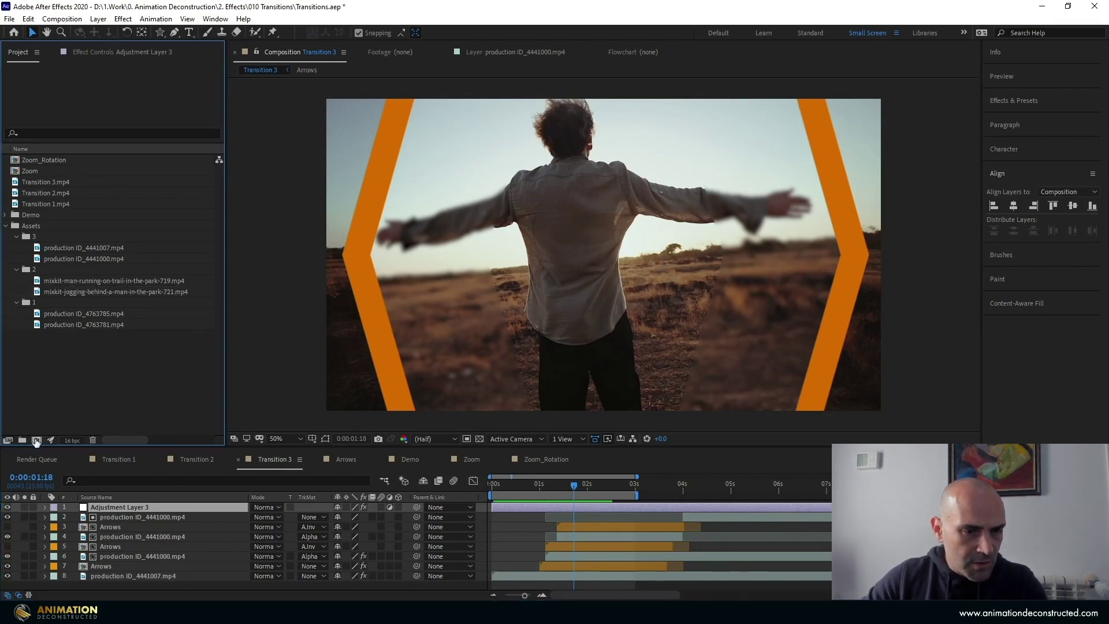
pyautogui.click(35, 441)
pyautogui.write('Branded_Transition')
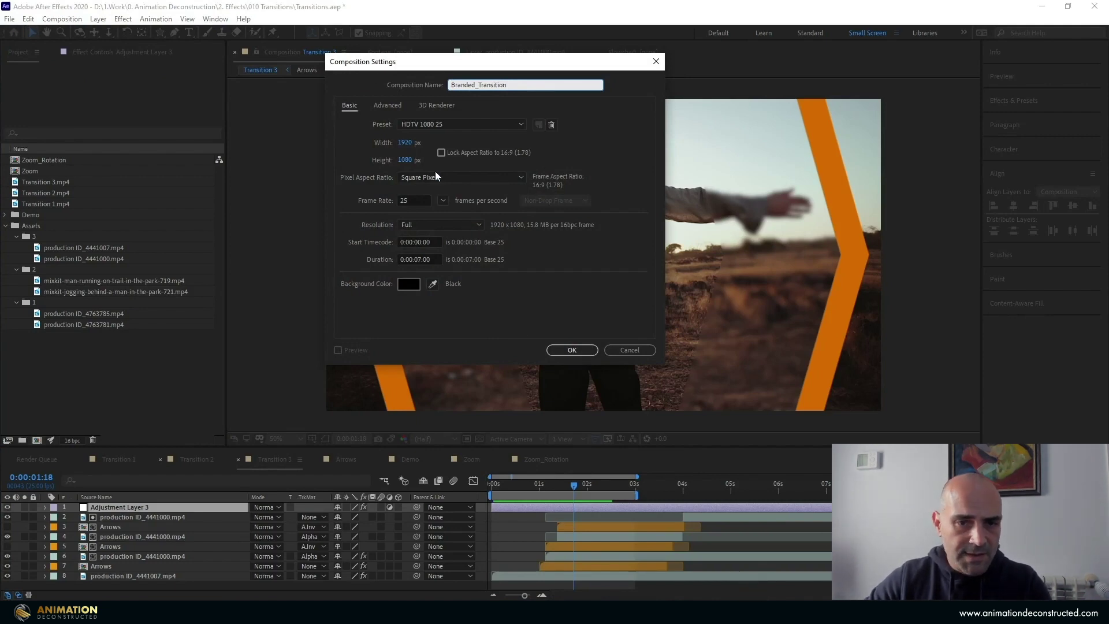
pyautogui.click(434, 254)
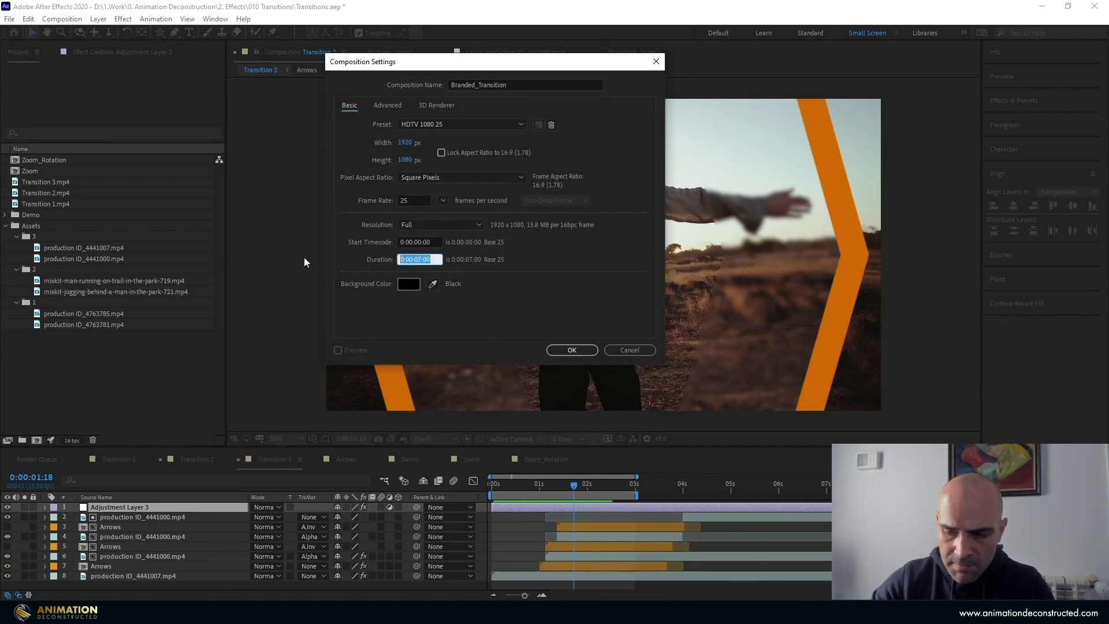
pyautogui.write('5.')
pyautogui.press('Return')
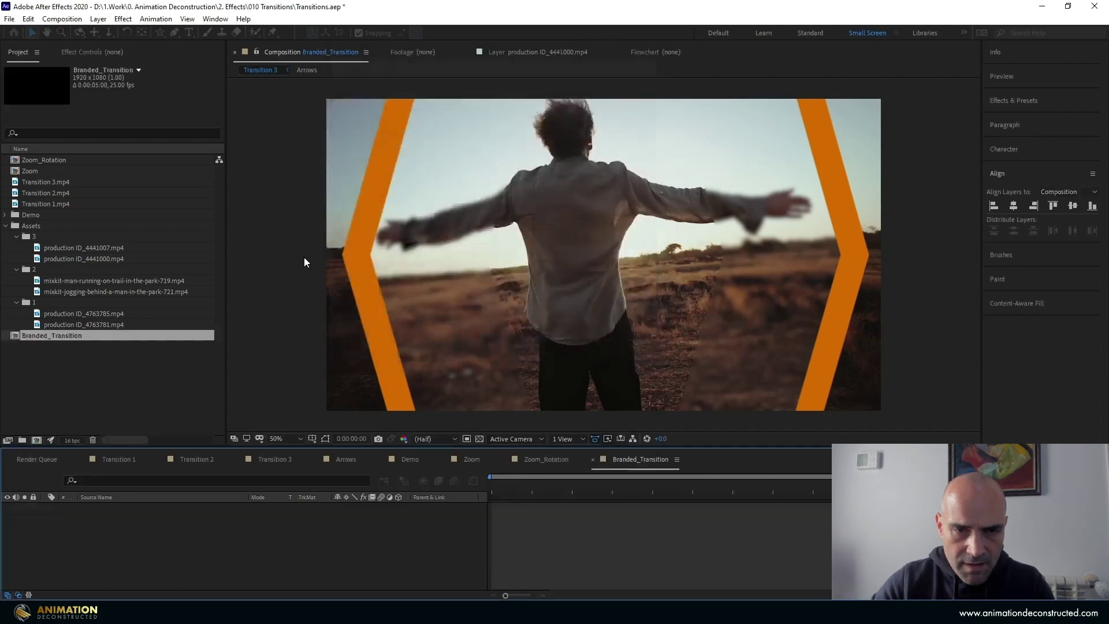
# Change the Branded_Transition frame rate to 30 fps in Composition Settings
pyautogui.hotkey('ctrl', 'k')
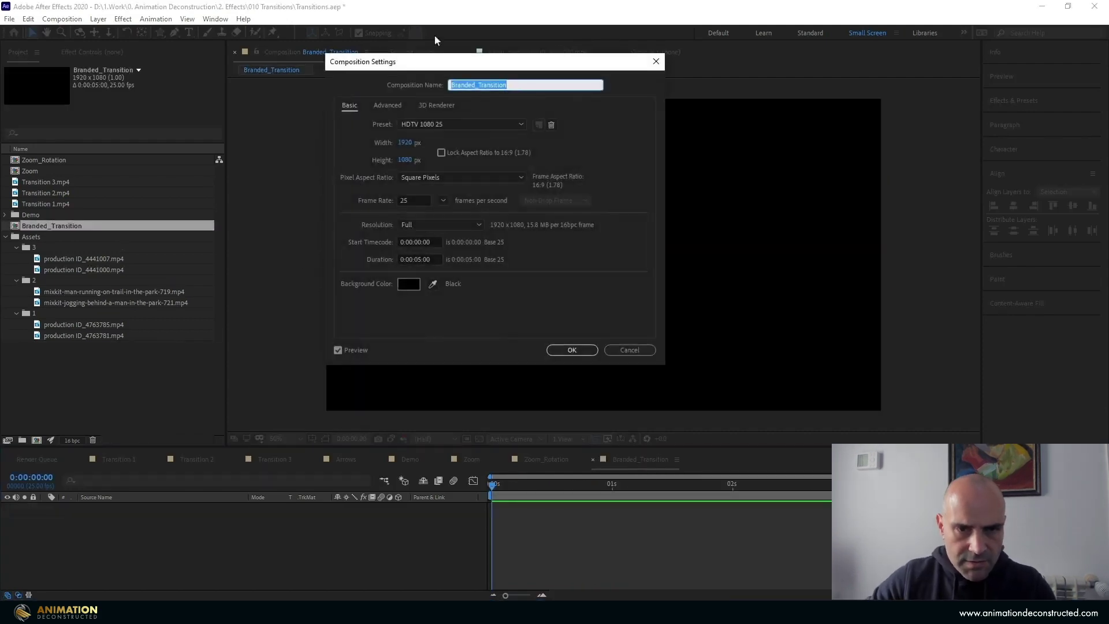
pyautogui.click(408, 200)
pyautogui.write('30')
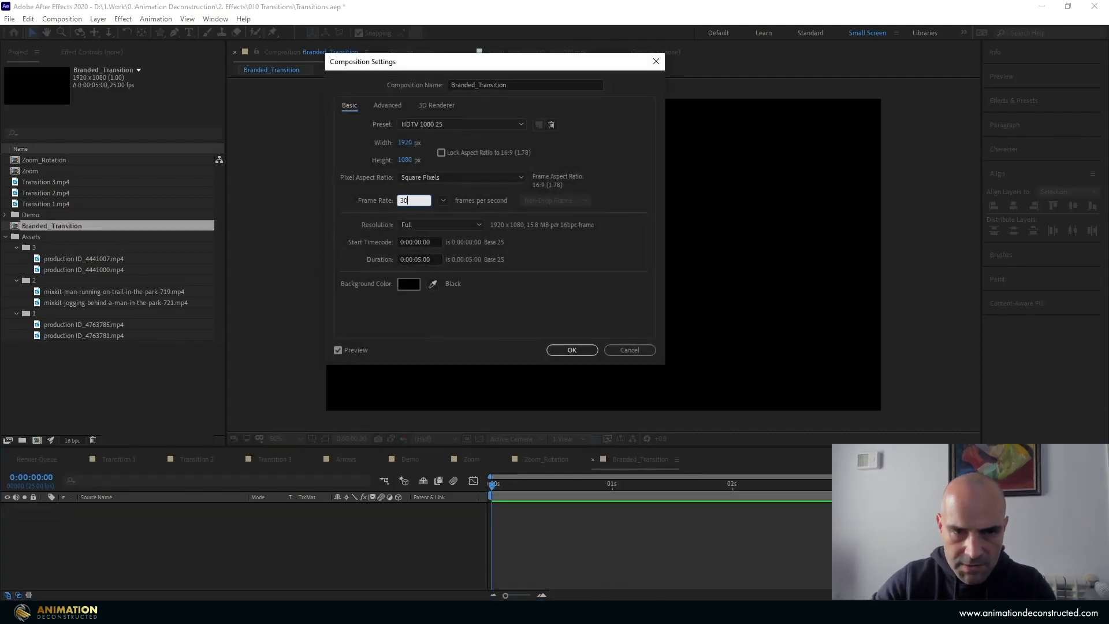
pyautogui.press('Return')
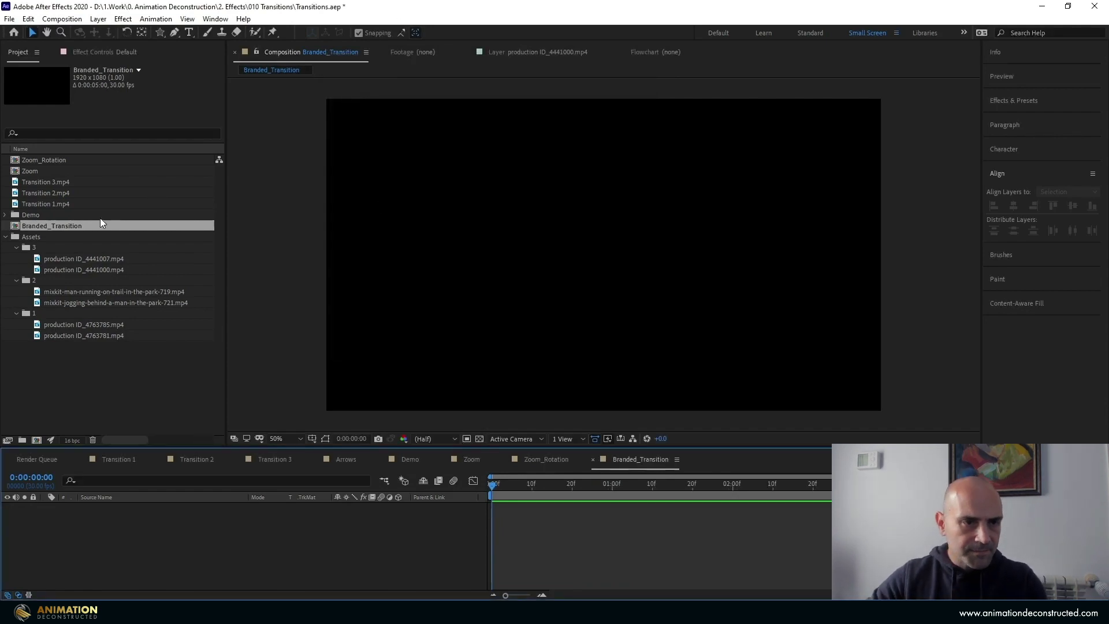
# Add both production clips to the timeline with production ID_4441000.mp4 on top
pyautogui.click(58, 261)
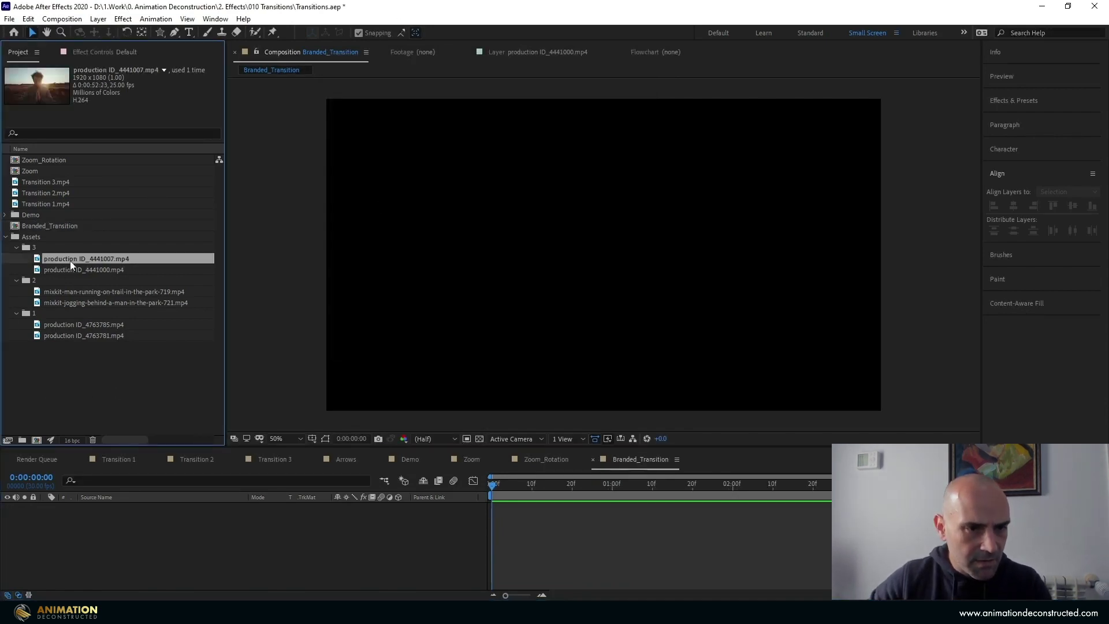
pyautogui.keyDown('shift'); pyautogui.click(69, 273); pyautogui.keyUp('shift')
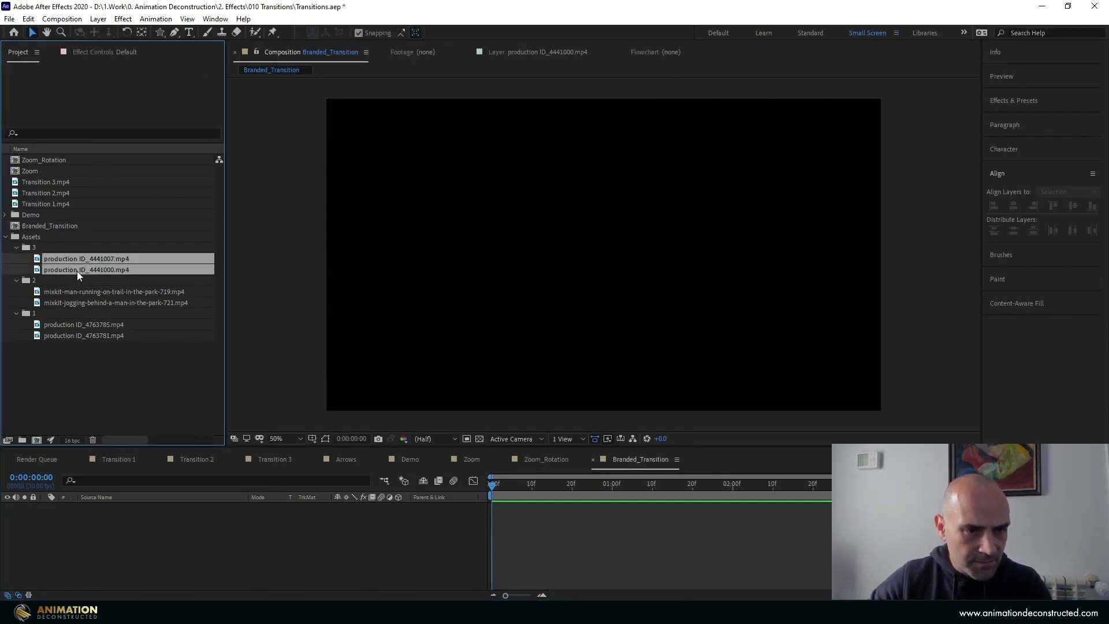
pyautogui.moveTo(78, 272); pyautogui.dragTo(303, 550)
pyautogui.click(303, 550)
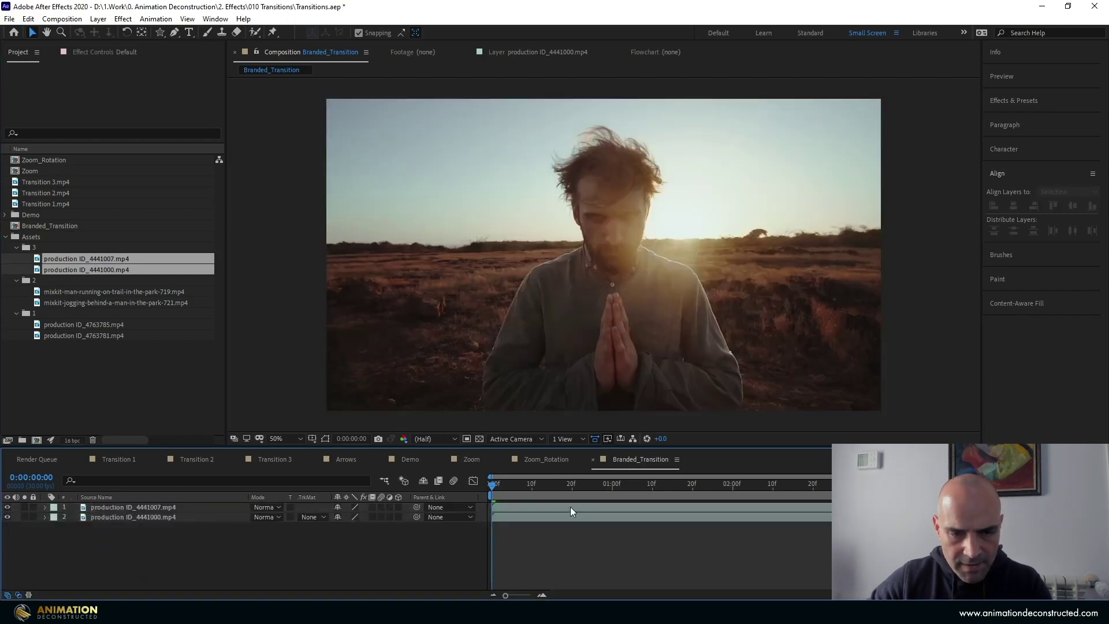
pyautogui.moveTo(92, 507); pyautogui.dragTo(118, 529)
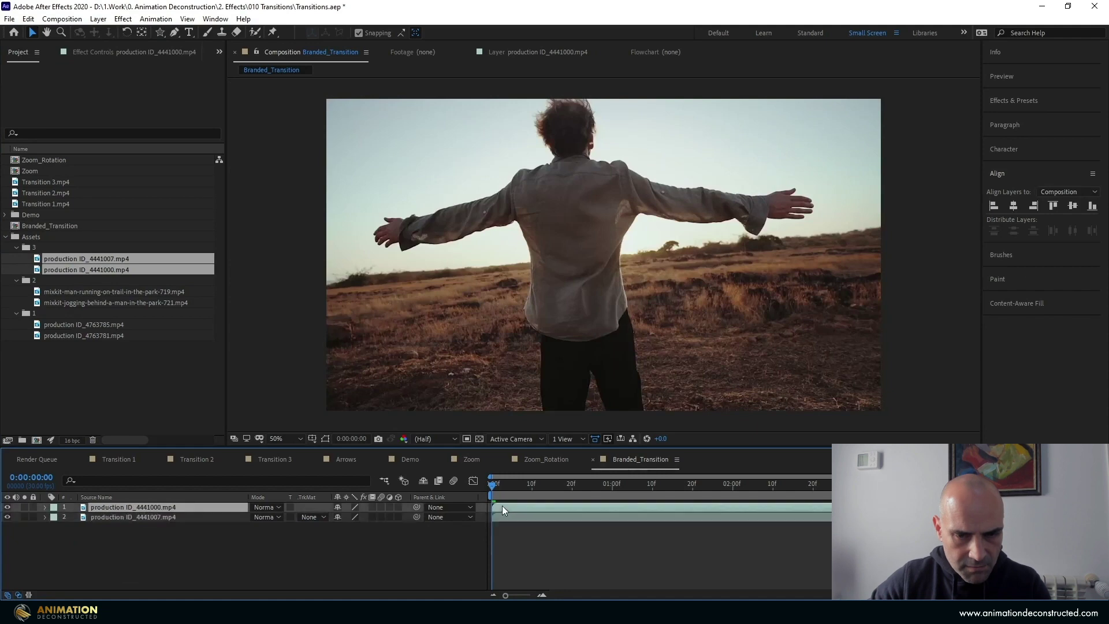
# Slide the top clip to start later, then return to Transition 3 for reference
pyautogui.moveTo(502, 507); pyautogui.dragTo(798, 512)
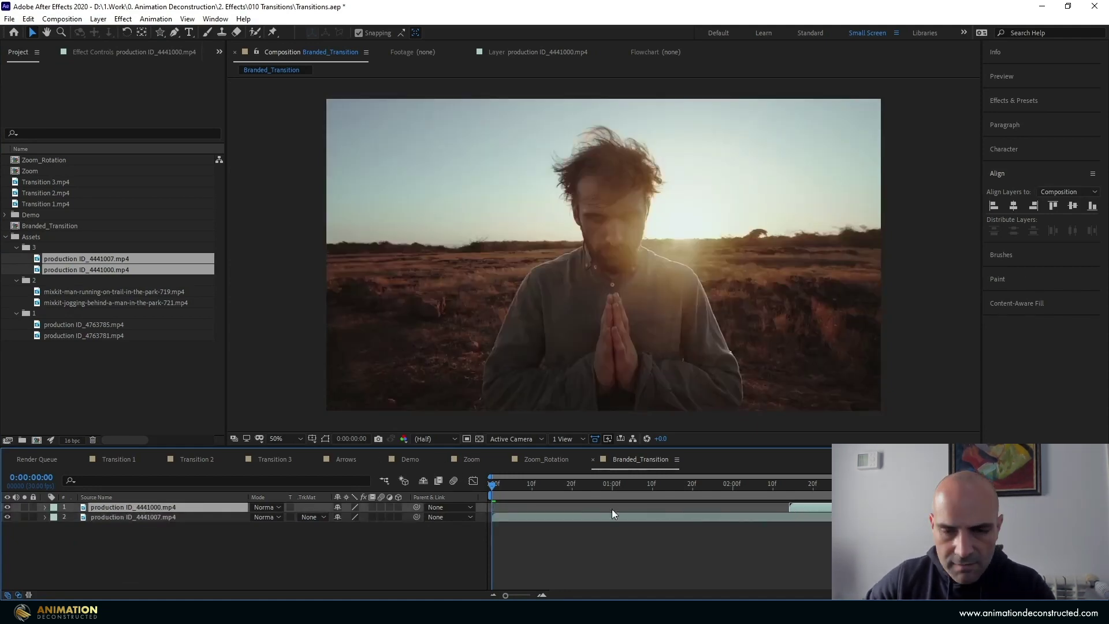
pyautogui.click(578, 519)
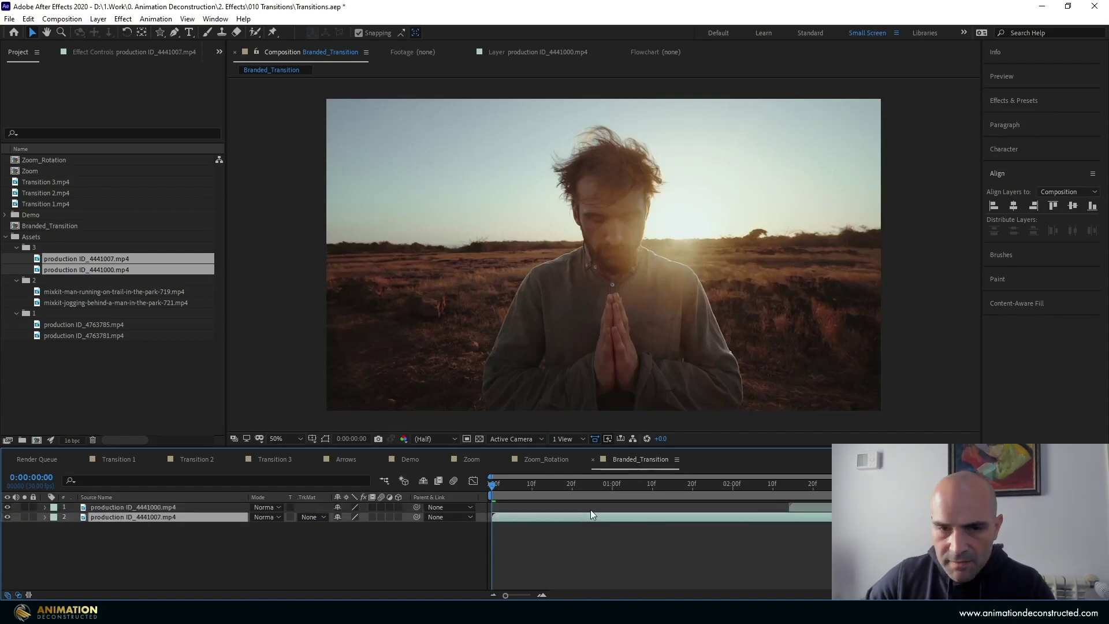
pyautogui.click(153, 539)
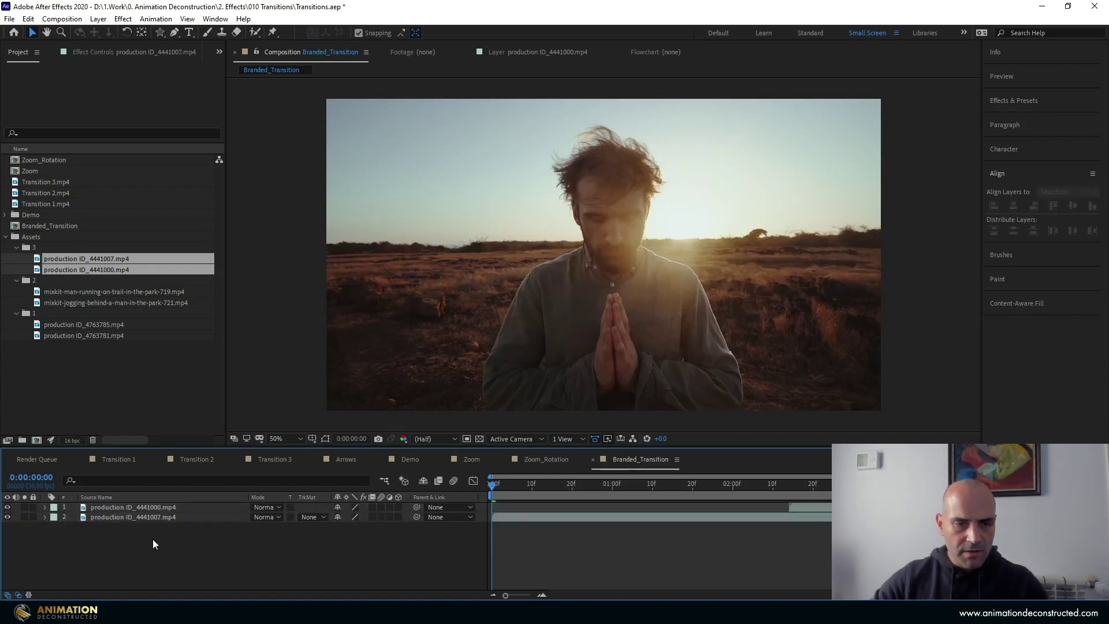
pyautogui.click(298, 454)
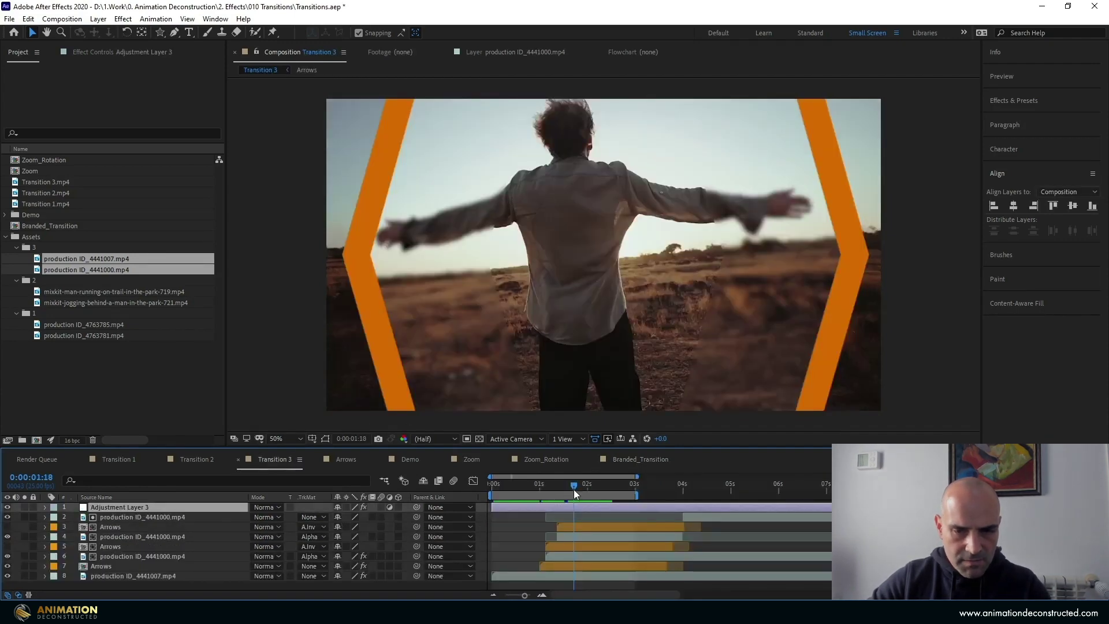
# Preview the Transition 3 wipe near one second, then return to the Branded_Transition comp
pyautogui.moveTo(570, 487)
pyautogui.mouseDown()
pyautogui.moveTo(542, 499)
pyautogui.moveTo(589, 486)
pyautogui.moveTo(554, 496)
pyautogui.moveTo(576, 491)
pyautogui.mouseUp()
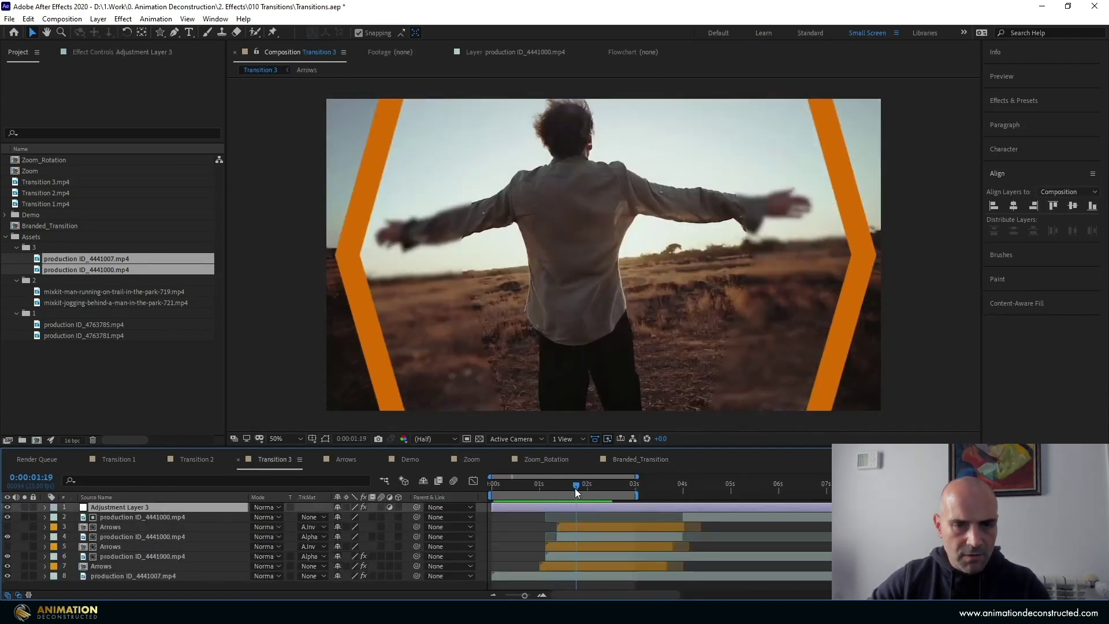
pyautogui.click(620, 458)
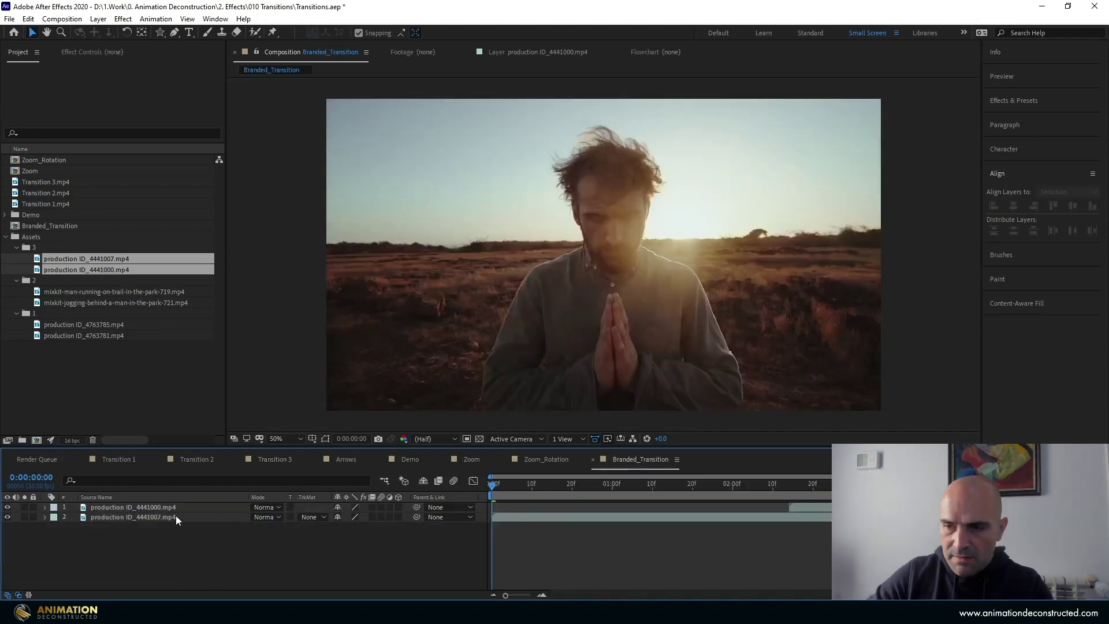
# Create a purple solid named Arrow and resize it to the 1920×1080 comp size
pyautogui.rightClick(135, 545)
pyautogui.moveTo(175, 417)
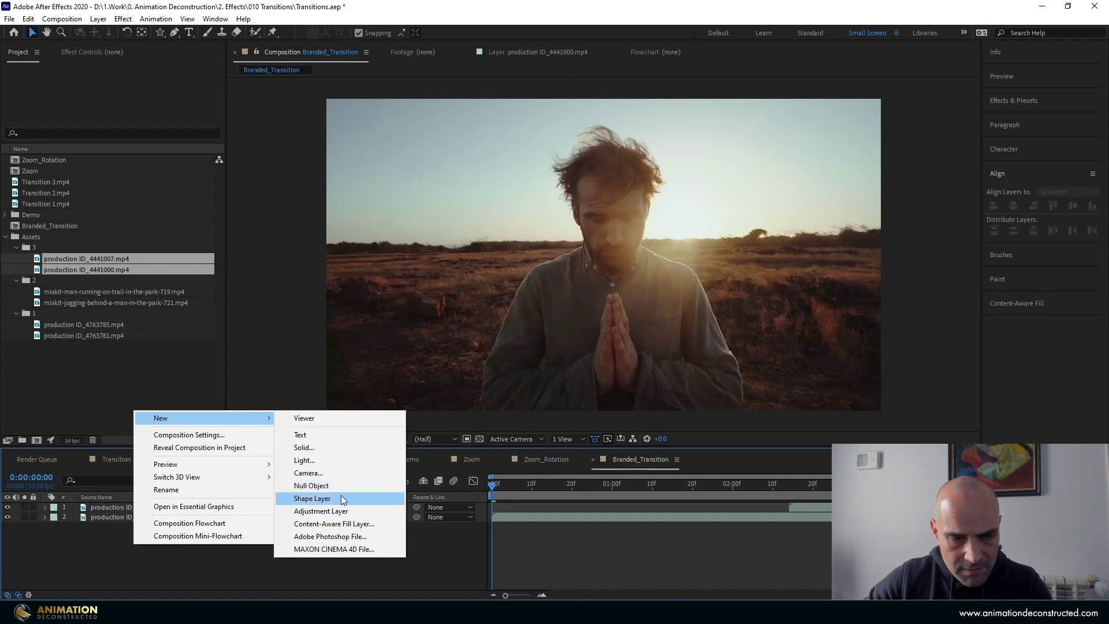
pyautogui.click(328, 452)
pyautogui.click(873, 380)
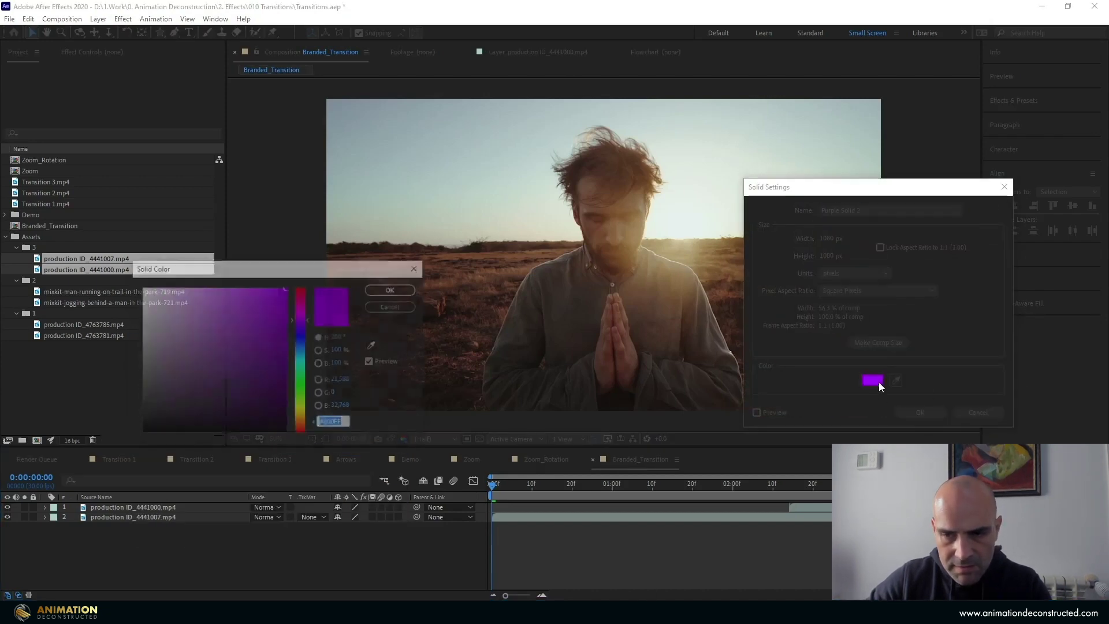
pyautogui.click(388, 292)
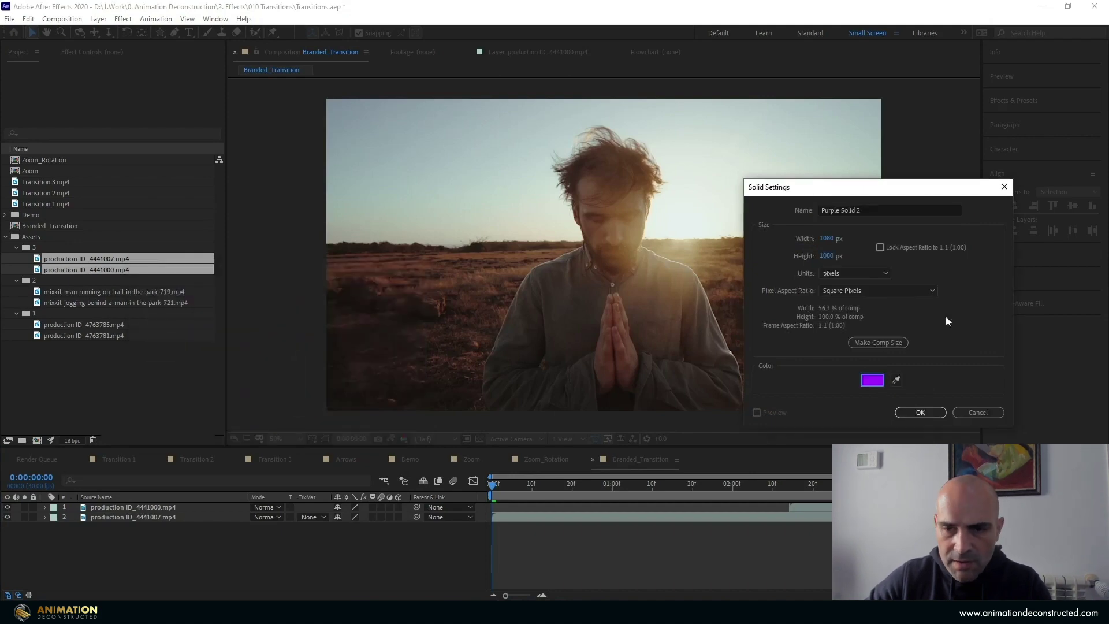
pyautogui.write('Arrow')
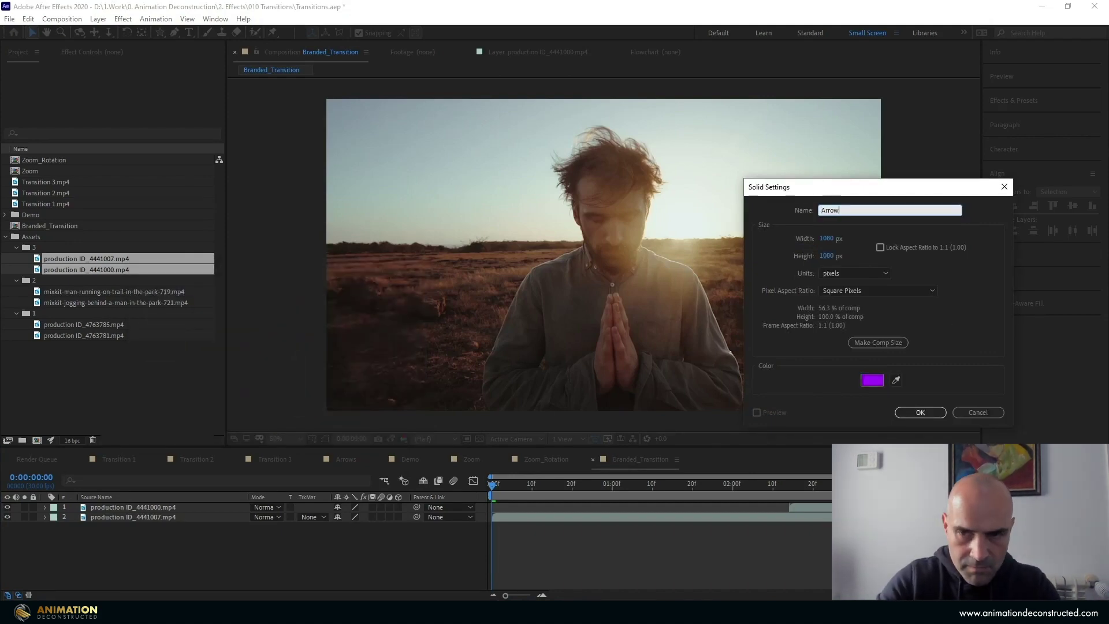
pyautogui.press('Return')
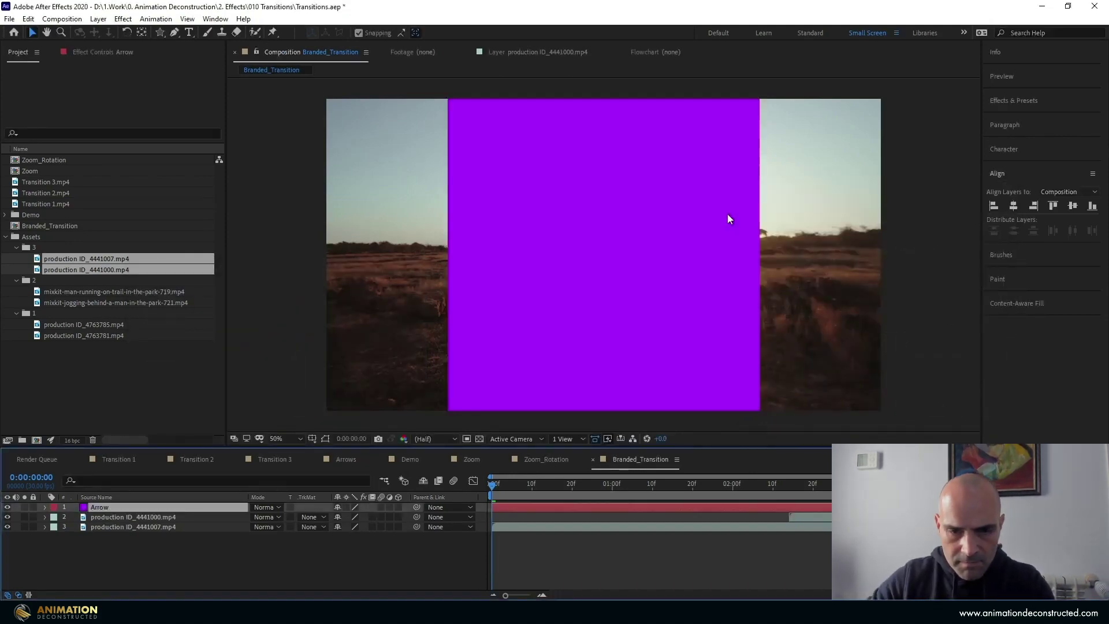
pyautogui.hotkey('ctrl', 'shift', 'y')
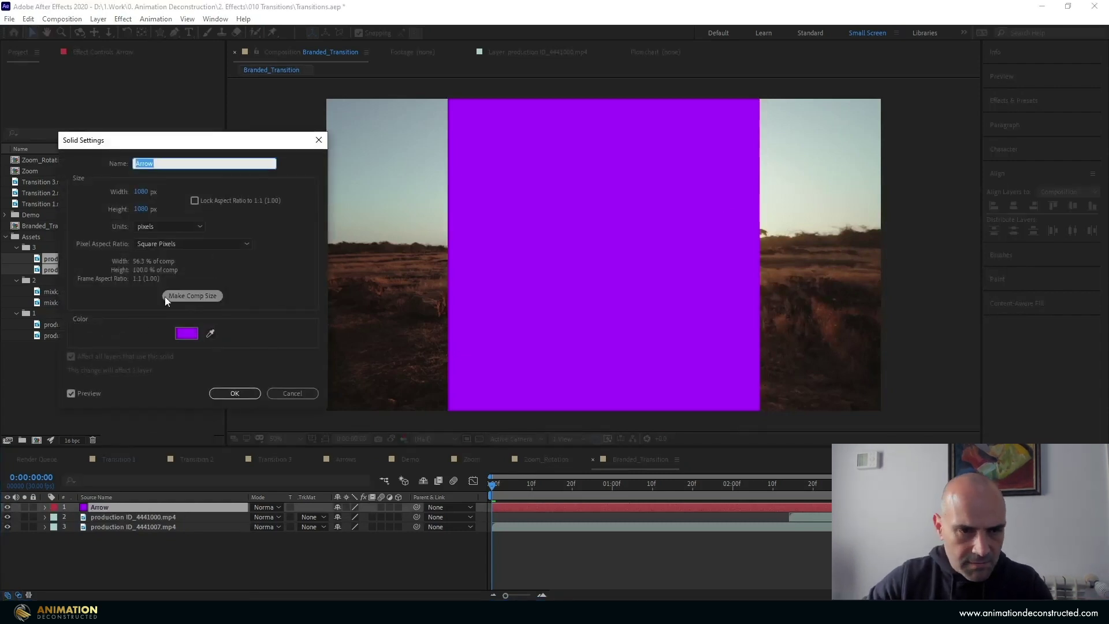
pyautogui.click(201, 299)
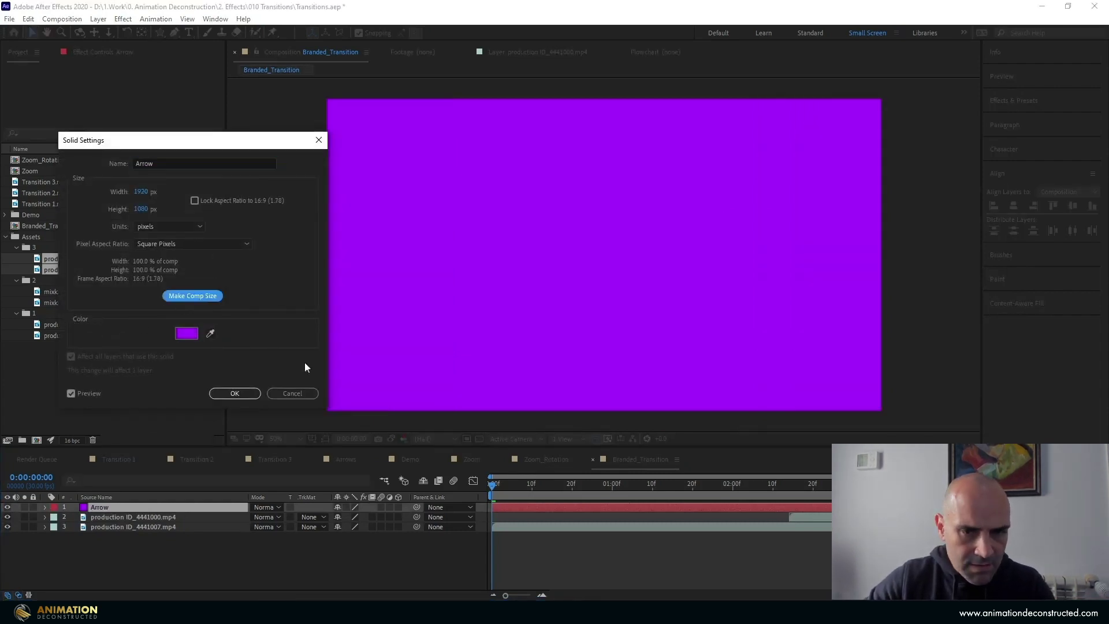
# Precompose the Arrow solid into a new comp named masker, moving all attributes, and open it
pyautogui.click(235, 393)
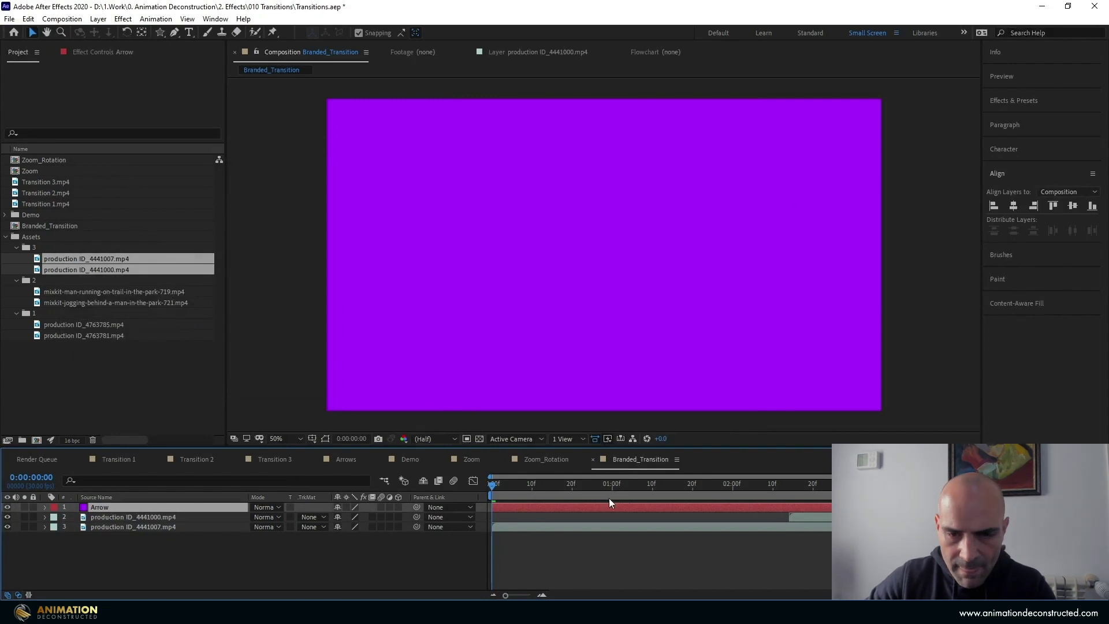
pyautogui.moveTo(491, 485); pyautogui.dragTo(383, 496)
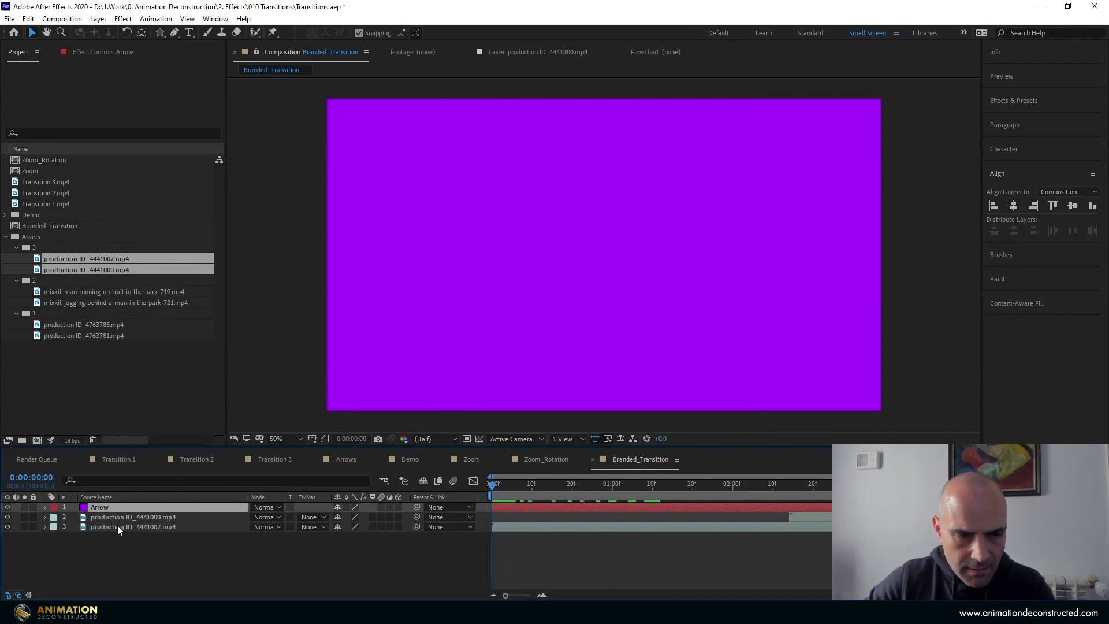
pyautogui.hotkey('ctrl', 'shift', 'c')
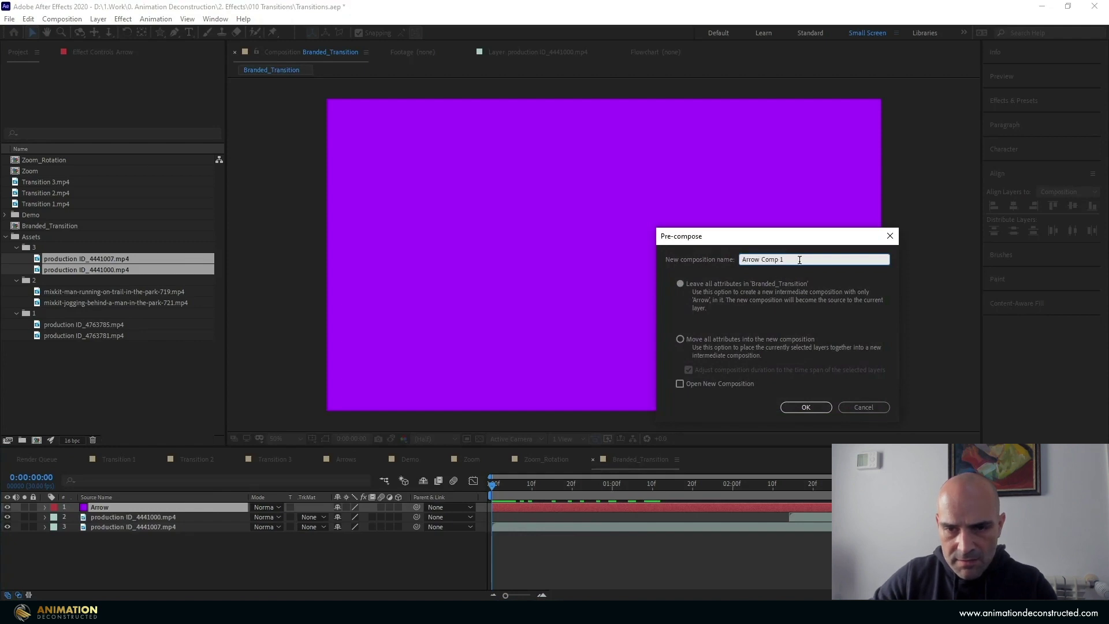
pyautogui.write('masker')
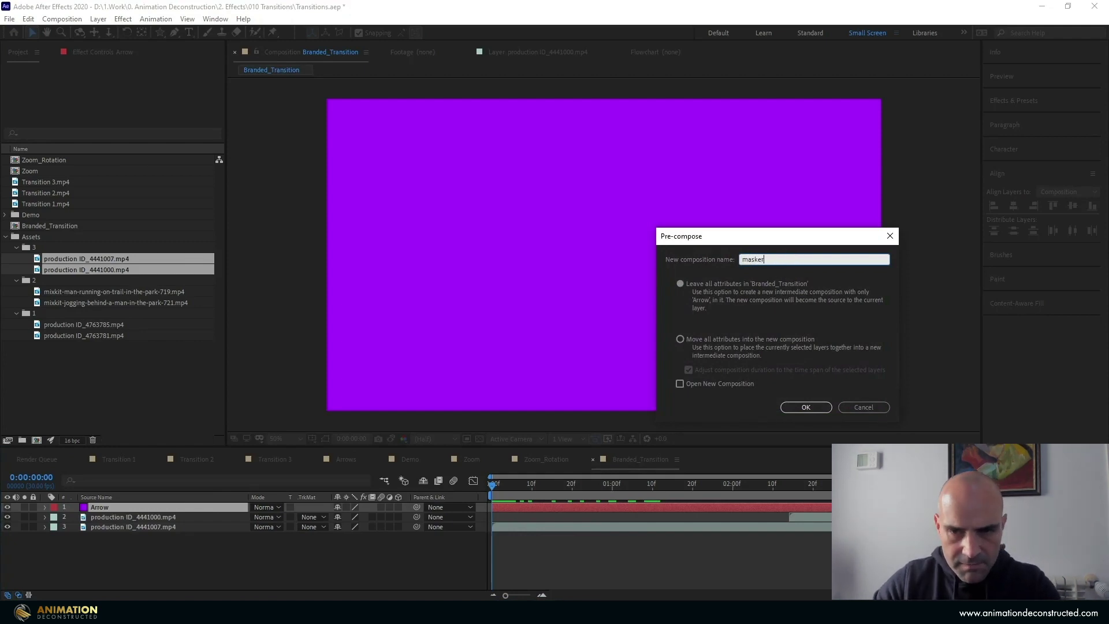
pyautogui.click(706, 339)
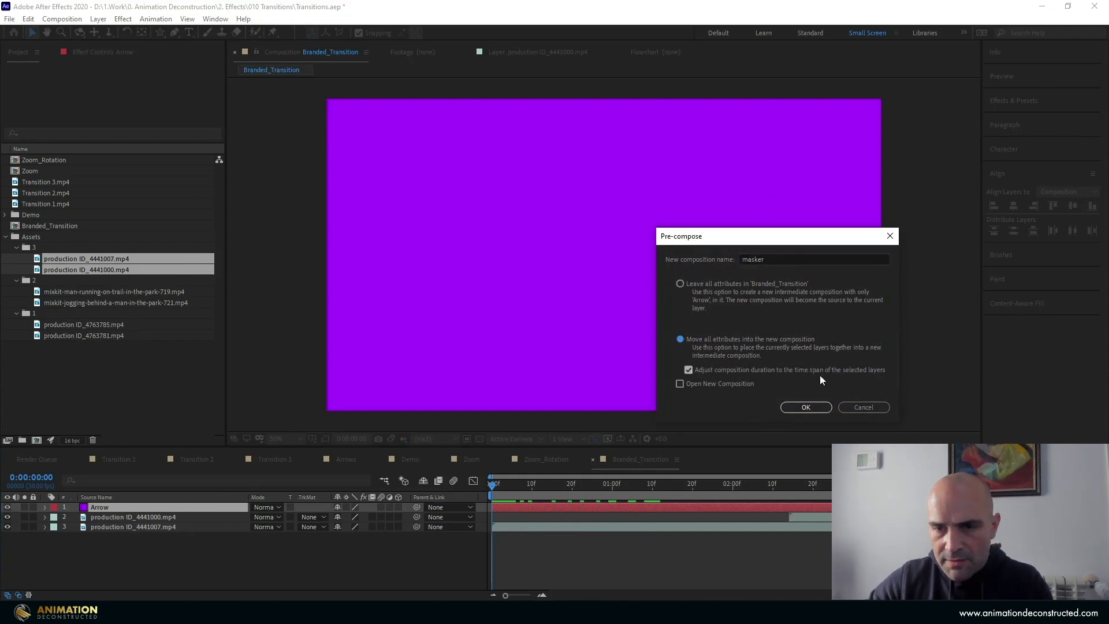
pyautogui.click(807, 407)
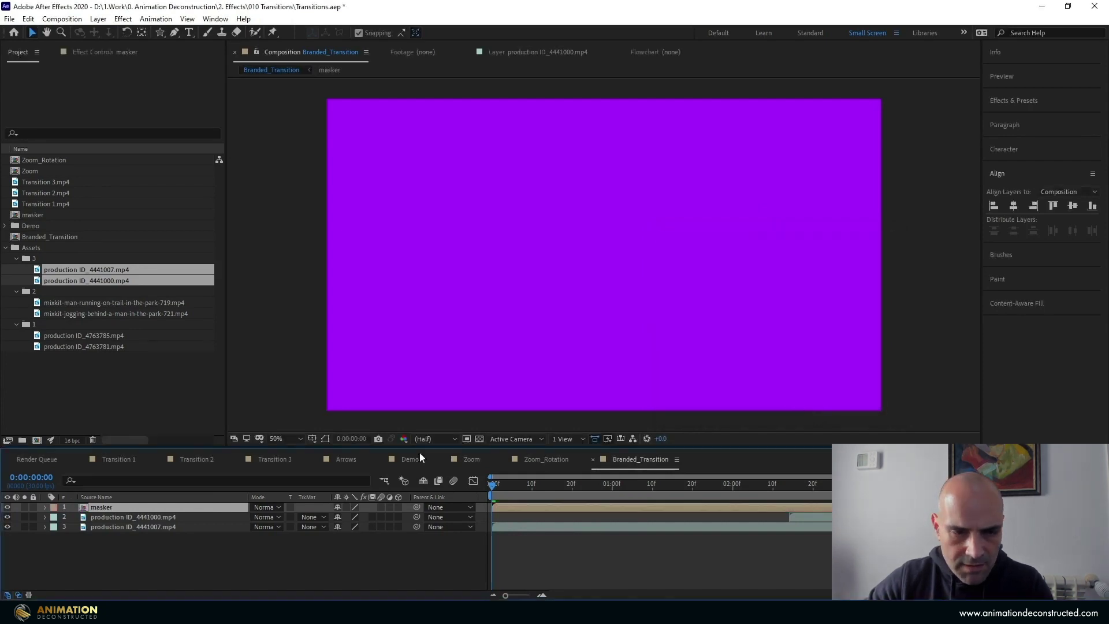
pyautogui.doubleClick(108, 505)
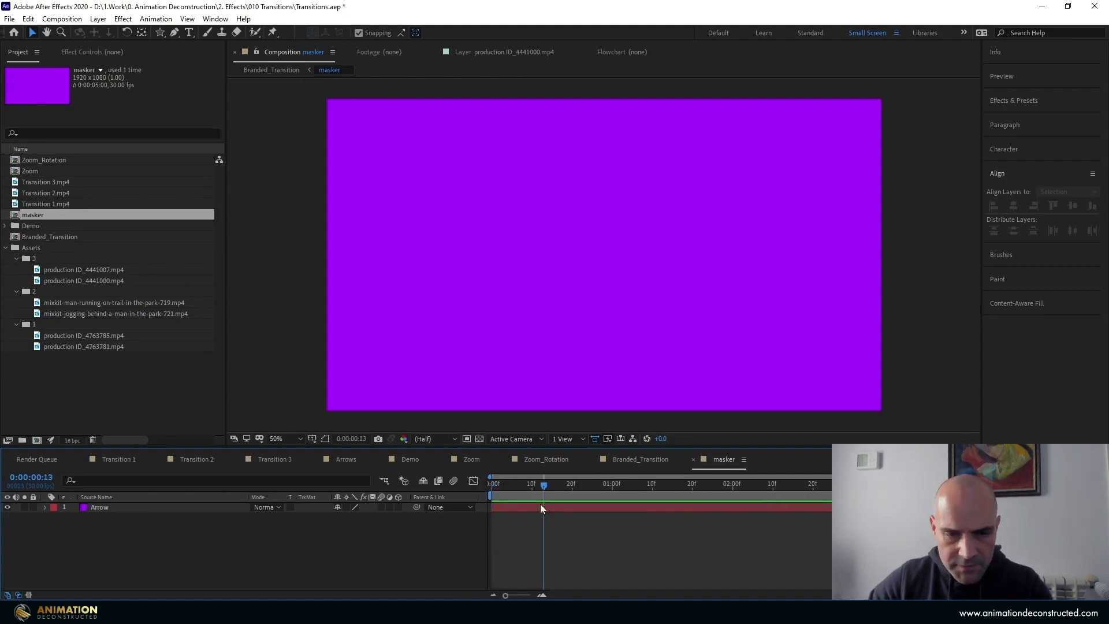
# Add a full-frame rectangular Mask 1 to the Arrow solid
pyautogui.click(512, 506)
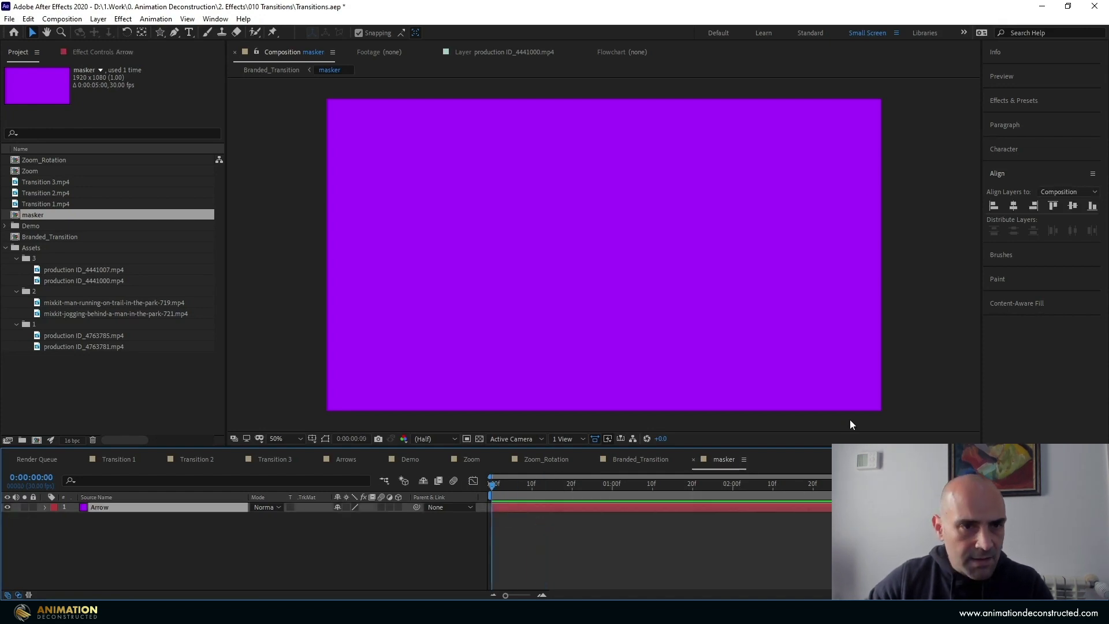
pyautogui.click(175, 33)
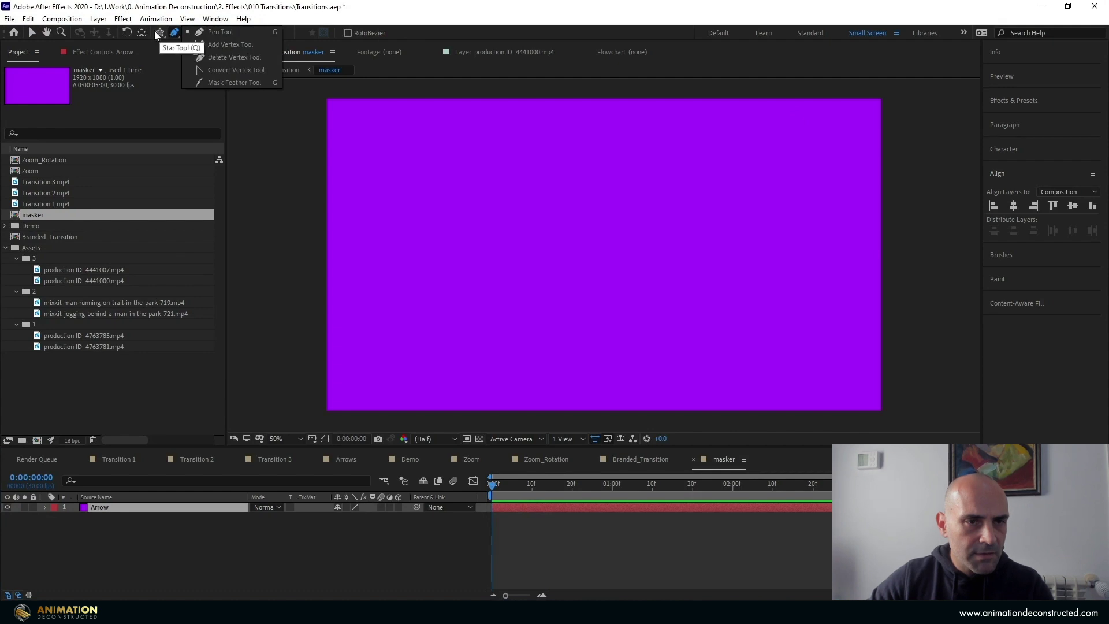
pyautogui.click(157, 32)
pyautogui.click(186, 33)
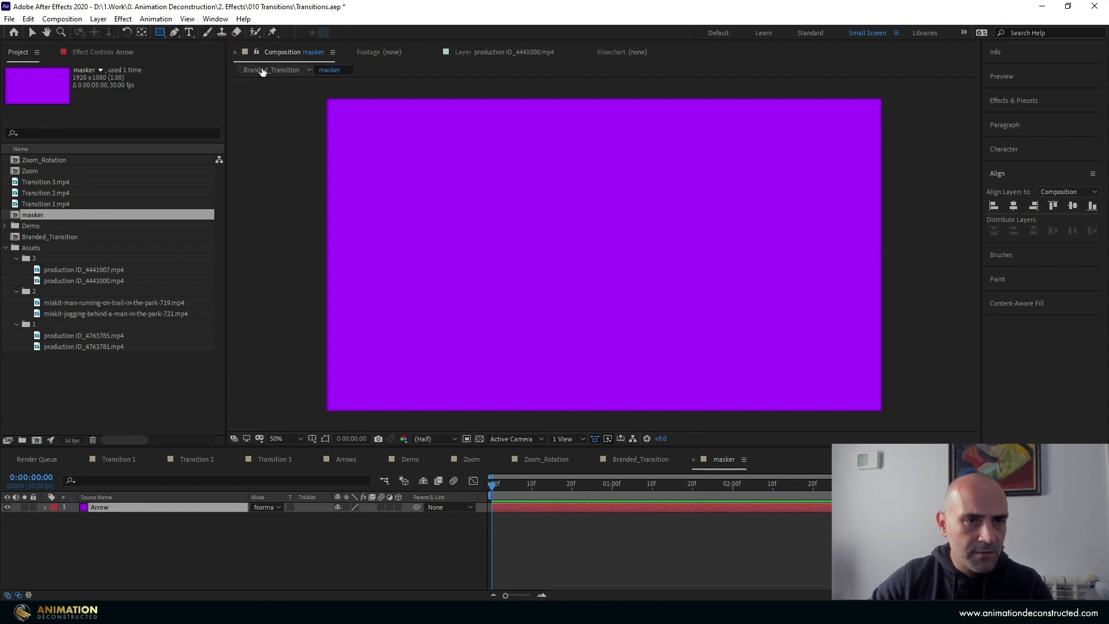
pyautogui.doubleClick(158, 31)
pyautogui.press('v')
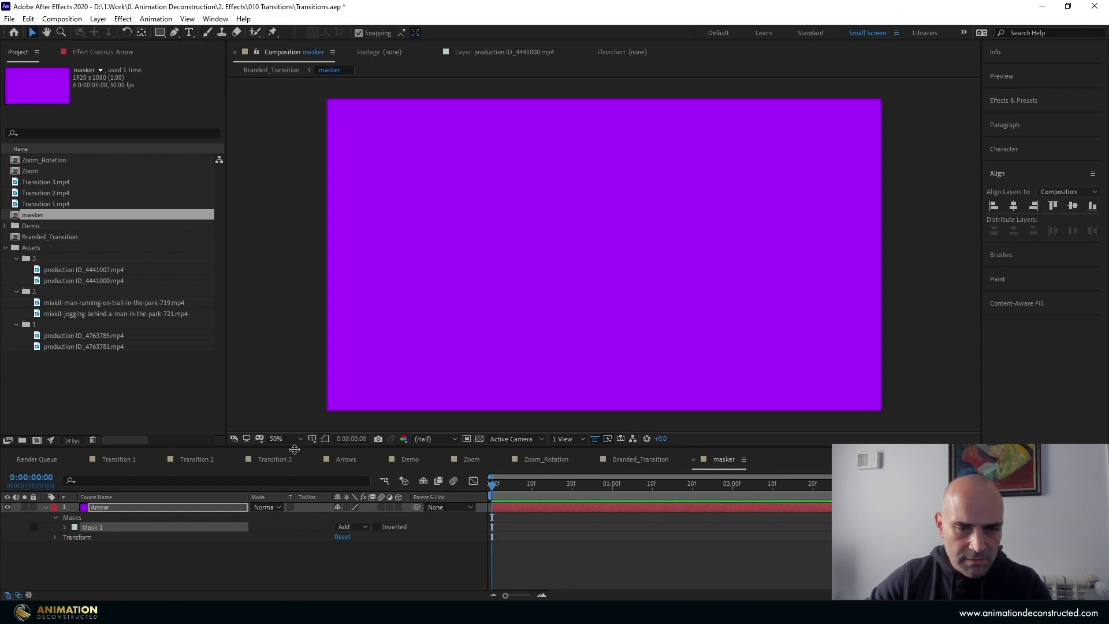
pyautogui.click(324, 442)
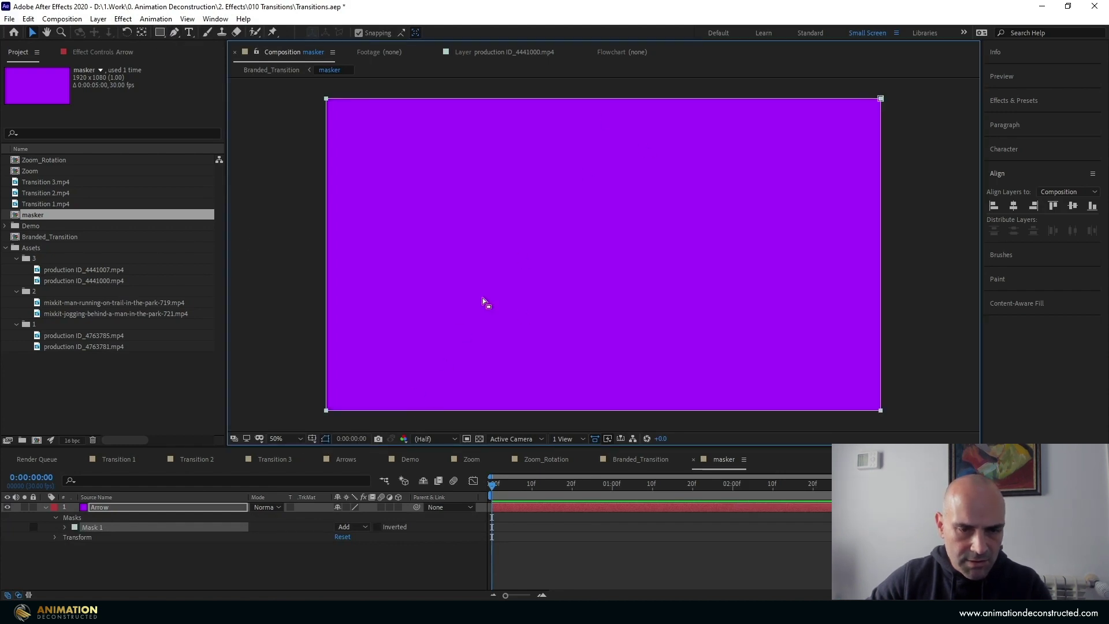
pyautogui.click(325, 439)
pyautogui.click(326, 439)
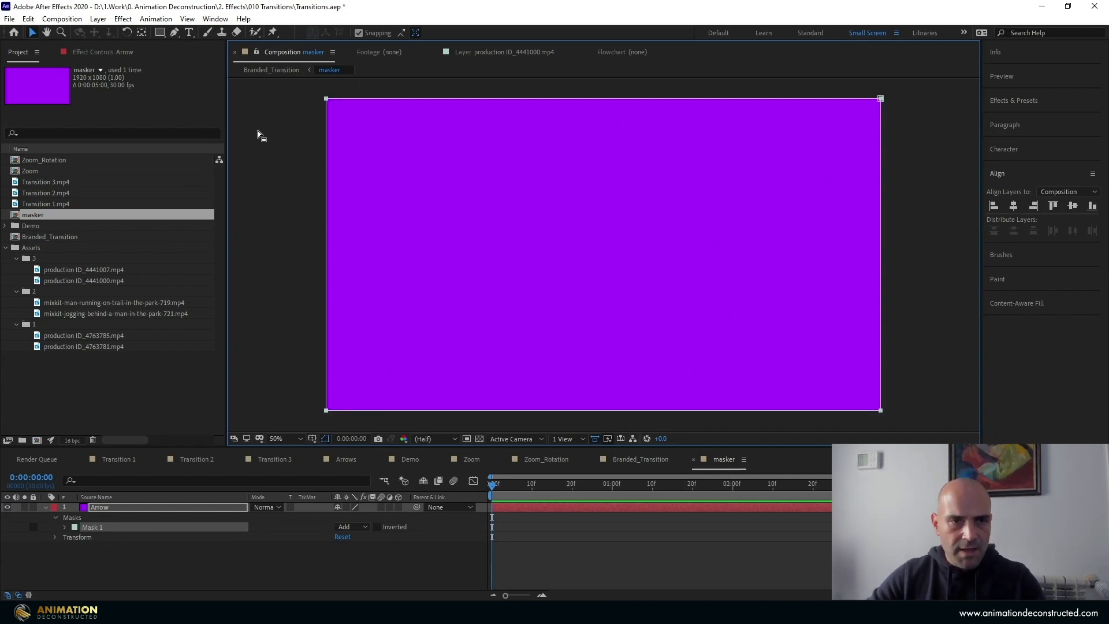
pyautogui.click(104, 506)
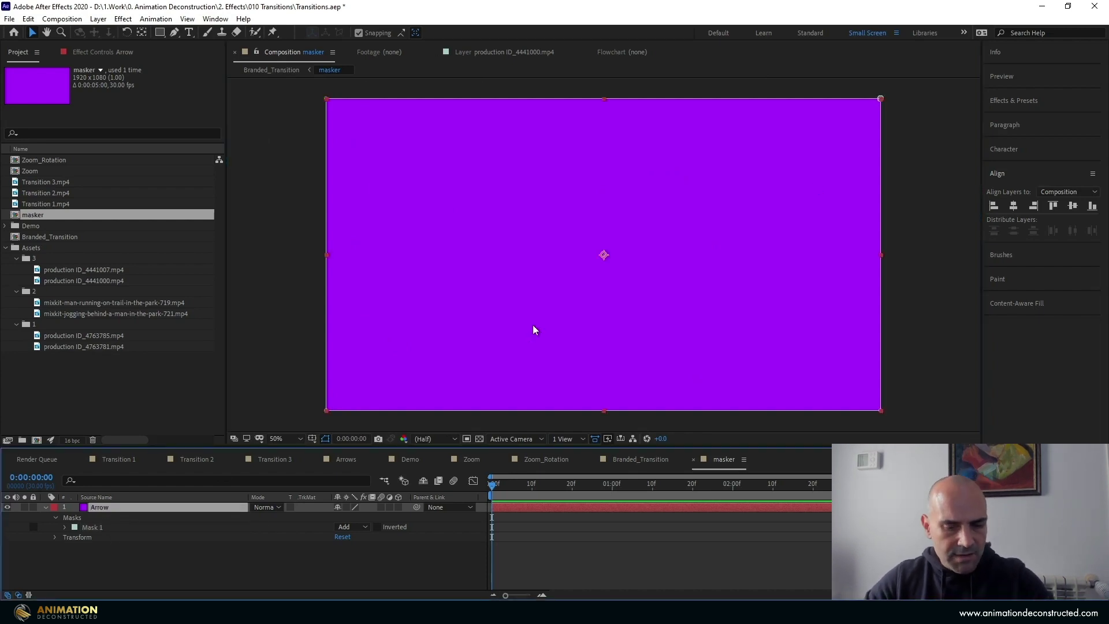
# Show rulers and drag horizontal and vertical guides crossing at the frame centre
pyautogui.hotkey('ctrl', 'r')
pyautogui.moveTo(667, 84); pyautogui.dragTo(658, 259)
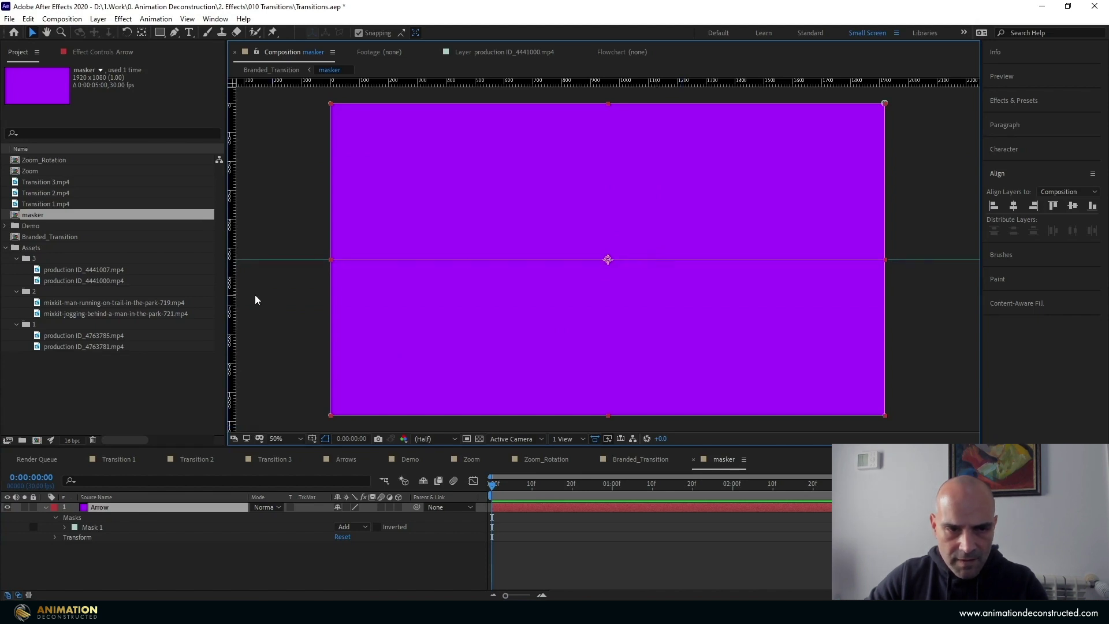
pyautogui.moveTo(231, 304); pyautogui.dragTo(608, 338)
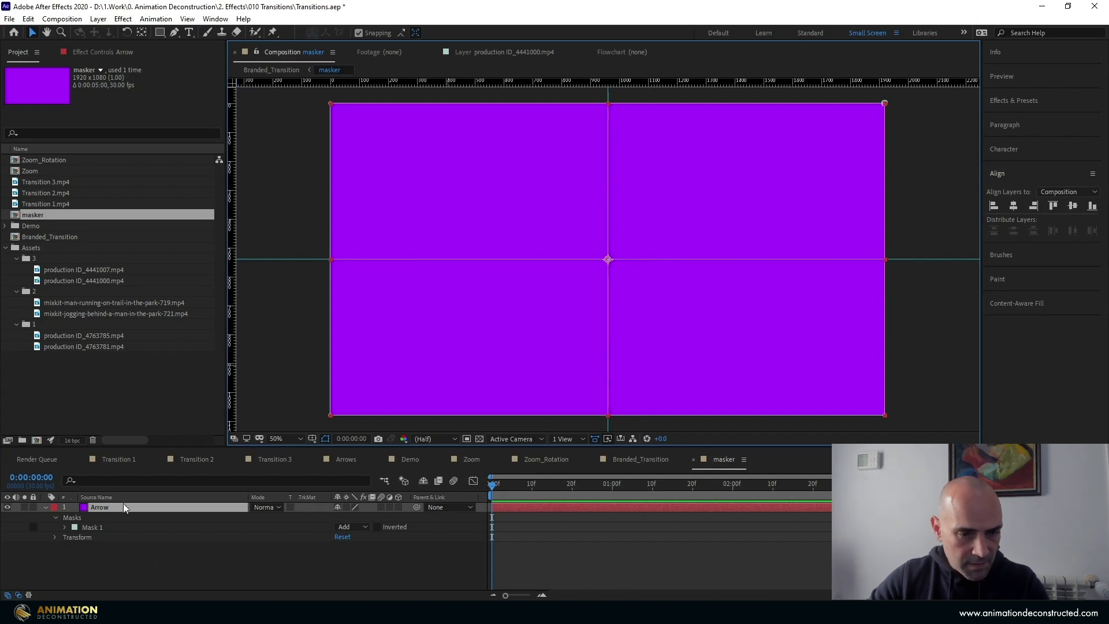
pyautogui.click(99, 527)
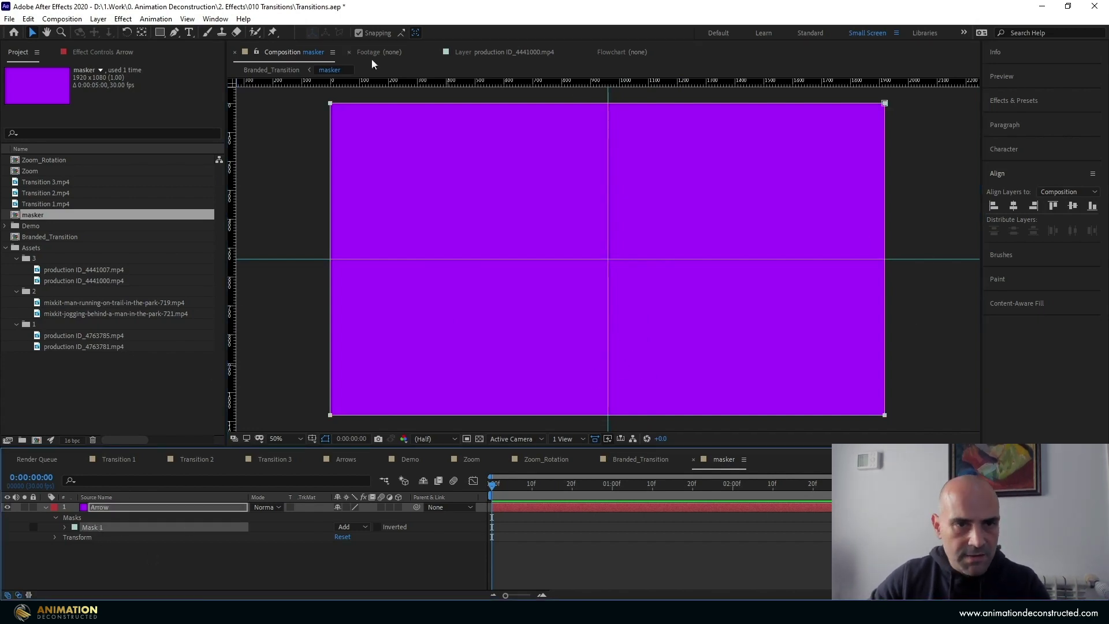
# Add a vertex midway down Mask 1's right edge and pull the right corners inward into an arrow tip
pyautogui.click(175, 32)
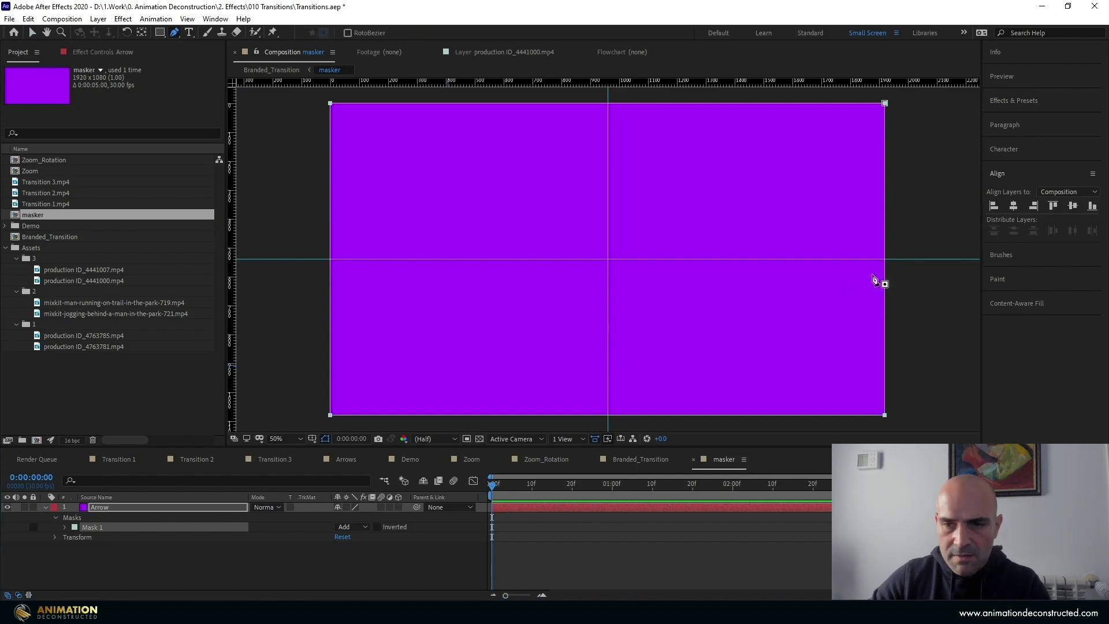
pyautogui.click(886, 259)
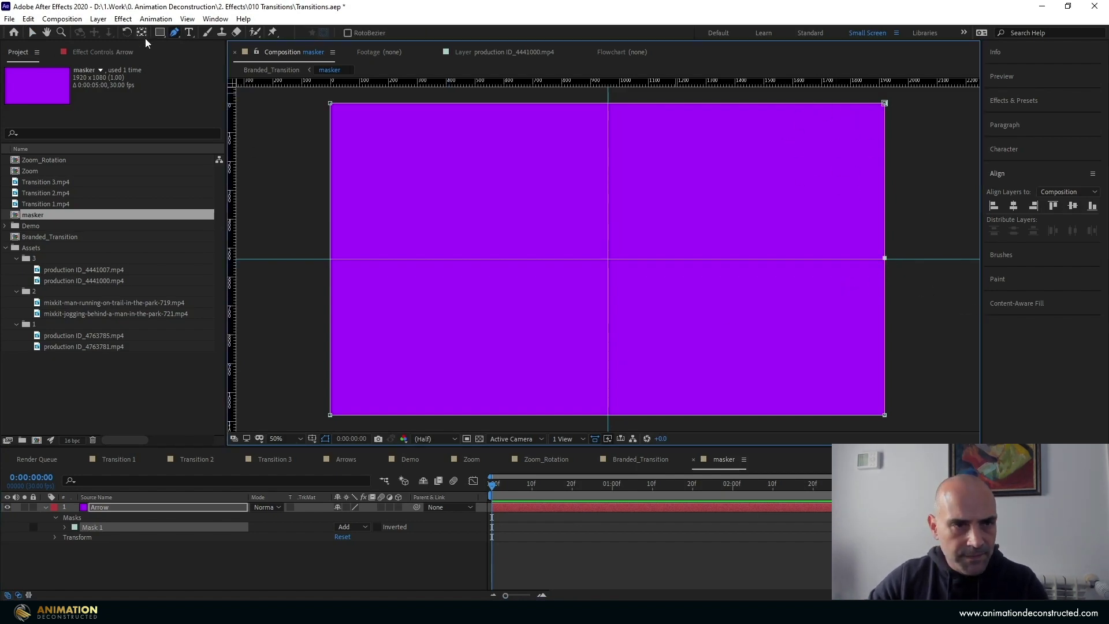
pyautogui.moveTo(174, 32); pyautogui.dragTo(214, 69)
pyautogui.press('v')
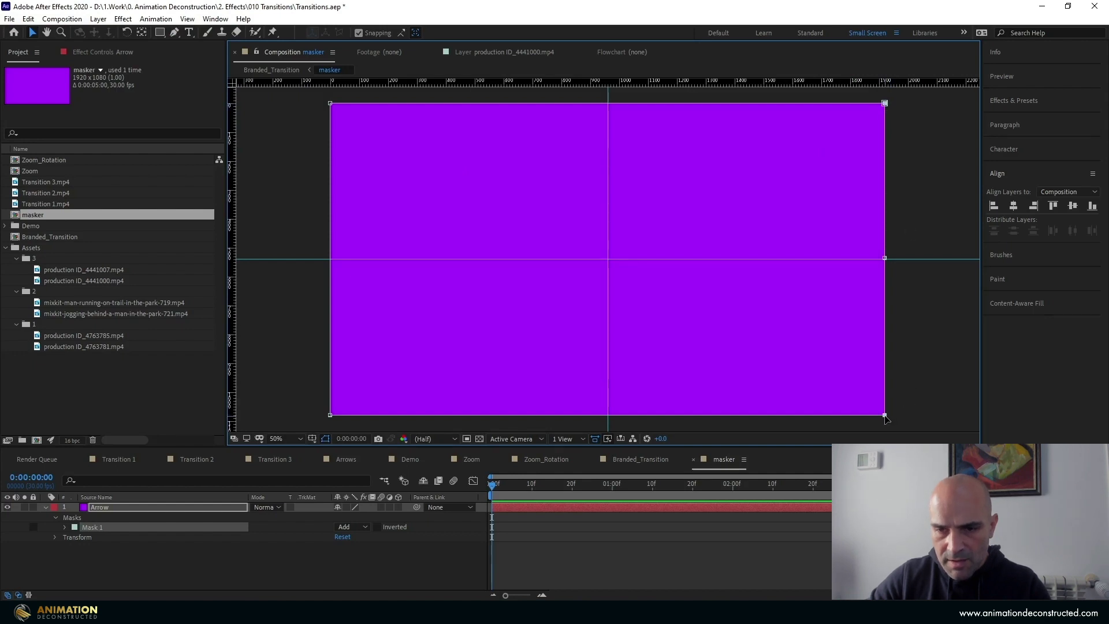
pyautogui.moveTo(884, 415); pyautogui.dragTo(847, 415)
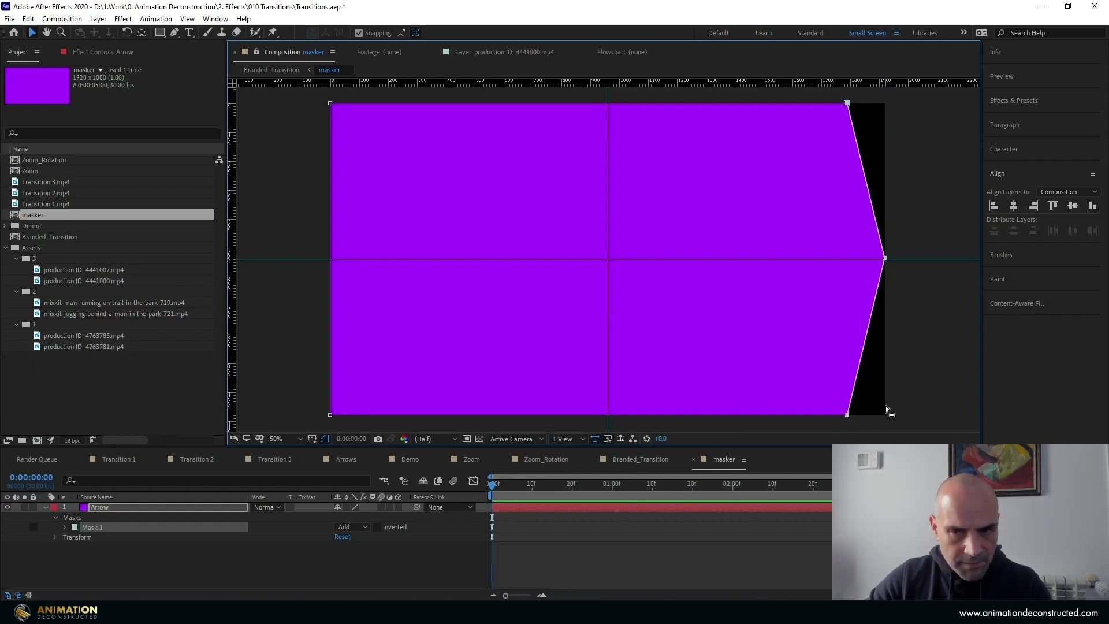
pyautogui.click(128, 506)
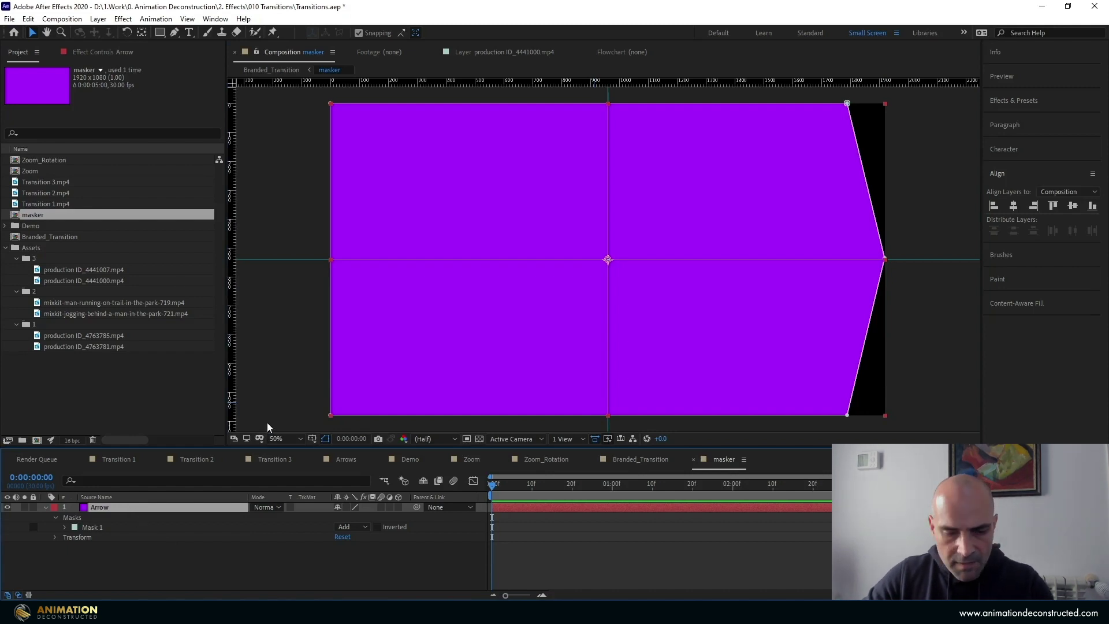
# Keyframe the Arrow's Position from about -6 at 0:00 to 1102, 540 at 1:20
pyautogui.press('p')
pyautogui.click(74, 517)
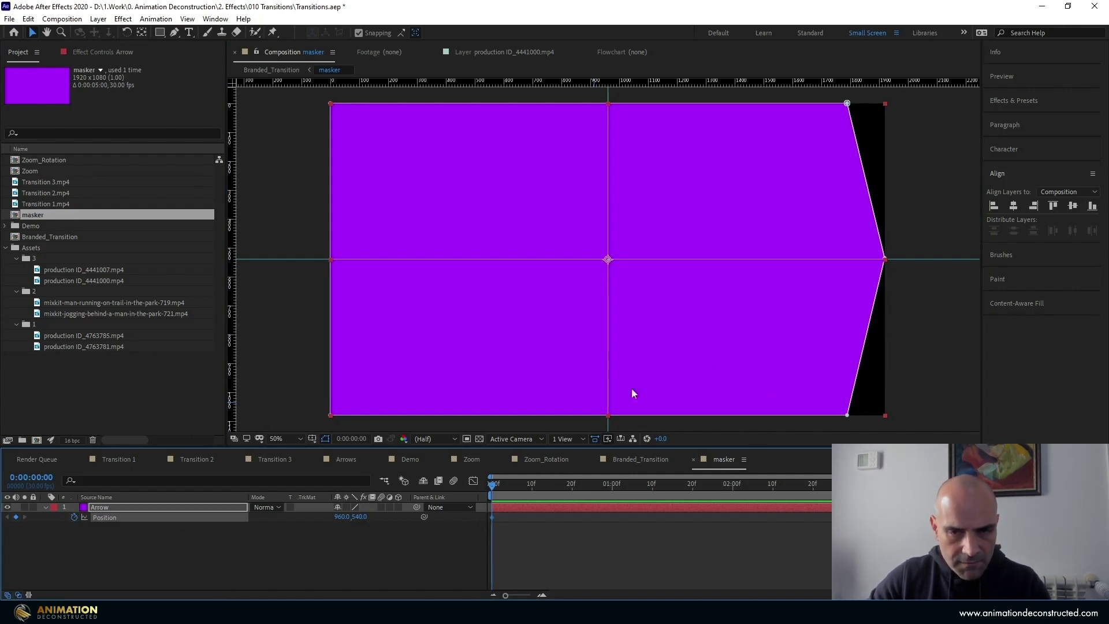
pyautogui.moveTo(760, 232); pyautogui.dragTo(482, 247)
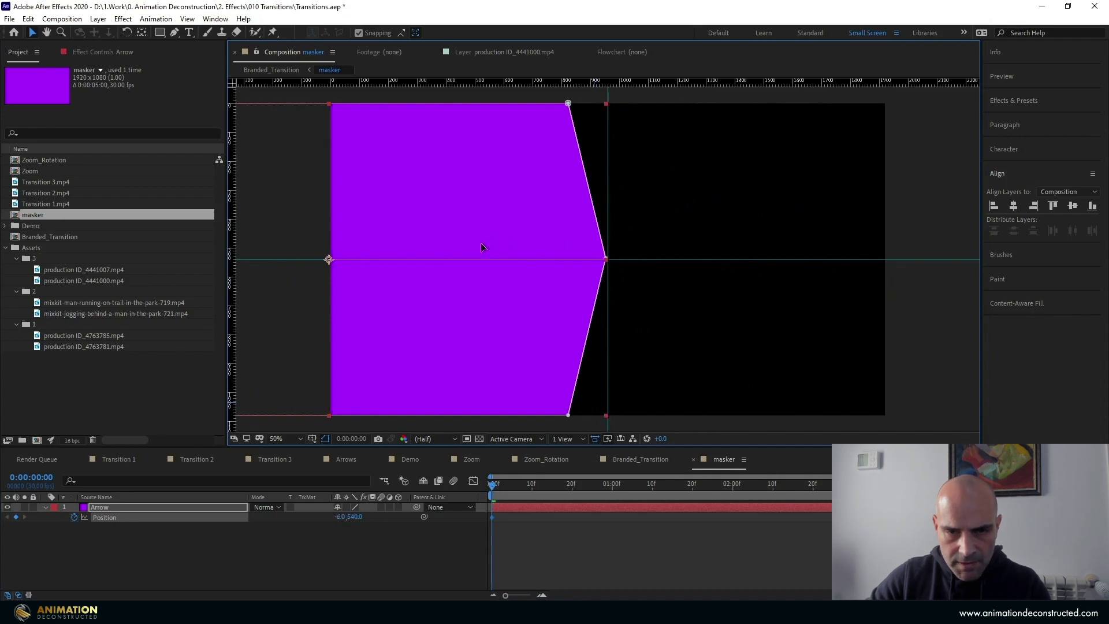
pyautogui.click(691, 490)
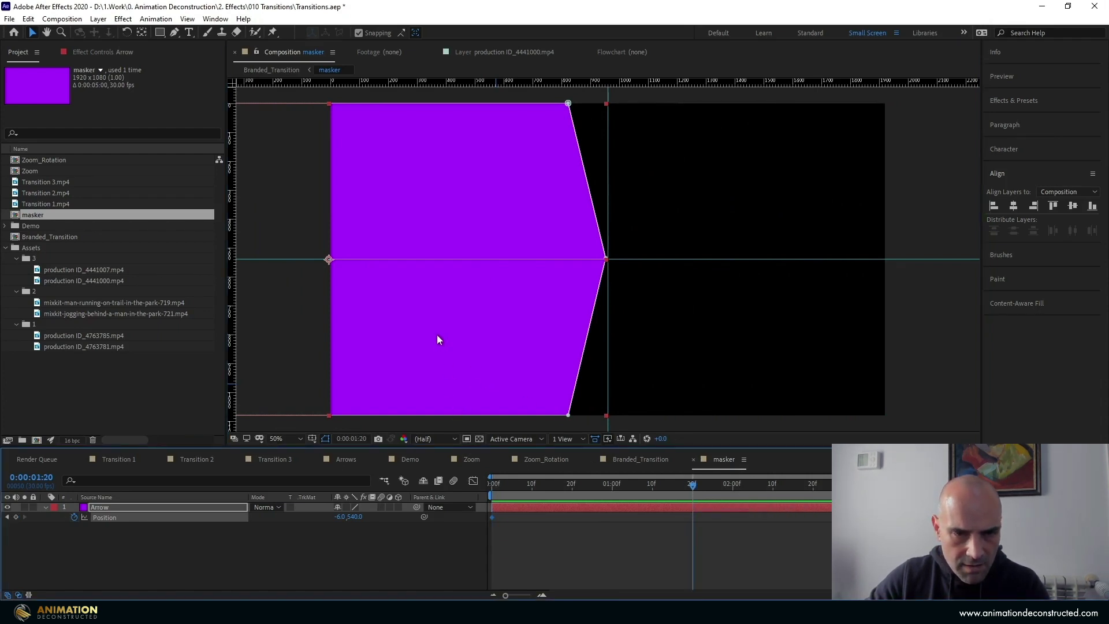
pyautogui.moveTo(438, 339); pyautogui.dragTo(758, 352)
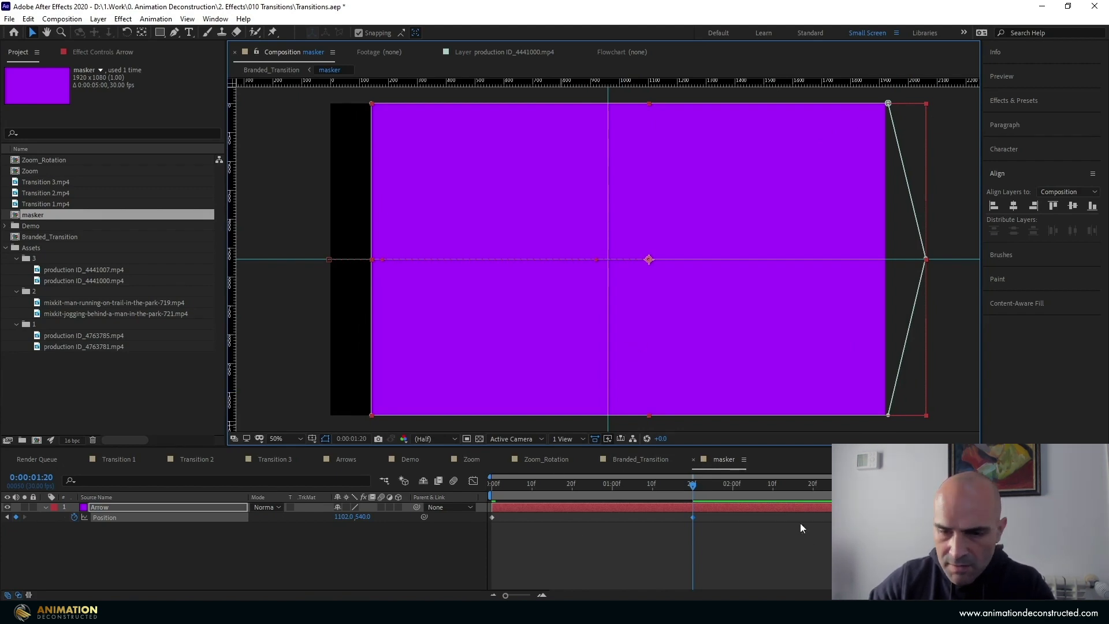
pyautogui.moveTo(780, 537); pyautogui.dragTo(479, 512)
# Apply Easy Ease to both Position keyframes and reshape the speed graph's influence handles
pyautogui.press('F9')
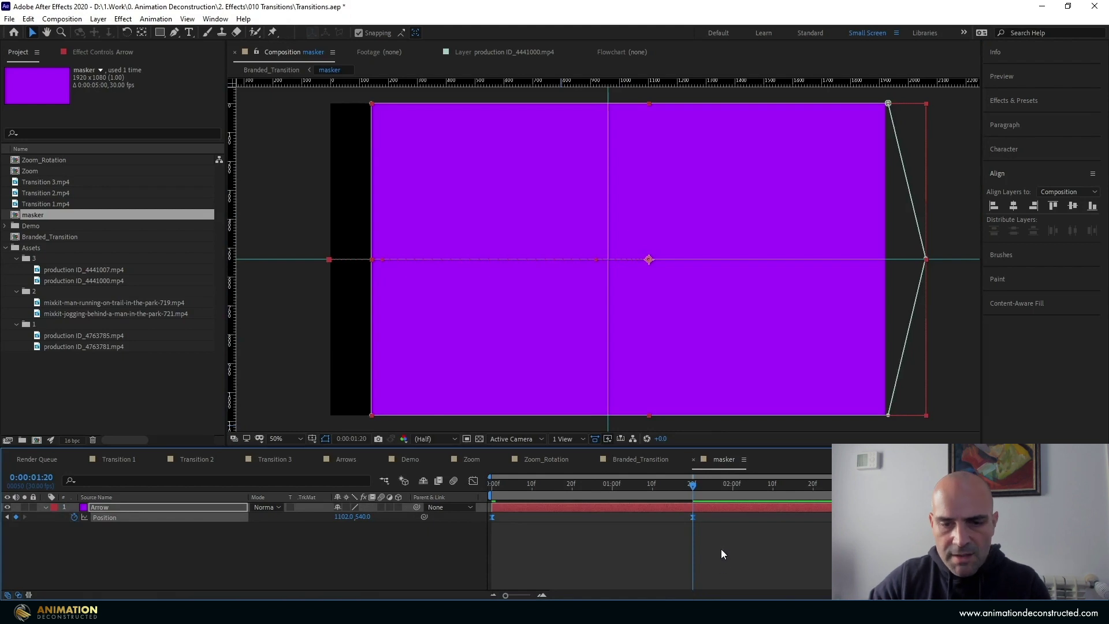
pyautogui.click(473, 481)
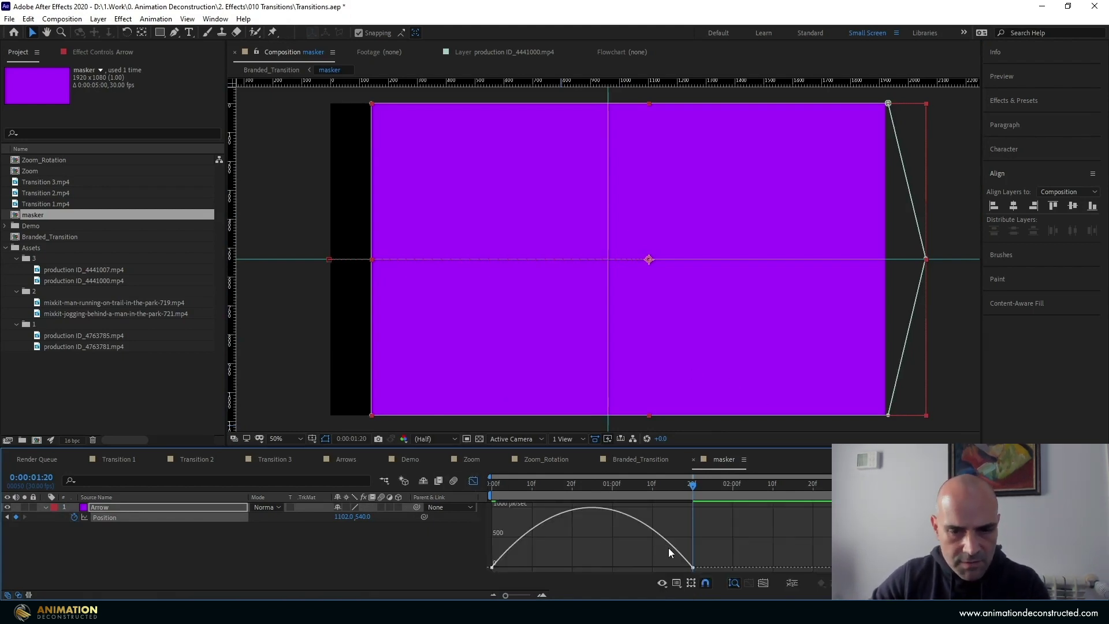
pyautogui.click(694, 568)
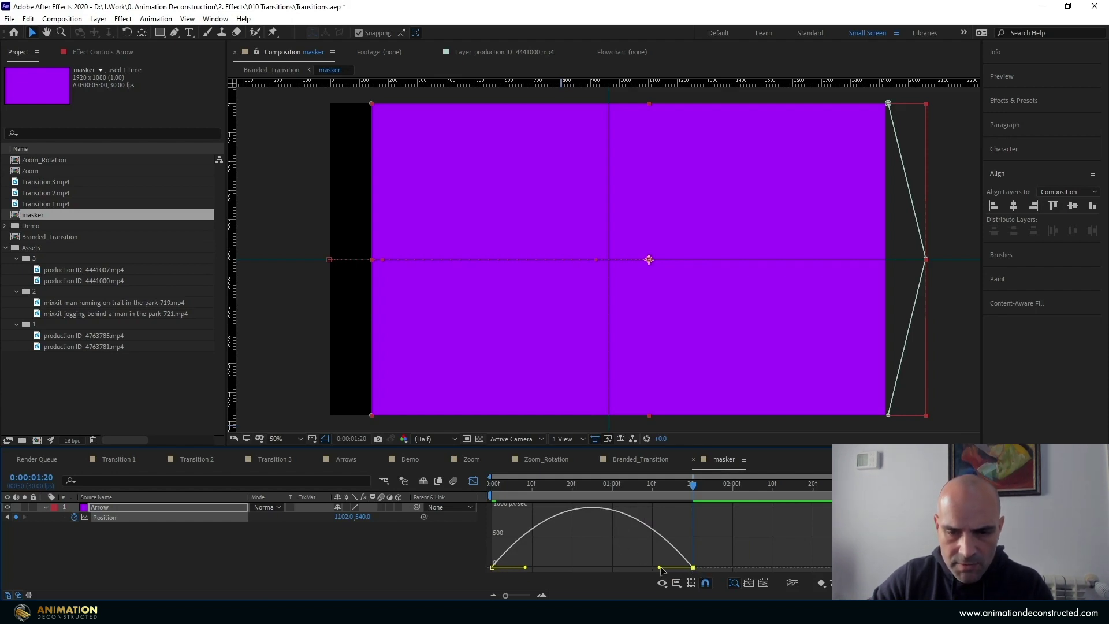
pyautogui.moveTo(661, 567); pyautogui.dragTo(592, 569)
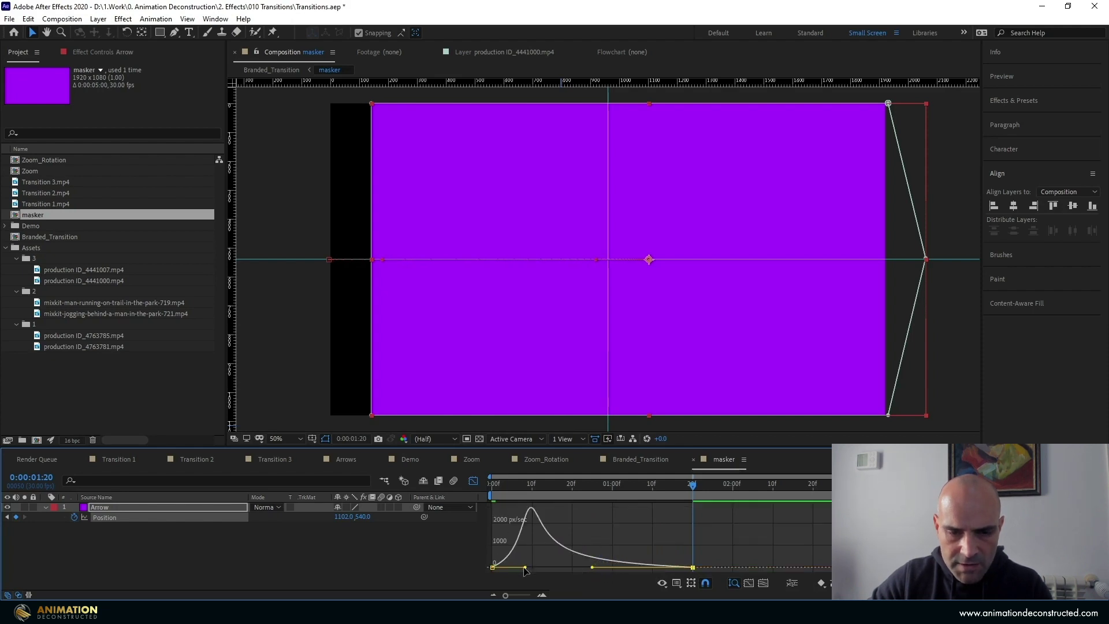
pyautogui.moveTo(526, 569); pyautogui.dragTo(525, 568)
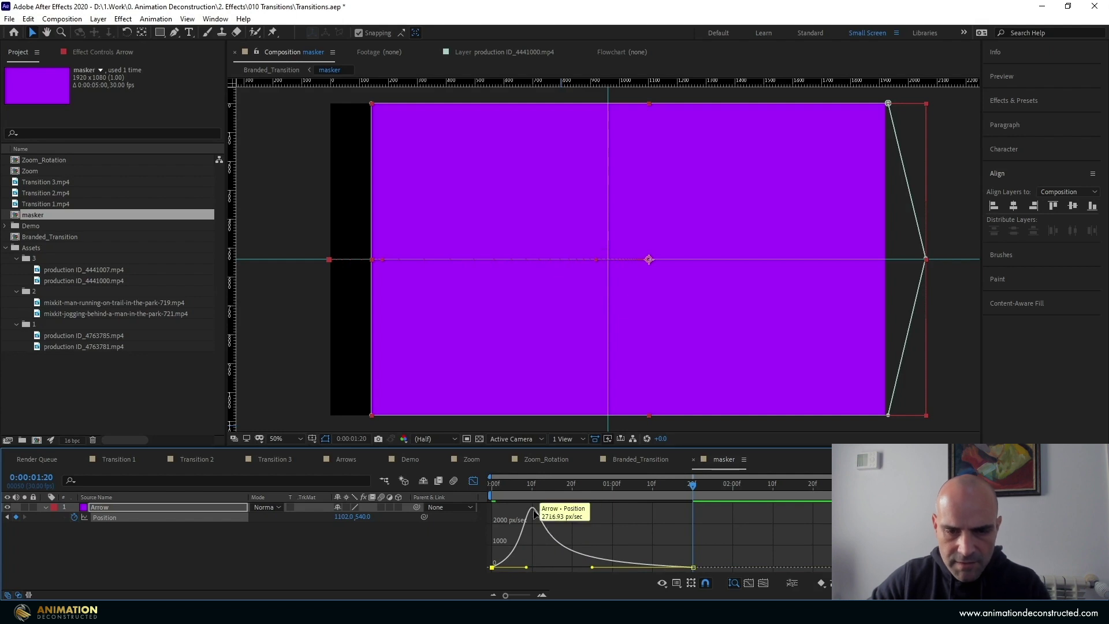
pyautogui.click(471, 484)
# Preview the arrow animation and rename the Arrow layer to Arrow_Right
pyautogui.press('Home')
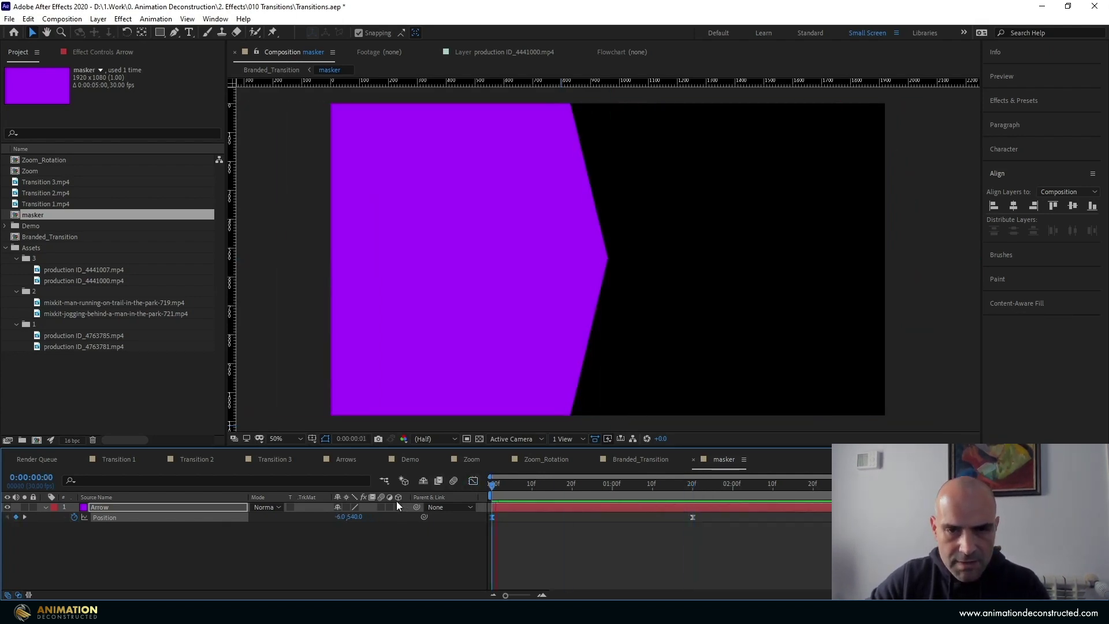
pyautogui.press('space')
pyautogui.press('space')
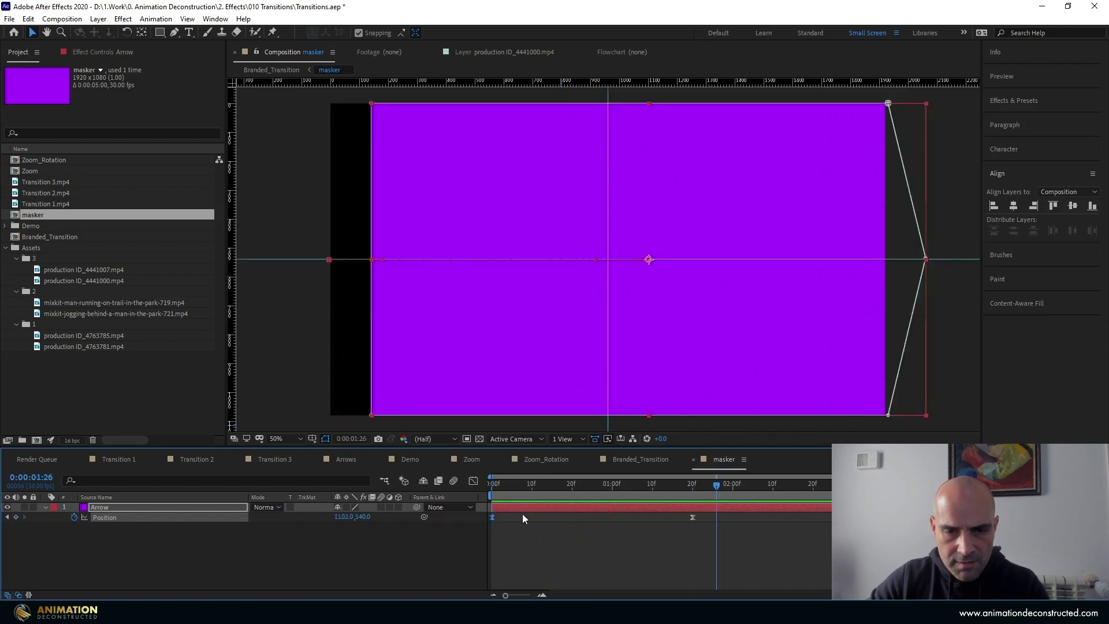
pyautogui.press('Home')
pyautogui.click(230, 535)
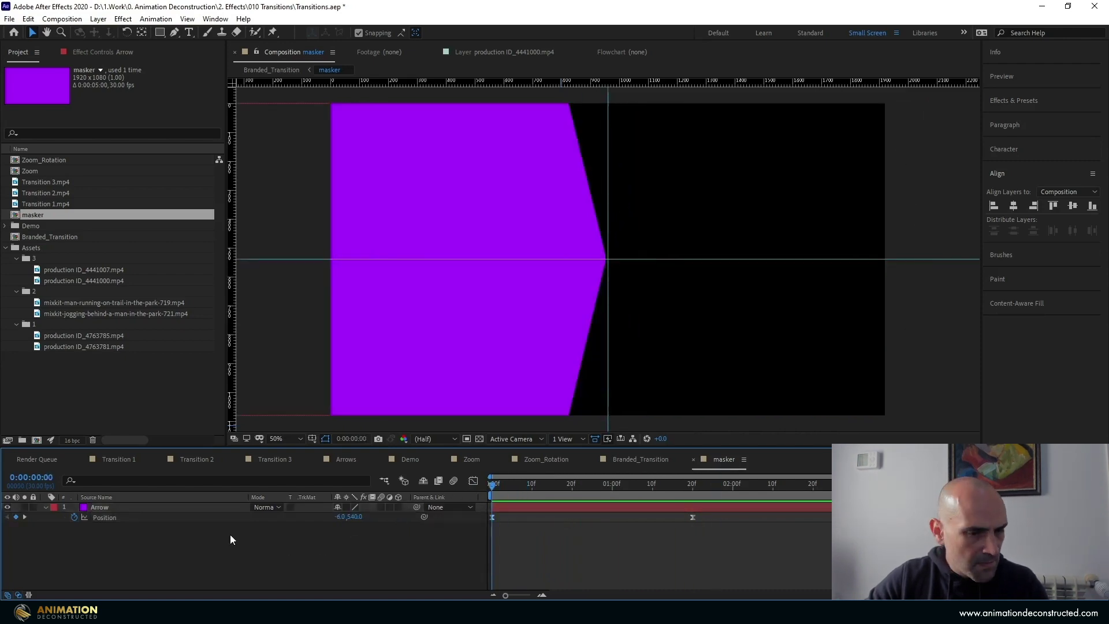
pyautogui.click(130, 505)
pyautogui.press('Return')
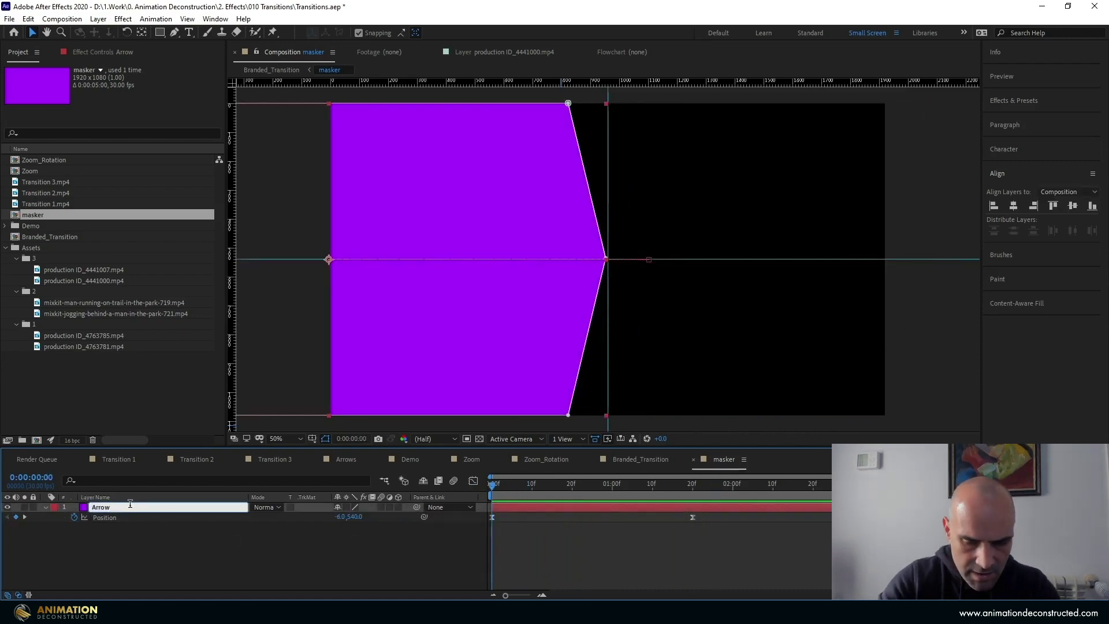
pyautogui.write('Right')
pyautogui.press('Return')
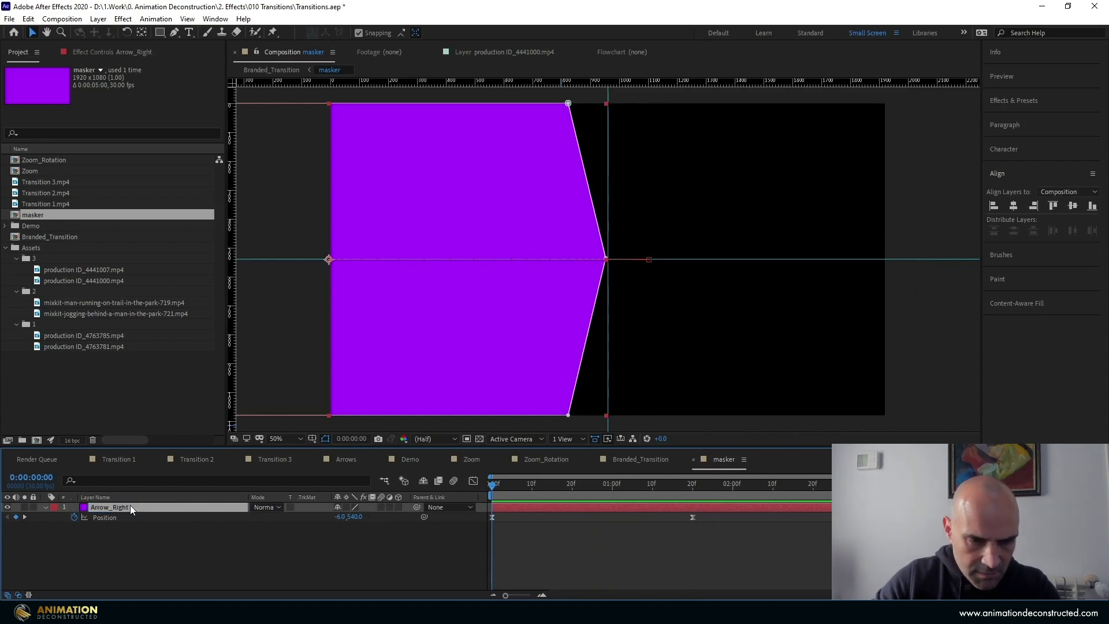
# Duplicate Arrow_Right and rename the copy Arrow_Left
pyautogui.hotkey('ctrl', 'd')
pyautogui.press('Return')
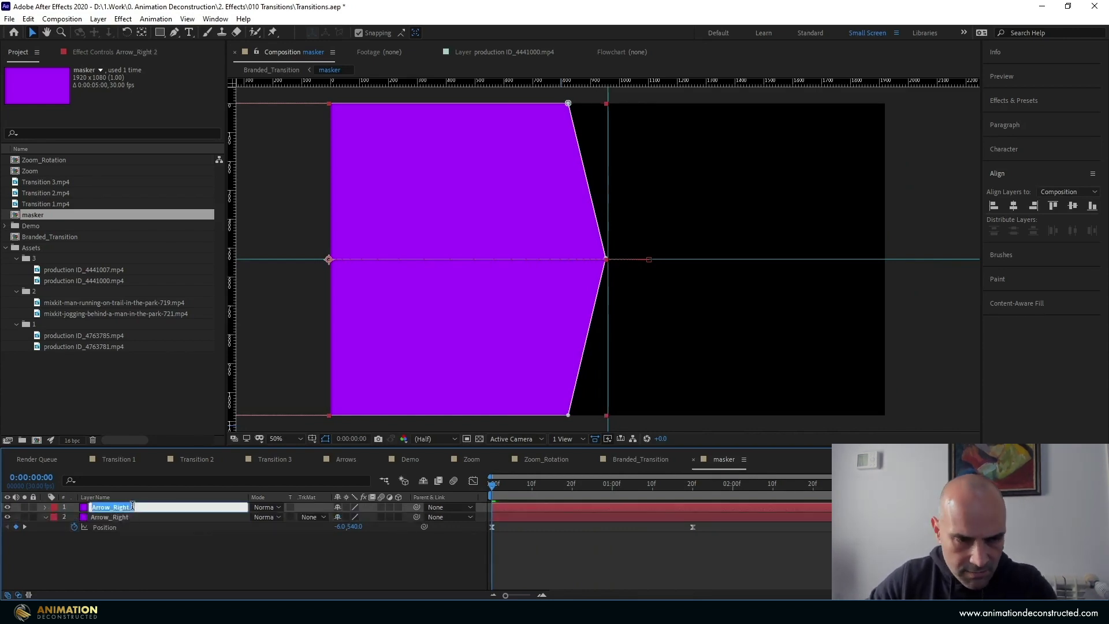
pyautogui.write('Arrow_Lef')
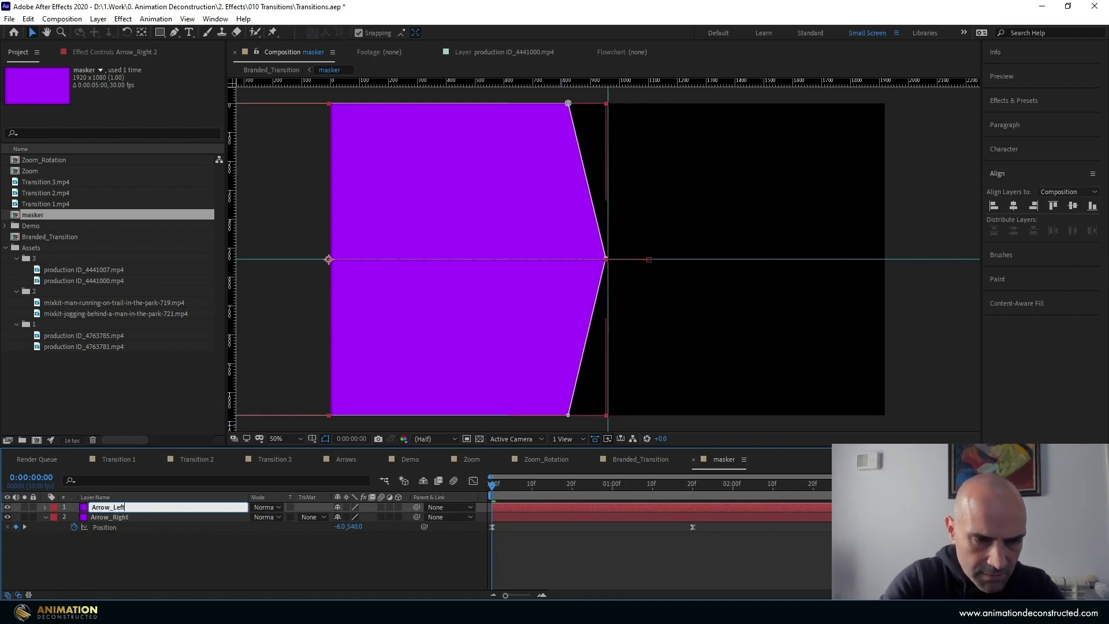
pyautogui.press('Return')
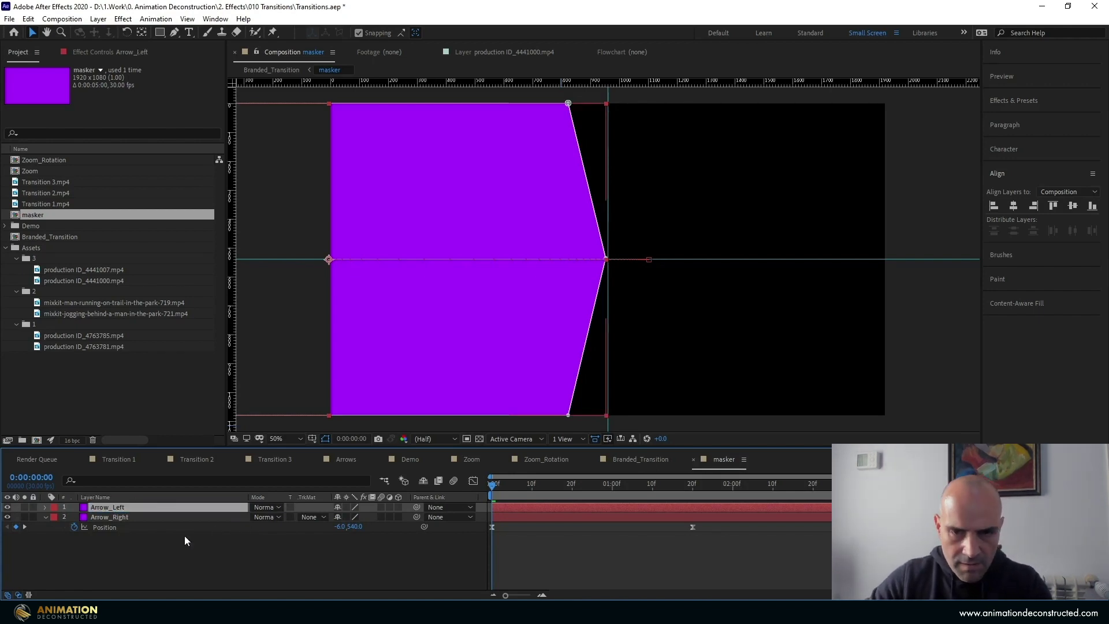
pyautogui.rightClick(165, 547)
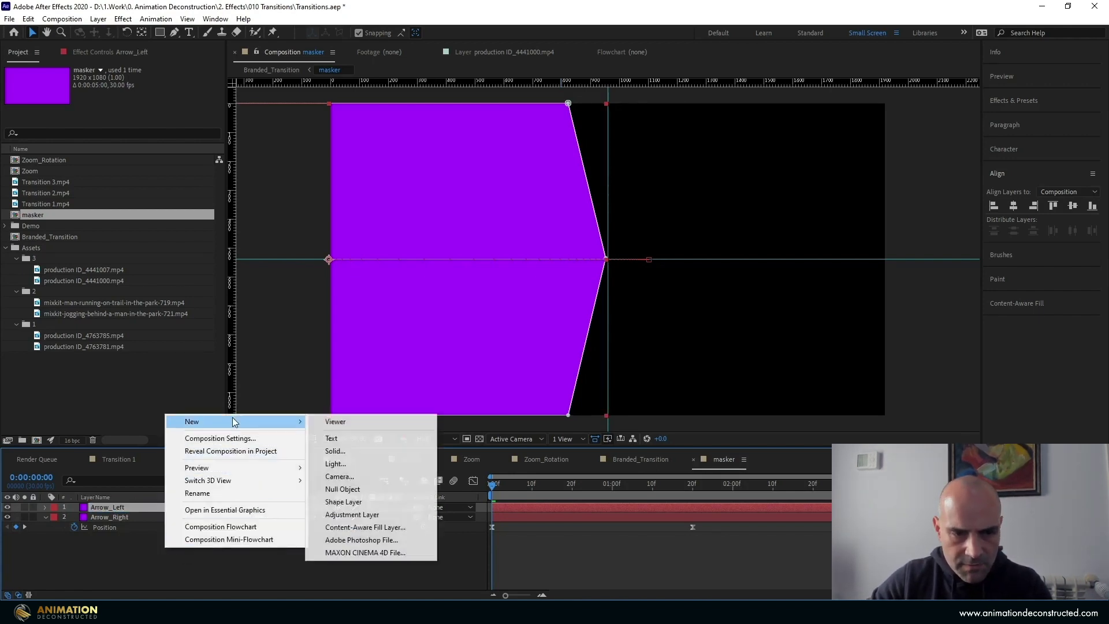
# Add a null object and parent Arrow_Left to Null 2
pyautogui.moveTo(236, 421)
pyautogui.click(374, 490)
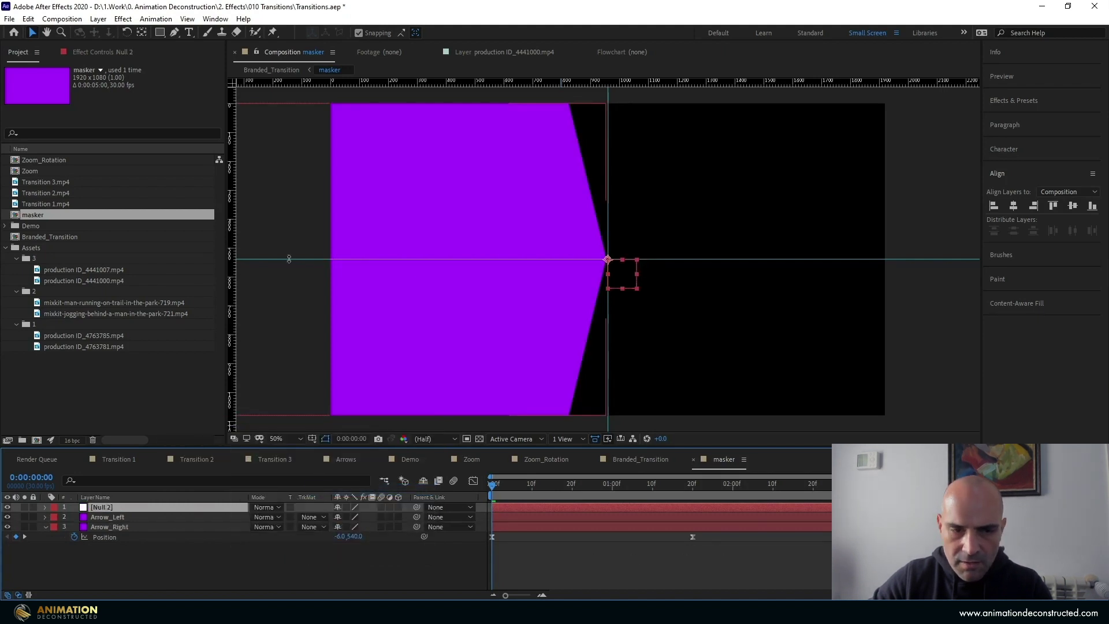
pyautogui.click(117, 514)
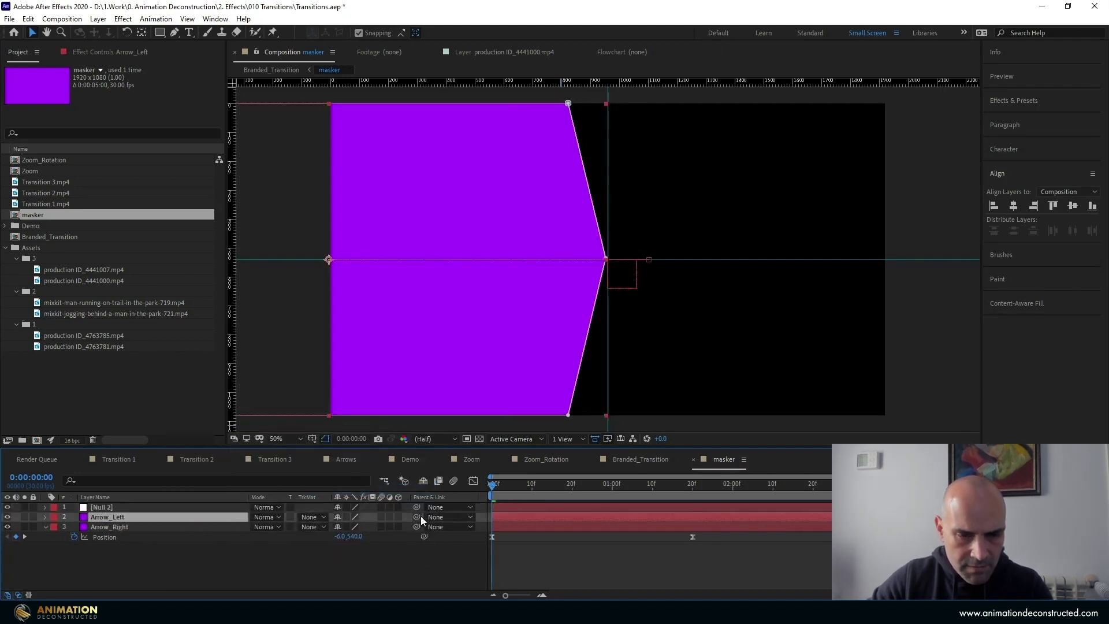
pyautogui.moveTo(417, 517); pyautogui.dragTo(116, 507)
# Flip Null 2 horizontally and preview the mirrored arrows
pyautogui.click(115, 506)
pyautogui.rightClick(116, 505)
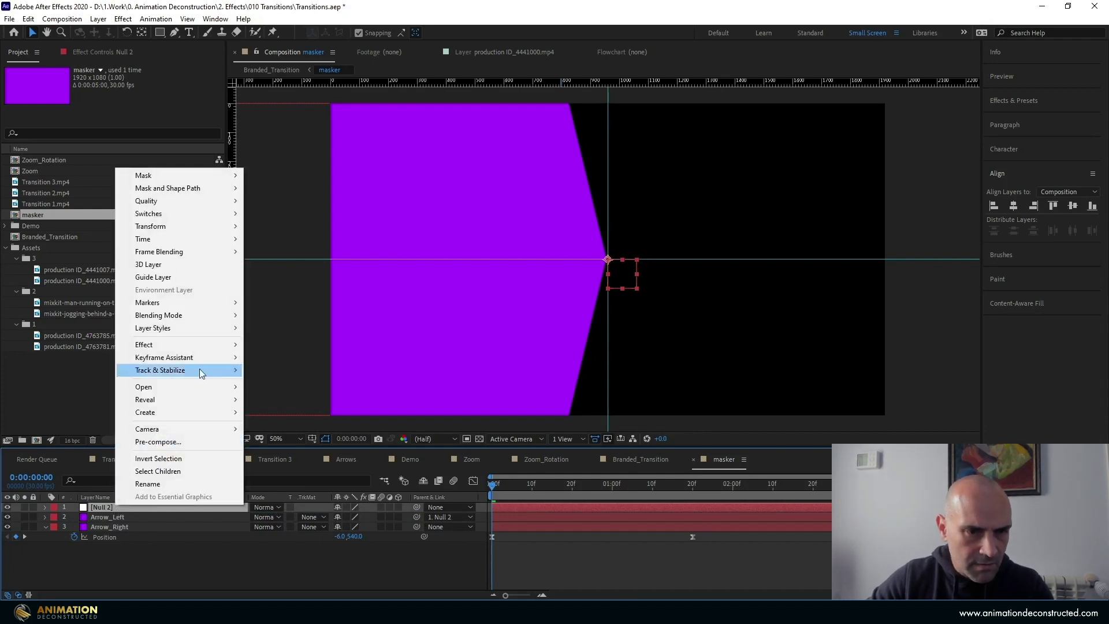
pyautogui.moveTo(185, 234)
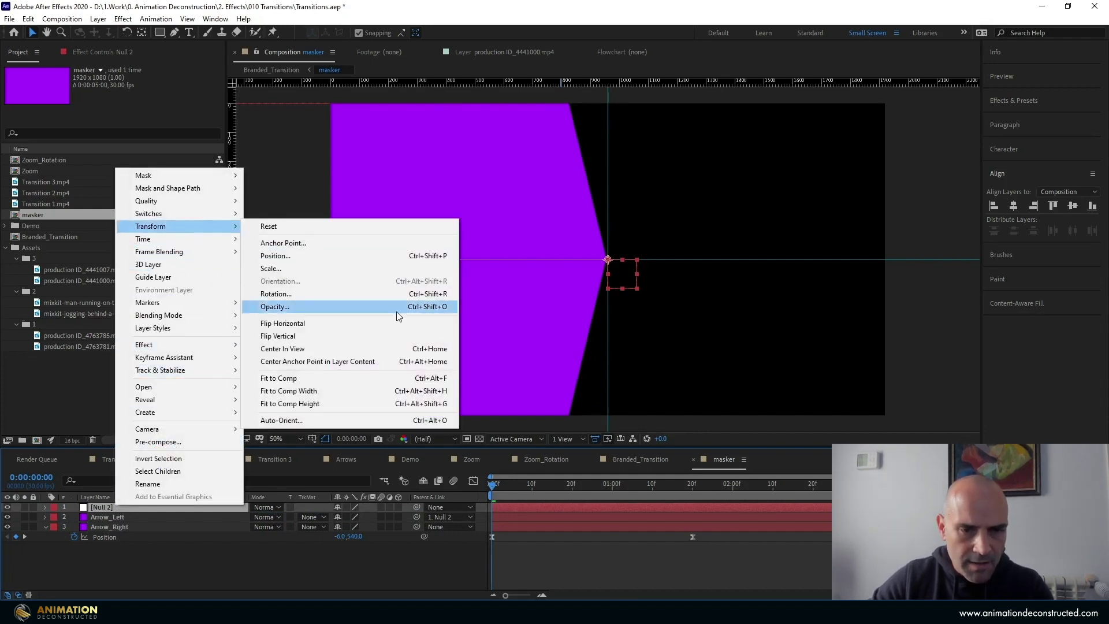
pyautogui.click(383, 324)
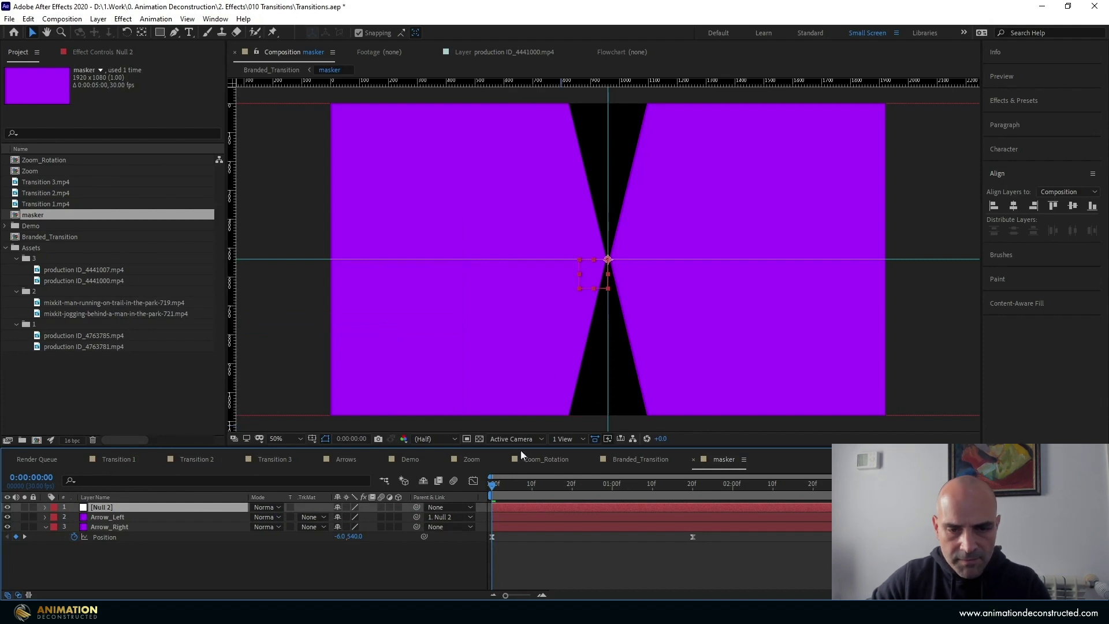
pyautogui.press('space')
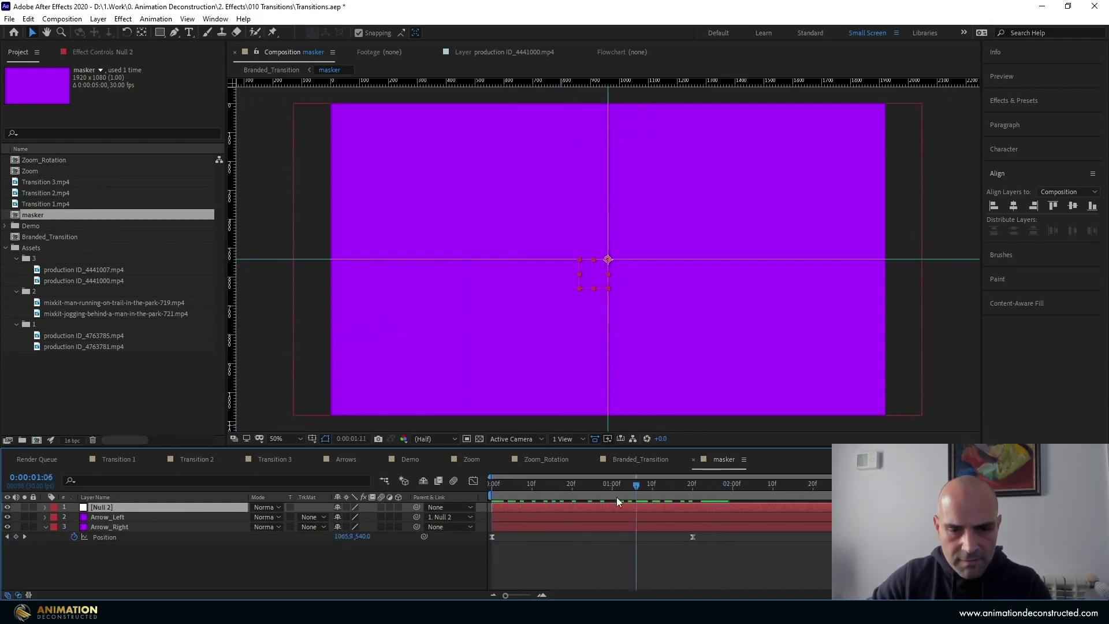
pyautogui.press('space')
pyautogui.click(199, 564)
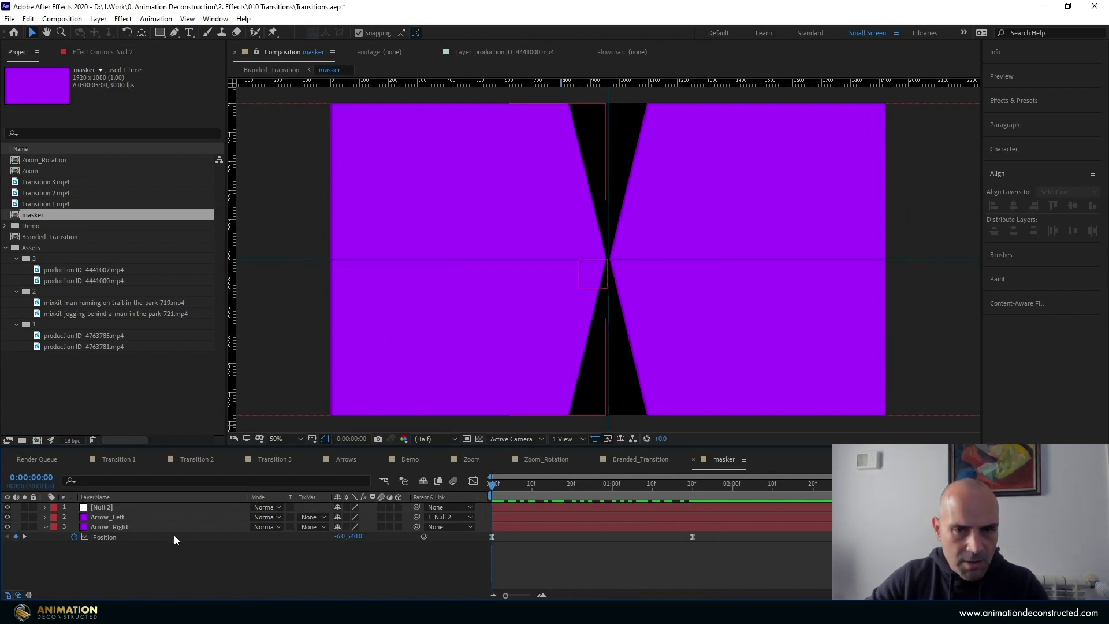
# Create a blue 960×1080 solid, entering the width as 1920/2
pyautogui.rightClick(152, 571)
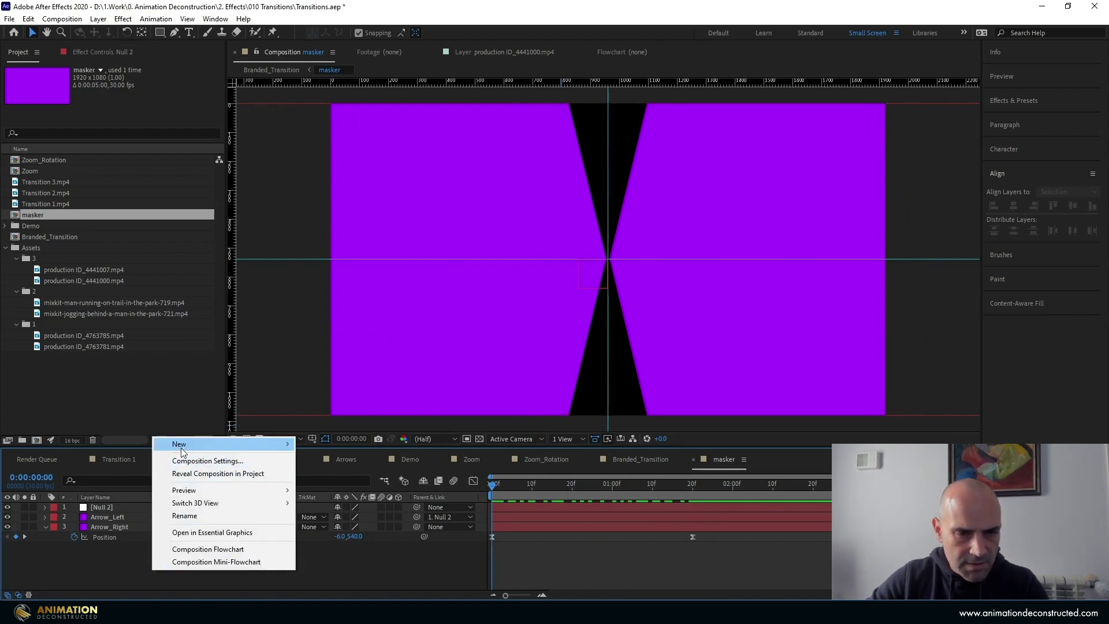
pyautogui.moveTo(182, 448)
pyautogui.click(334, 474)
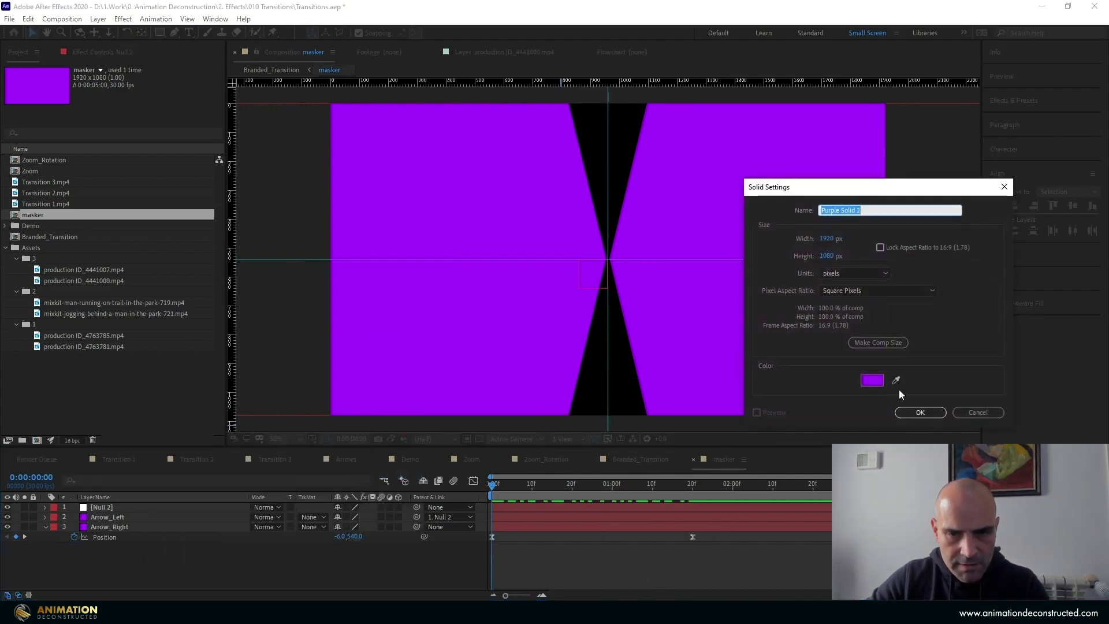
pyautogui.click(829, 239)
pyautogui.click(844, 234)
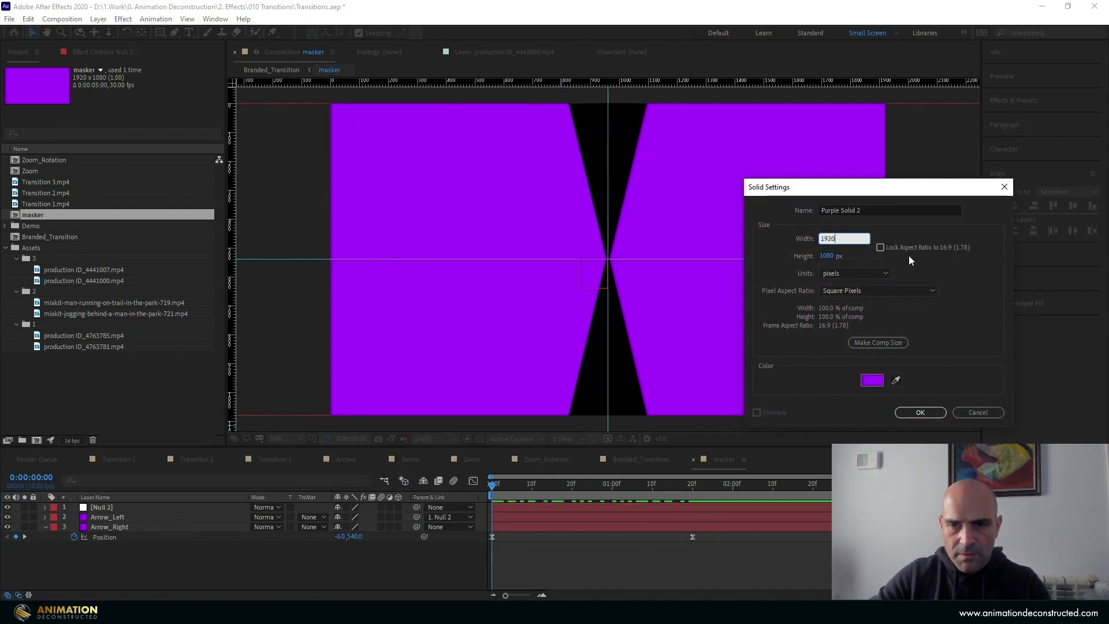
pyautogui.write('/2')
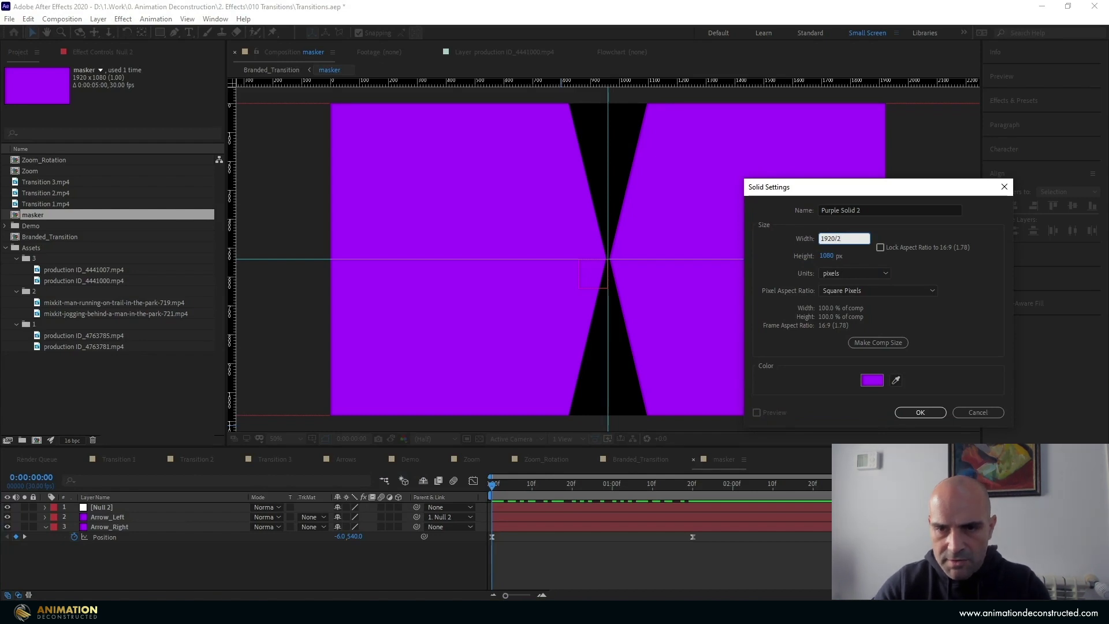
pyautogui.press('Tab')
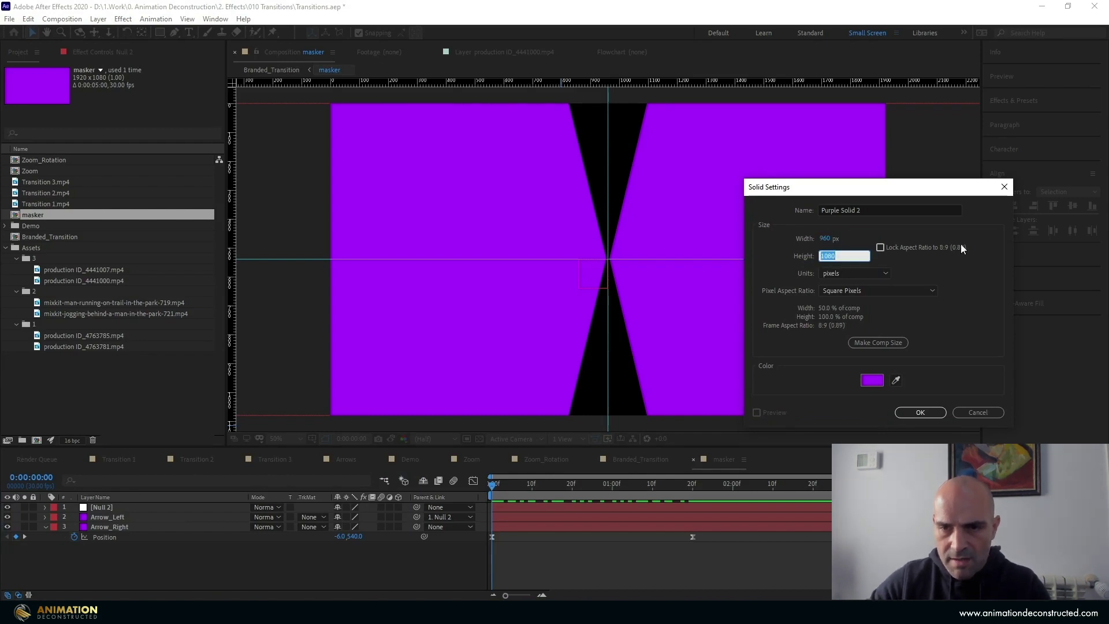
pyautogui.click(872, 379)
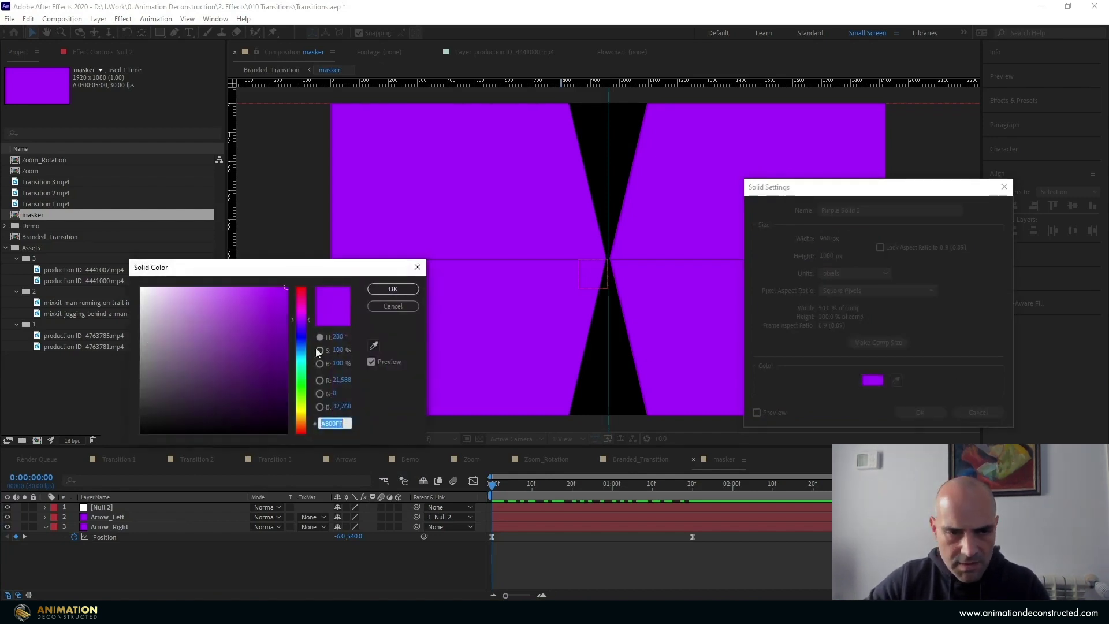
pyautogui.moveTo(300, 335); pyautogui.dragTo(300, 345)
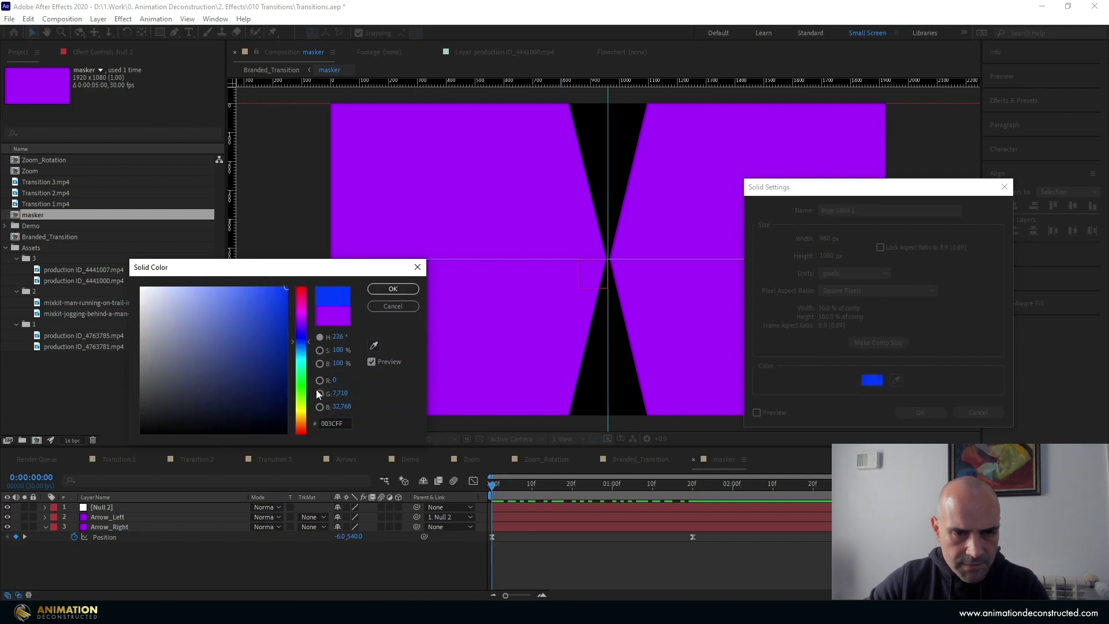
pyautogui.click(400, 288)
pyautogui.click(940, 411)
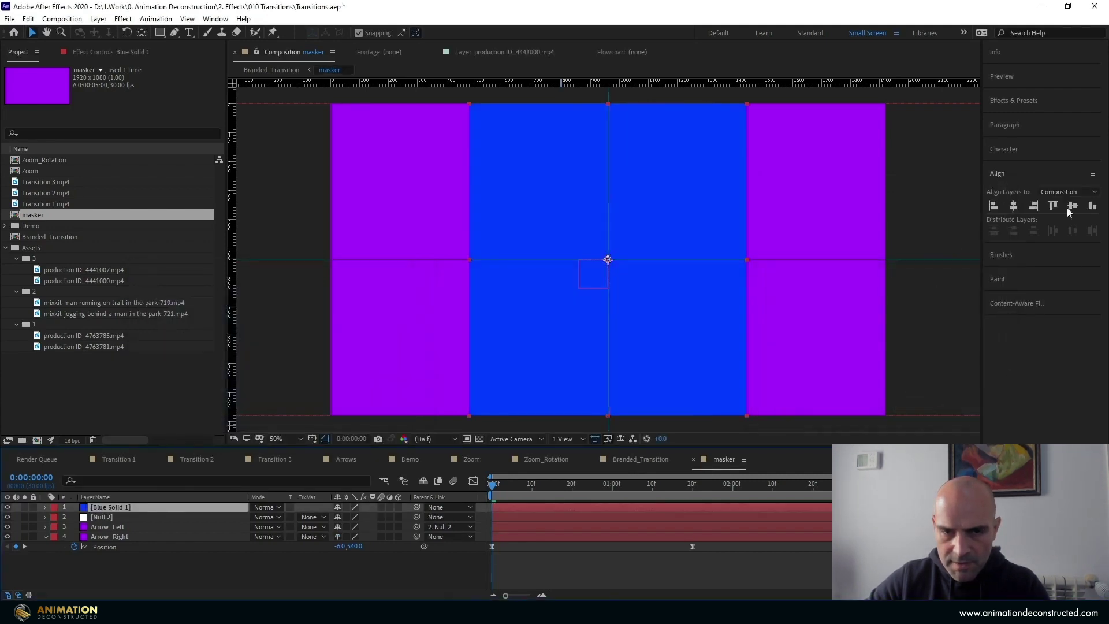
# Align the blue solid to the comp's right edge and place a duplicate under Arrow_Left
pyautogui.click(1033, 205)
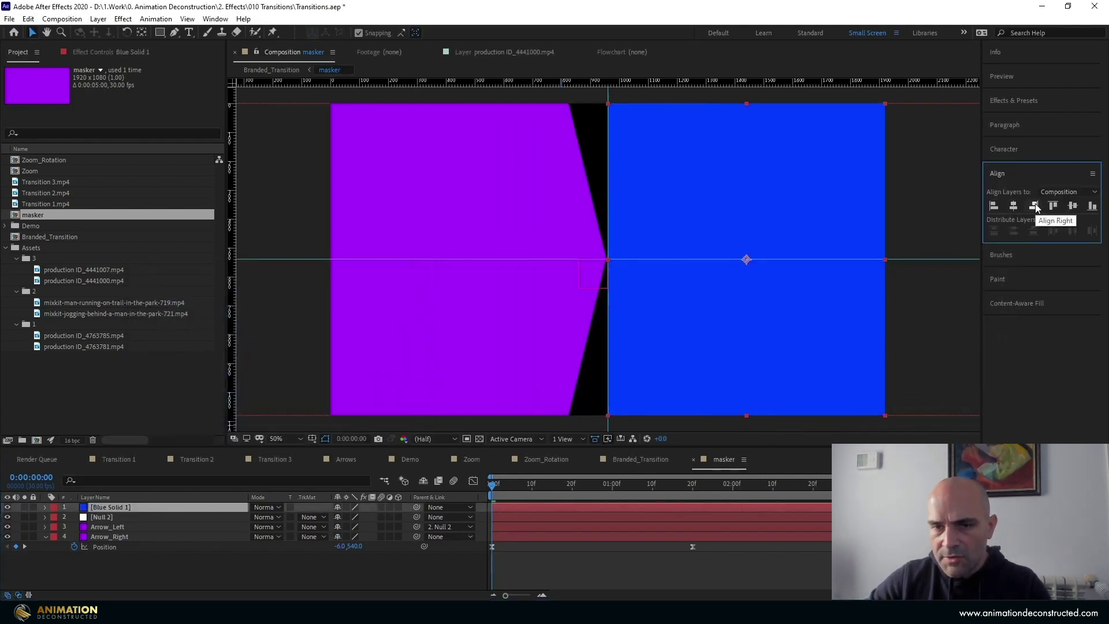
pyautogui.click(125, 510)
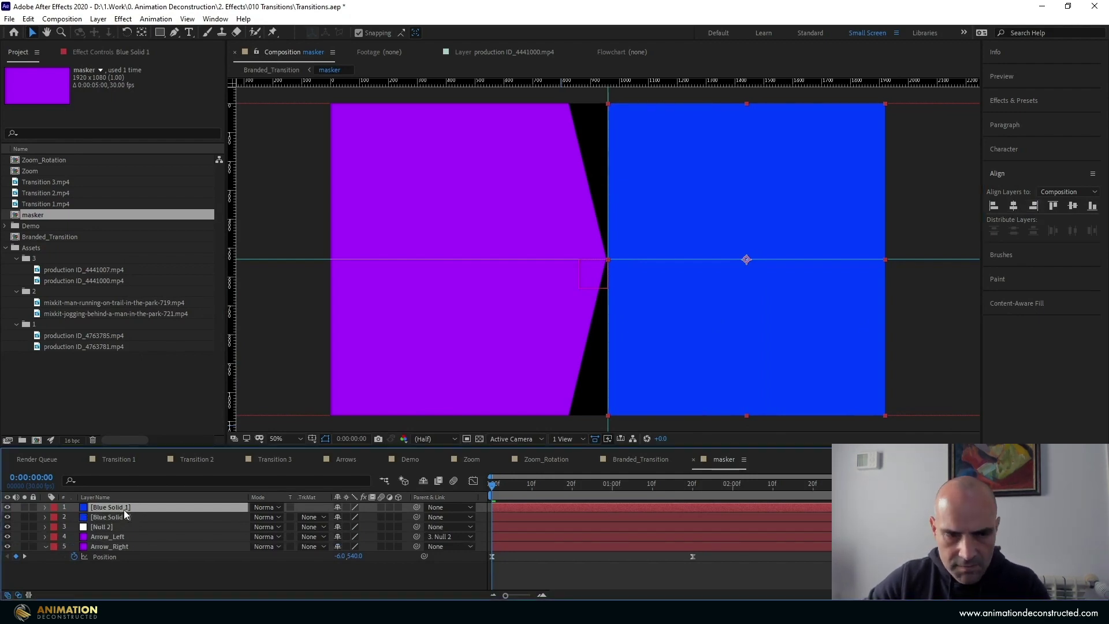
pyautogui.hotkey('ctrl', 'd')
pyautogui.doubleClick(120, 518)
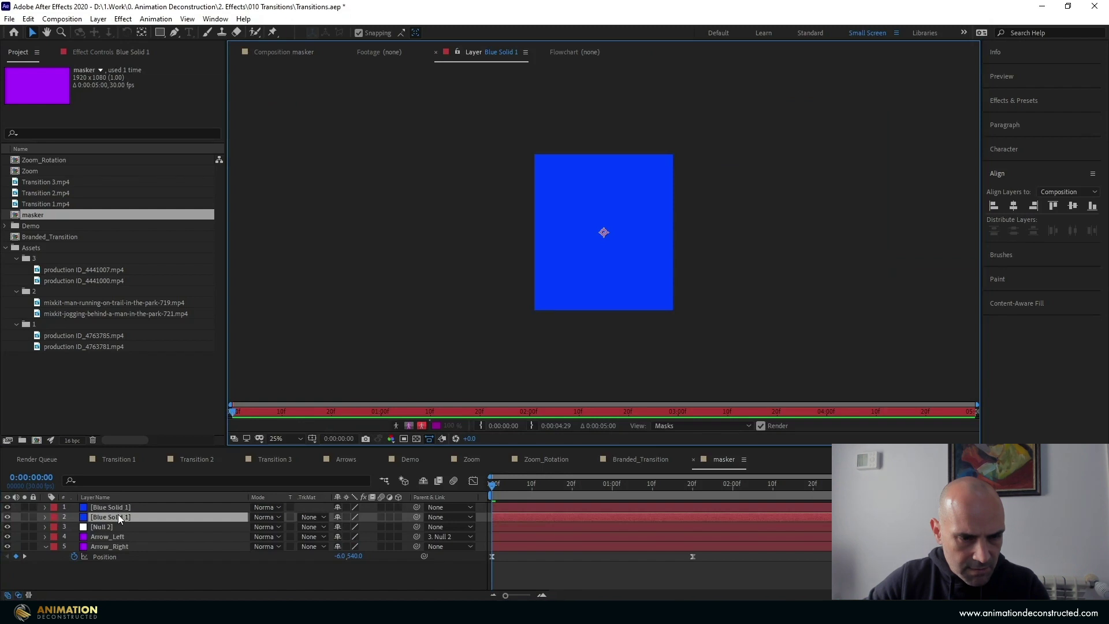
pyautogui.moveTo(117, 515); pyautogui.dragTo(119, 541)
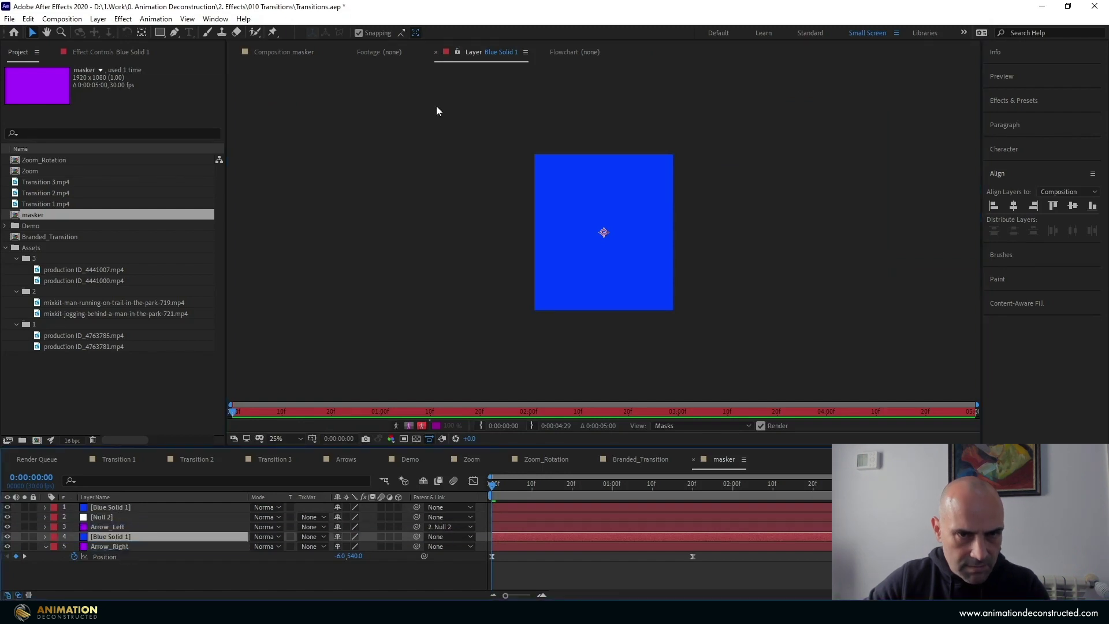
# Align the other blue solid to the left edge and move it under Null 2
pyautogui.click(276, 52)
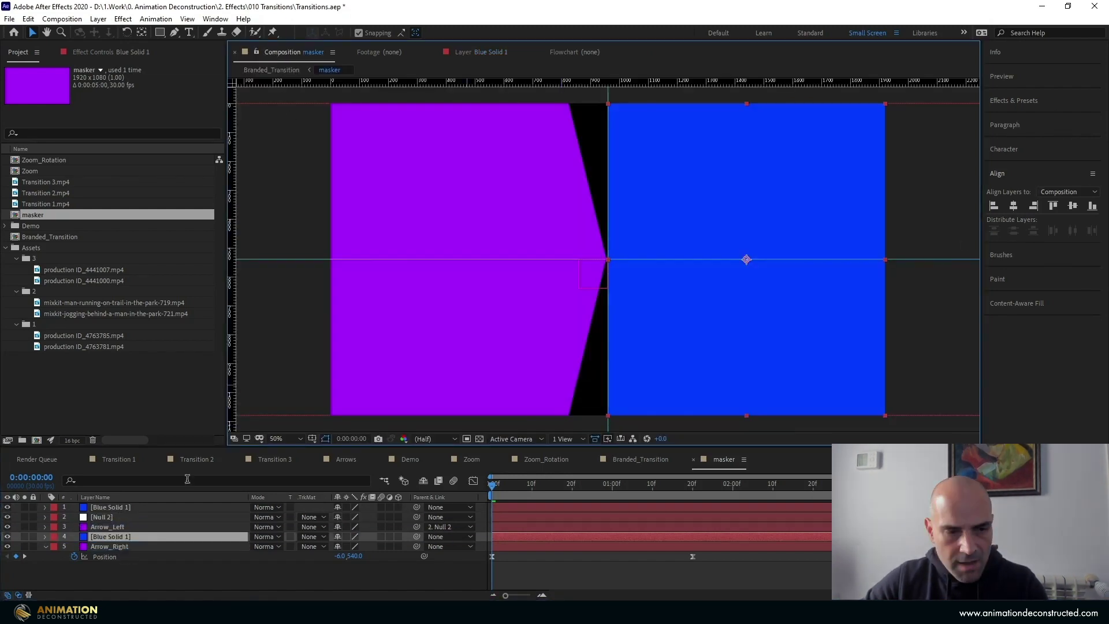
pyautogui.click(147, 508)
pyautogui.click(1001, 205)
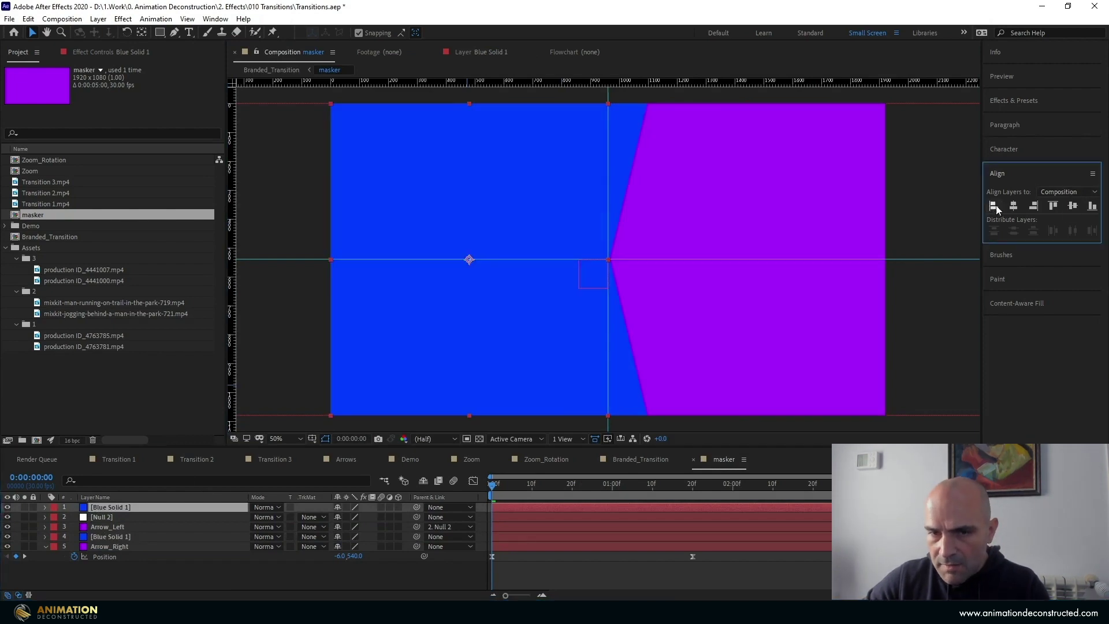
pyautogui.moveTo(118, 509); pyautogui.dragTo(120, 523)
# Set Arrow_Right and Arrow_Left track mattes to Alpha Matte and scrub to check the wipe
pyautogui.click(108, 546)
pyautogui.keyDown('ctrl'); pyautogui.click(109, 528); pyautogui.keyUp('ctrl')
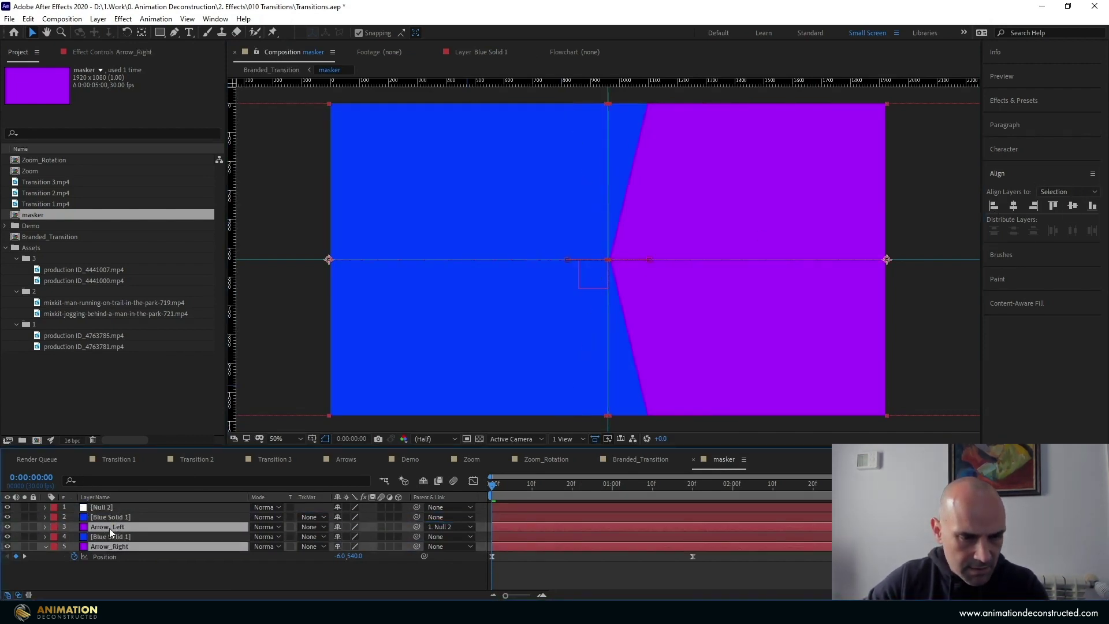
pyautogui.click(312, 527)
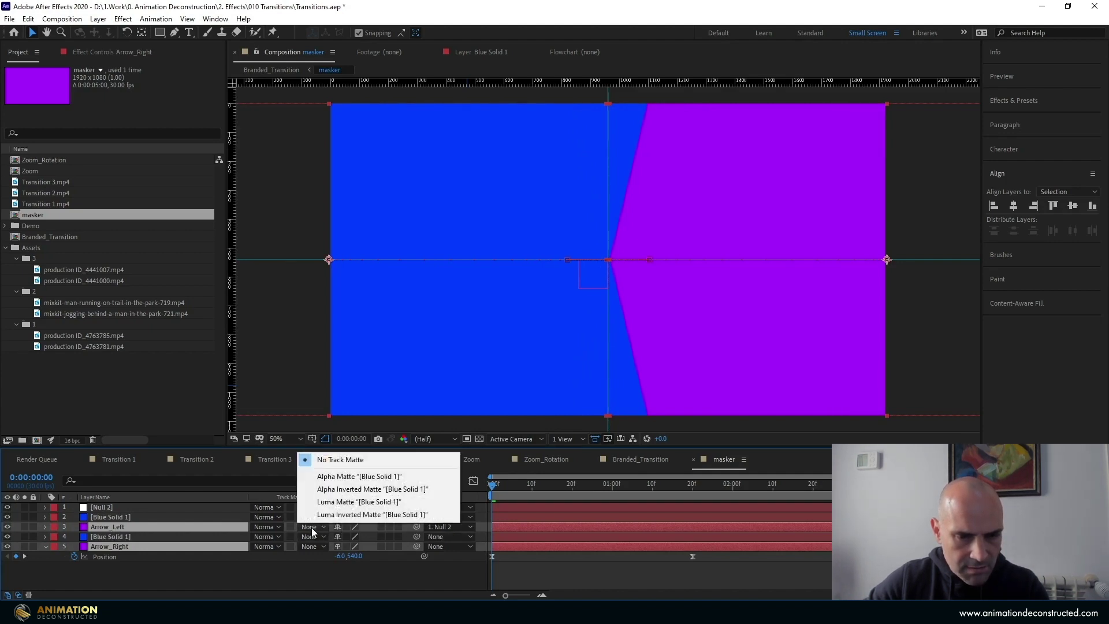
pyautogui.click(341, 476)
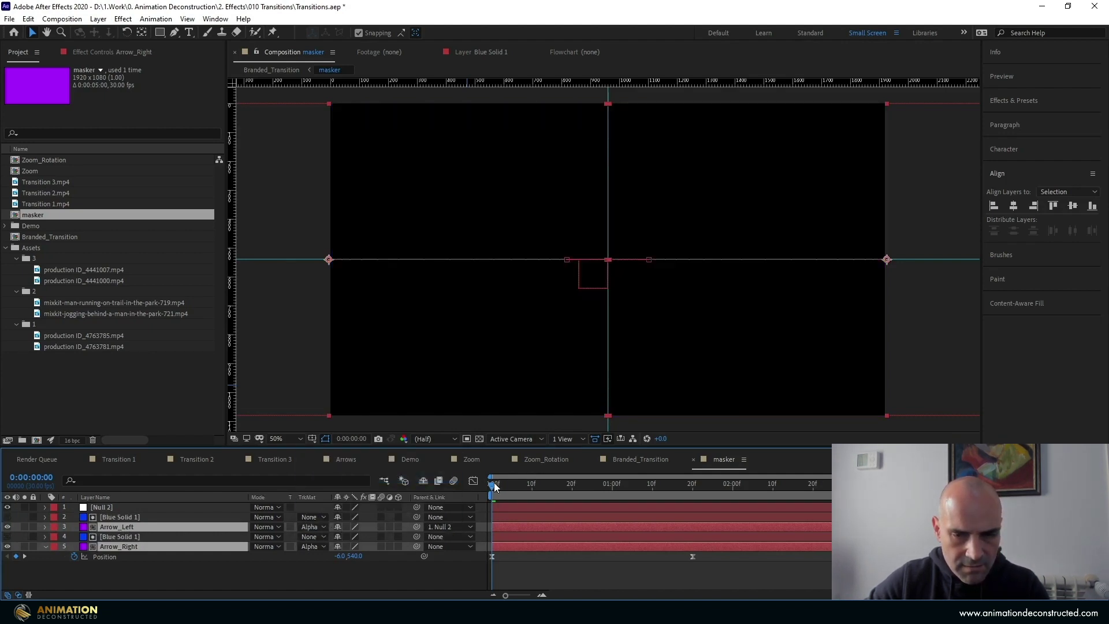
pyautogui.moveTo(494, 487); pyautogui.dragTo(677, 497)
# In Branded_Transition, move the second clip's and masker's in-points to 0:00:01:03
pyautogui.click(638, 460)
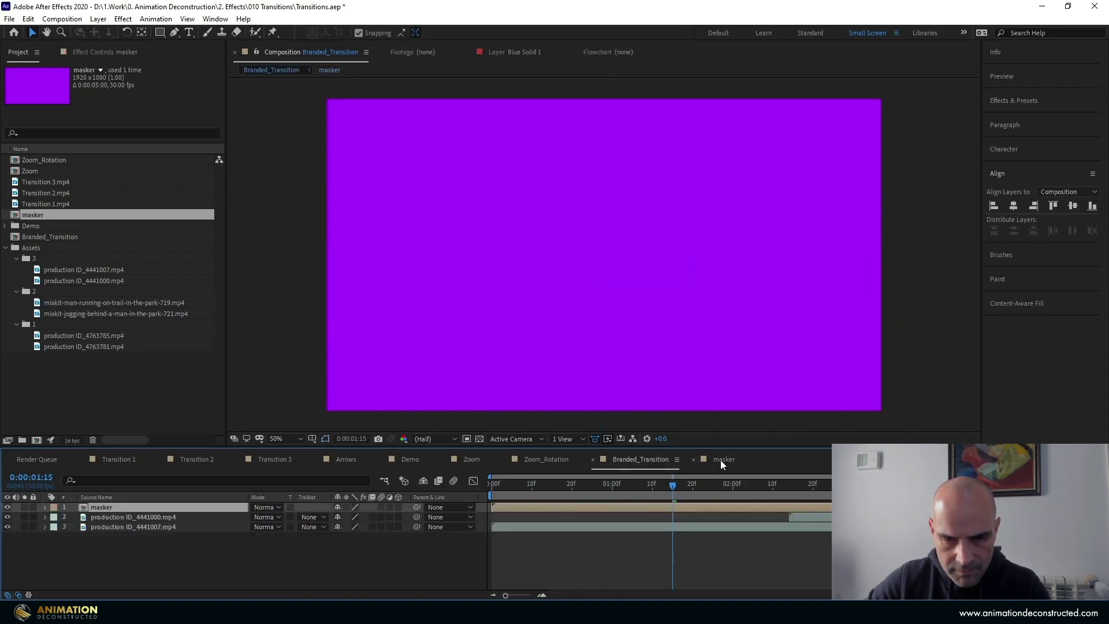
pyautogui.click(7, 507)
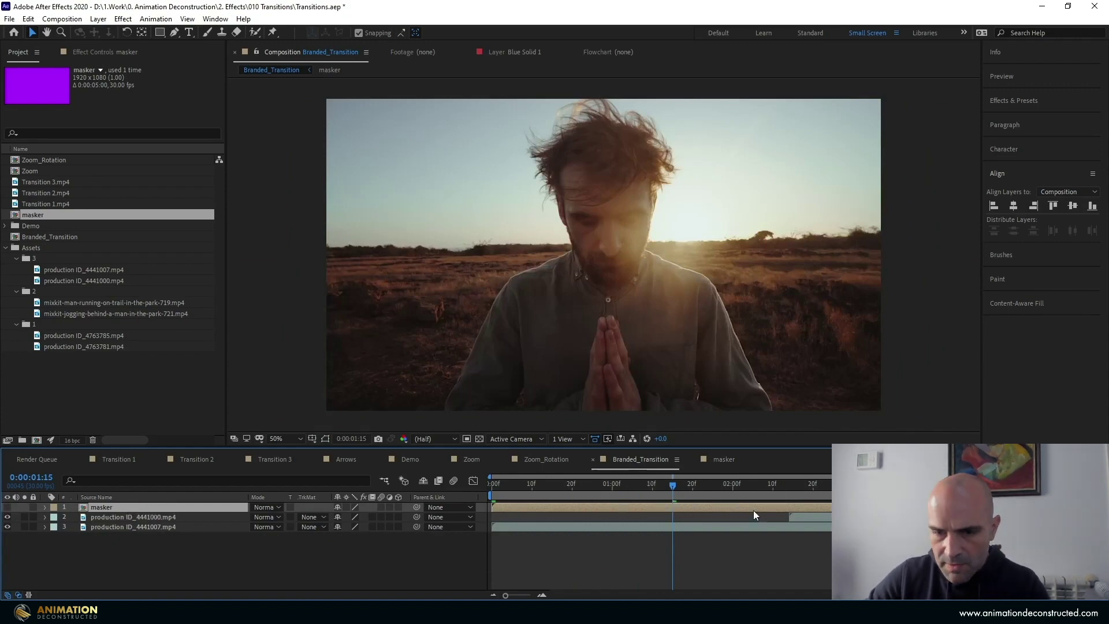
pyautogui.moveTo(674, 486); pyautogui.dragTo(613, 504)
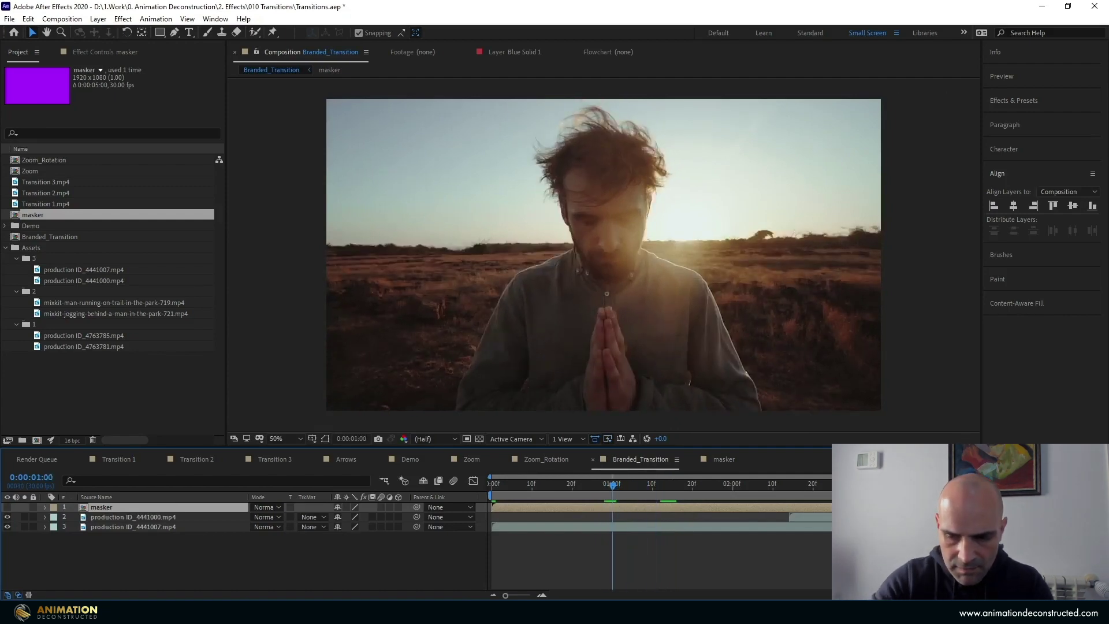
pyautogui.press('pagedown')
pyautogui.press('pagedown')
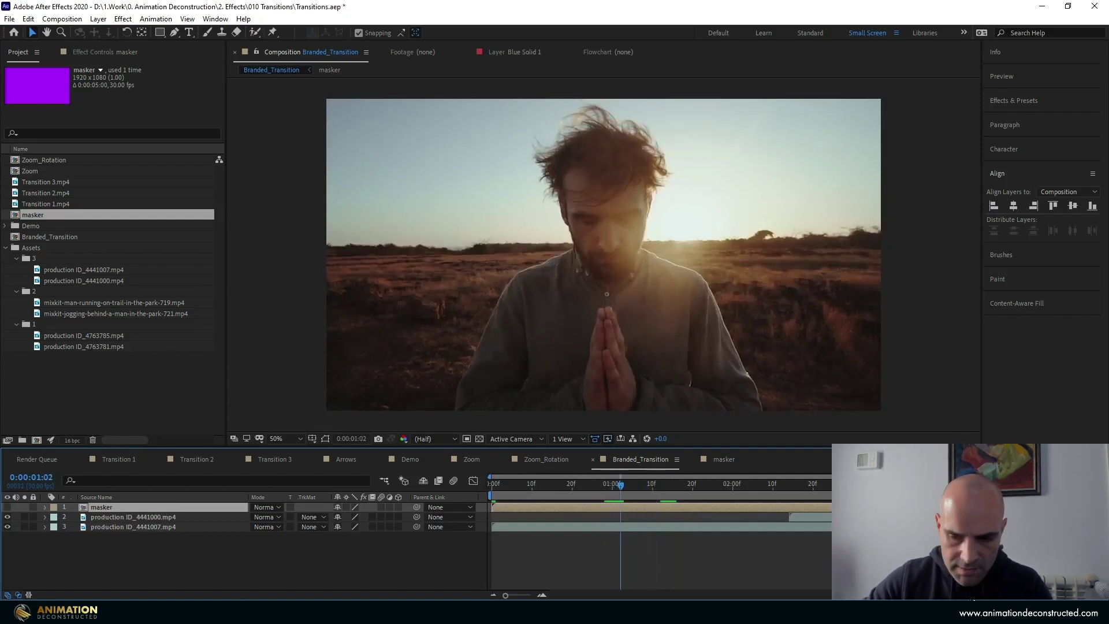
pyautogui.press('pagedown')
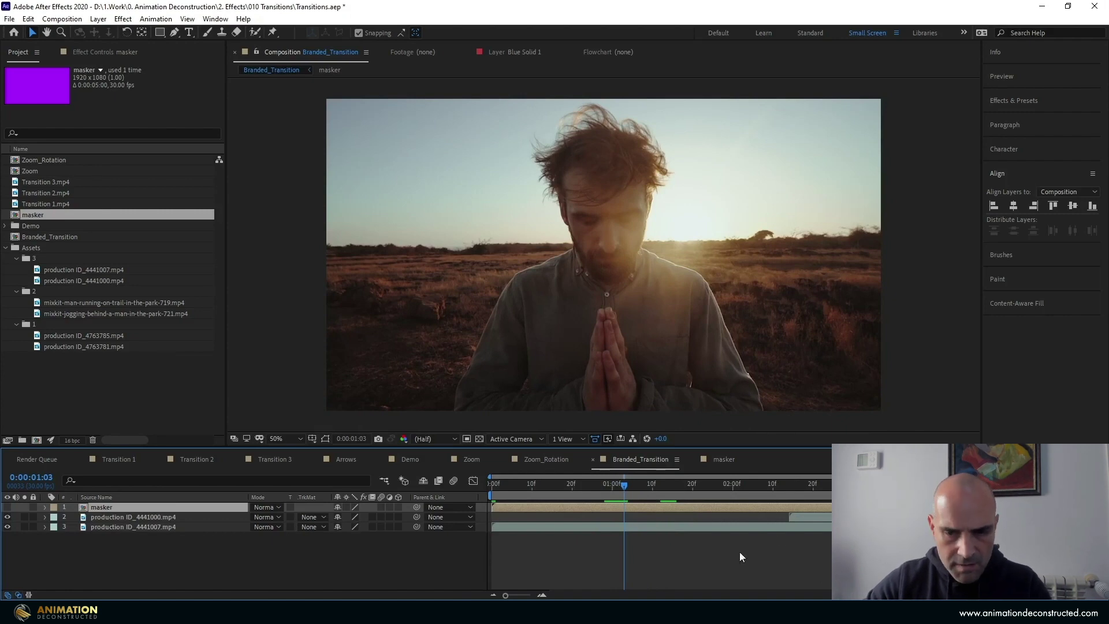
pyautogui.moveTo(809, 518); pyautogui.dragTo(645, 524)
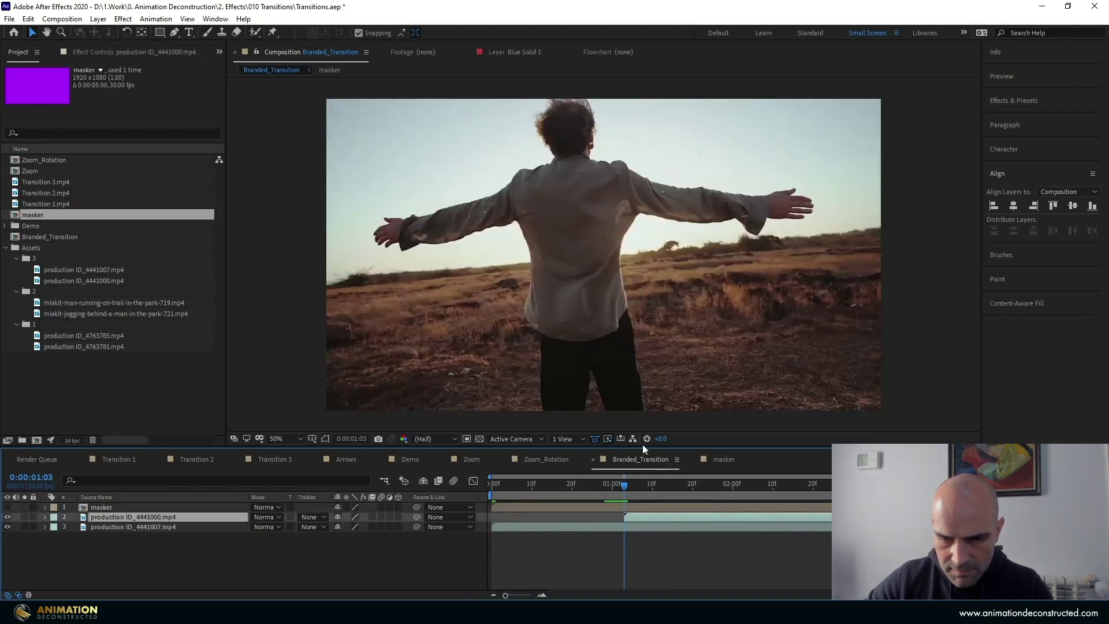
pyautogui.click(78, 507)
pyautogui.click(7, 507)
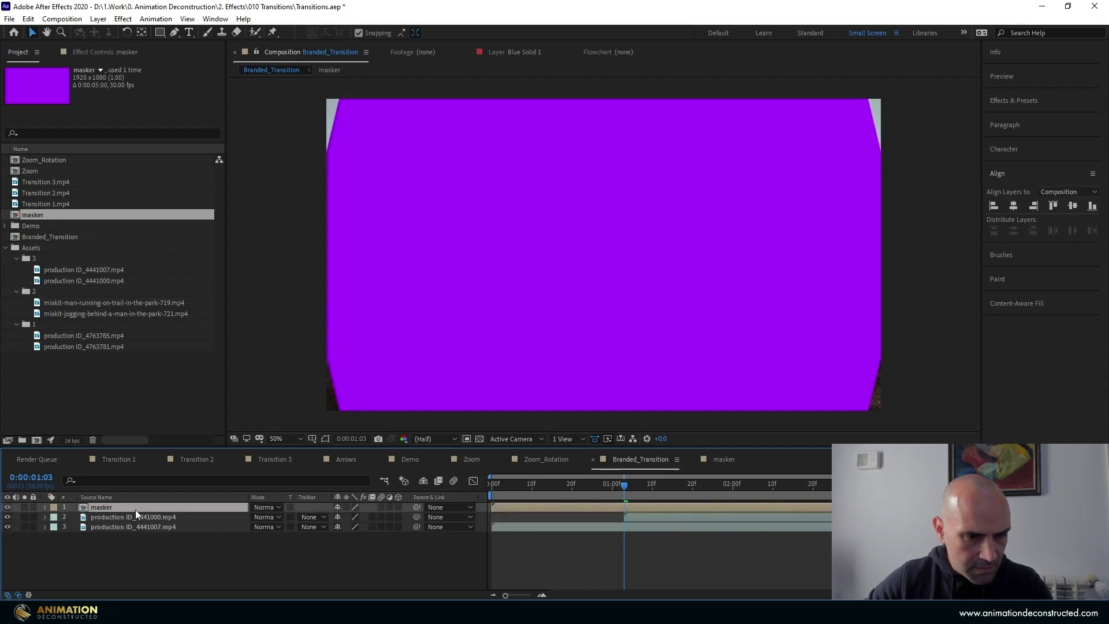
pyautogui.moveTo(495, 507); pyautogui.dragTo(634, 507)
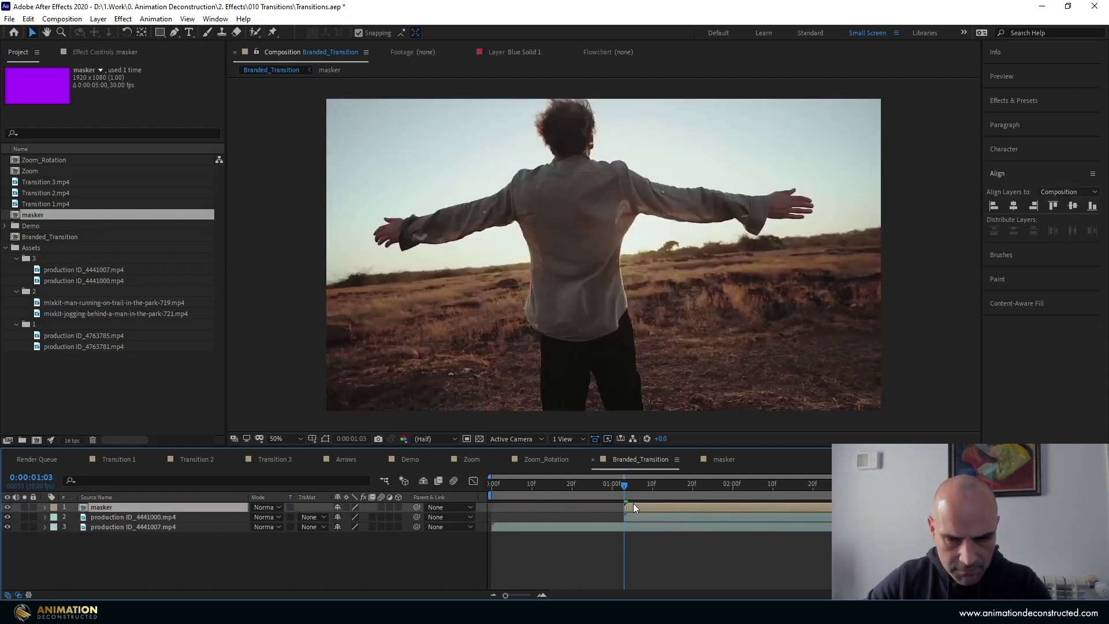
# Set production ID_4441000.mp4's track matte to Alpha Matte masker and preview the transition
pyautogui.click(137, 518)
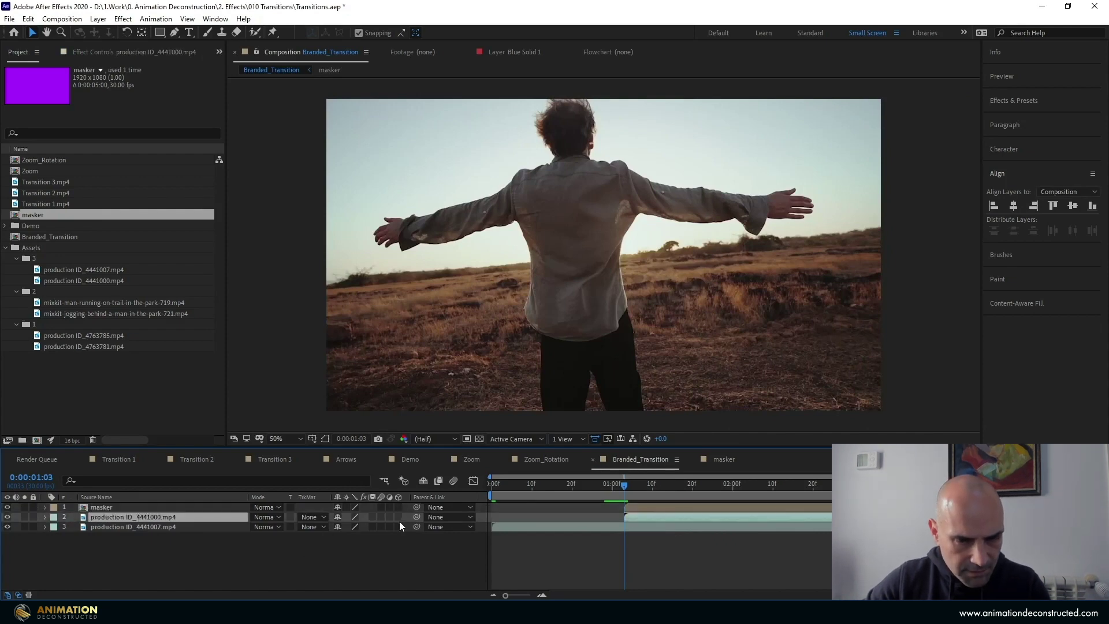
pyautogui.click(307, 516)
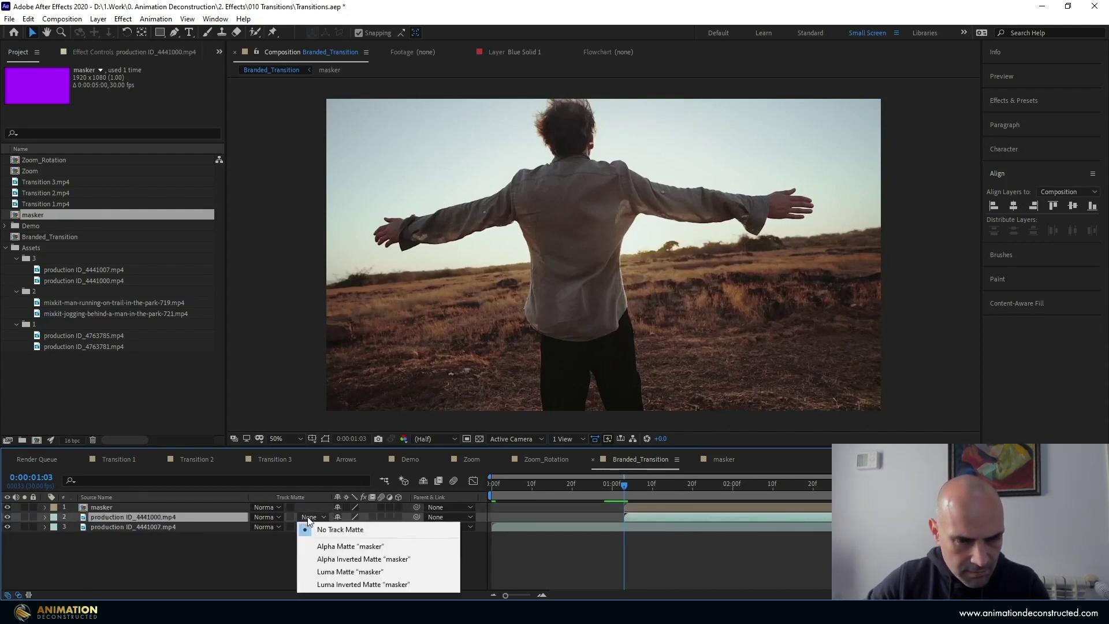
pyautogui.click(342, 546)
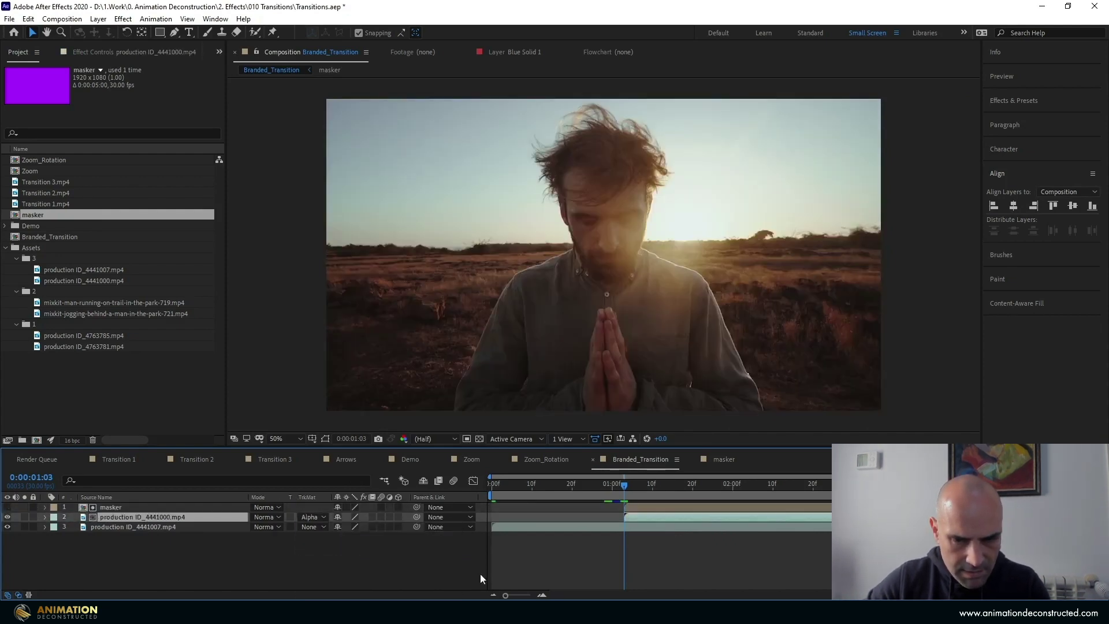
pyautogui.click(627, 485)
pyautogui.moveTo(627, 486); pyautogui.dragTo(677, 516)
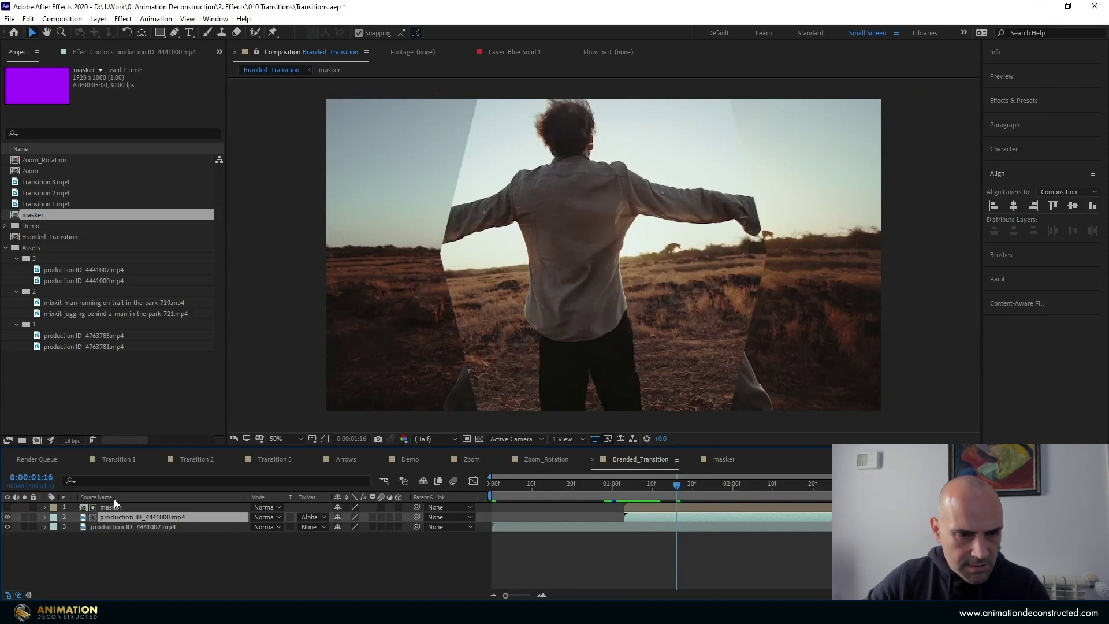
# Apply Gaussian Blur to production ID_4441000.mp4 by searching 'gaus' in Effects & Presets
pyautogui.click(1014, 101)
pyautogui.click(1040, 119)
pyautogui.write('optics')
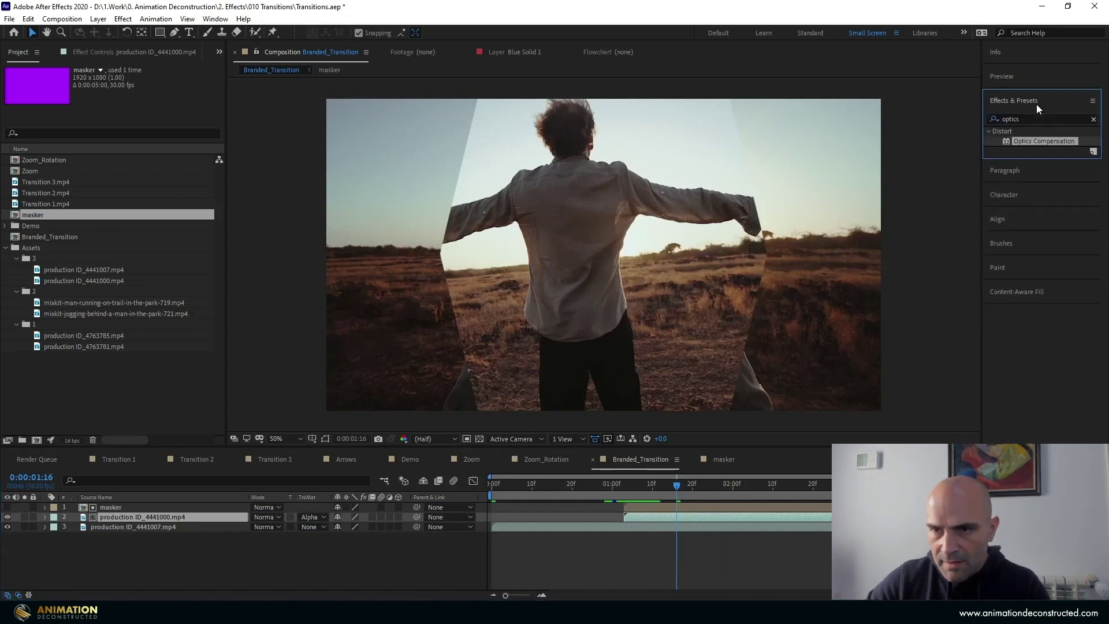
pyautogui.click(1028, 119)
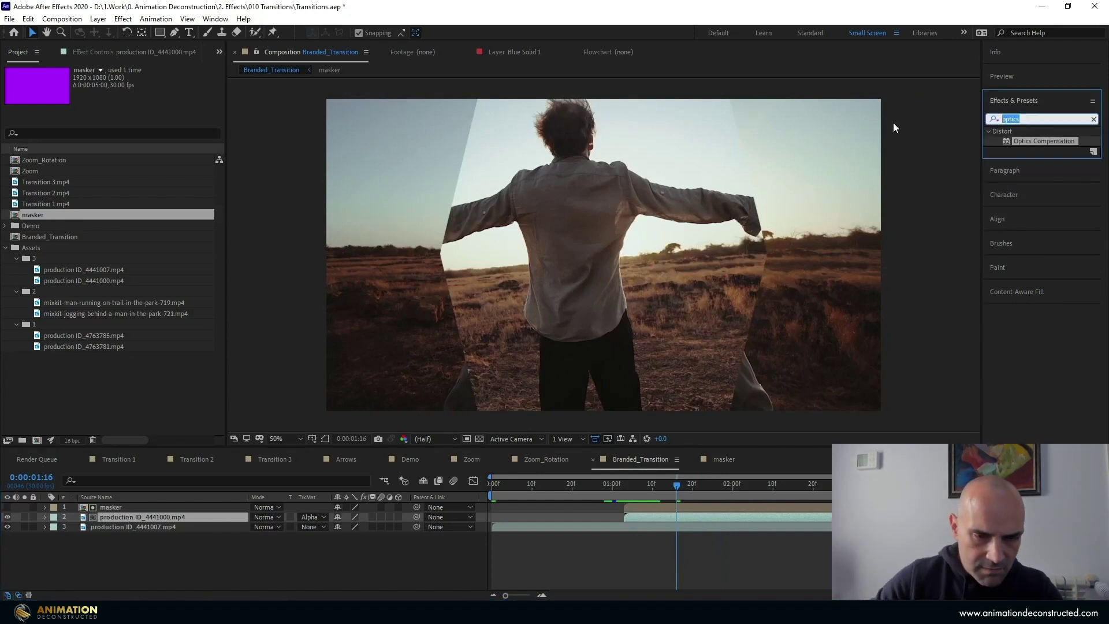
pyautogui.write('gaus')
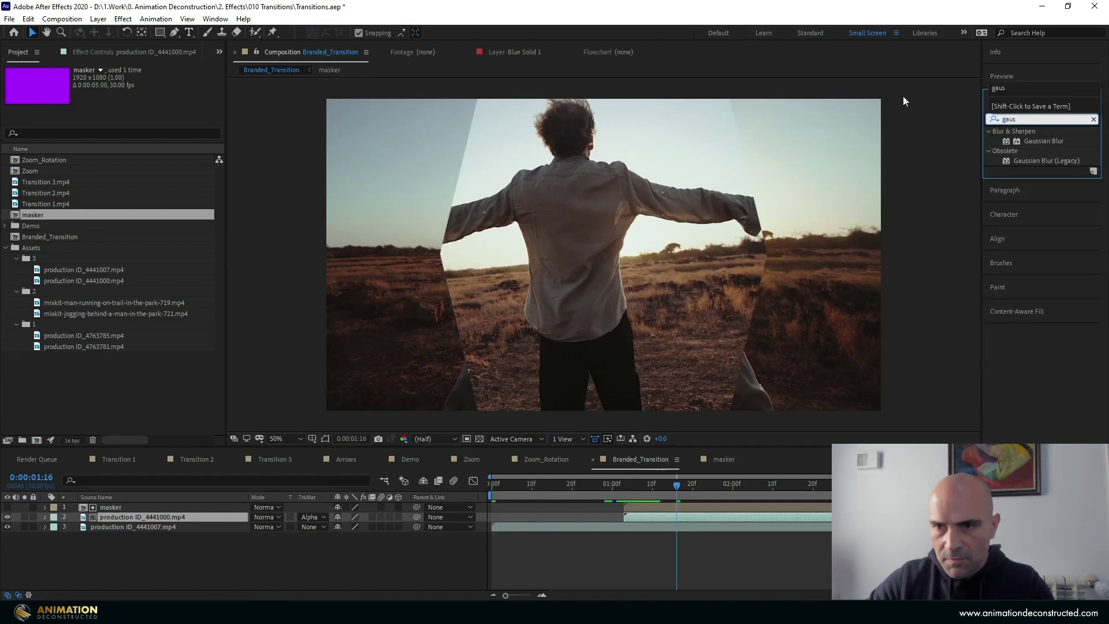
pyautogui.doubleClick(1052, 141)
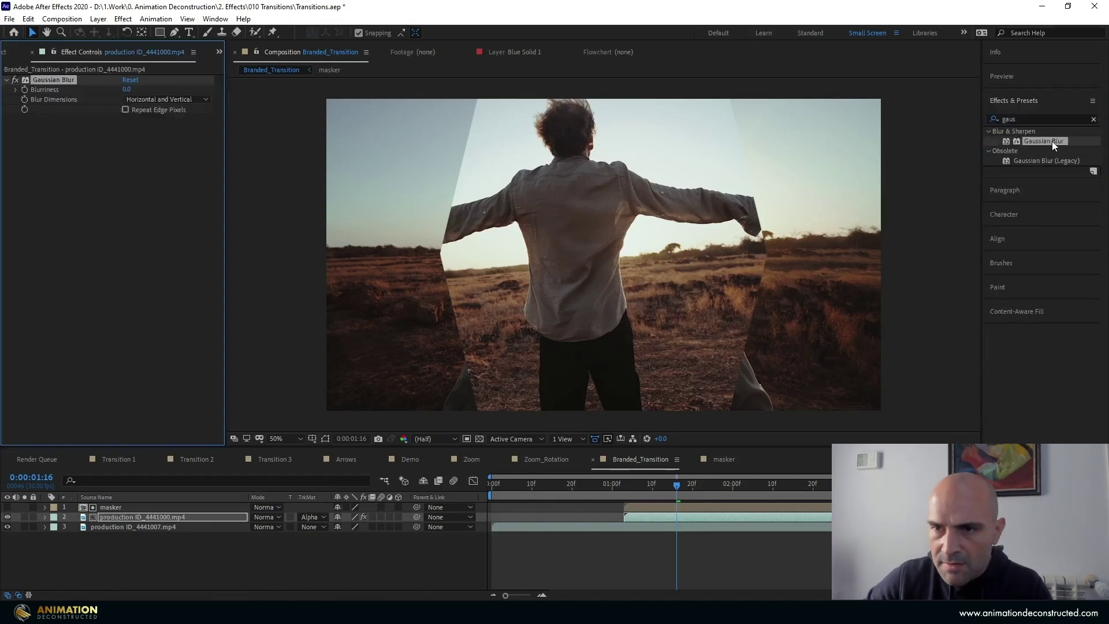
# Set the Gaussian Blur Blurriness to 25
pyautogui.moveTo(127, 90); pyautogui.dragTo(339, 99)
pyautogui.click(129, 90)
pyautogui.write('35')
pyautogui.press('Return')
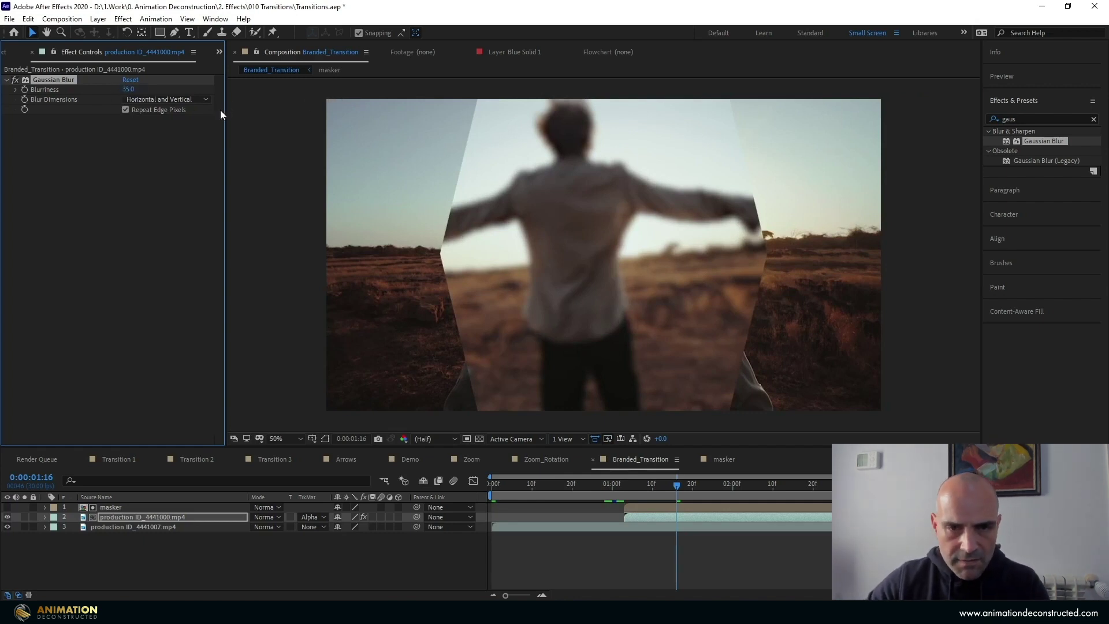
pyautogui.click(128, 91)
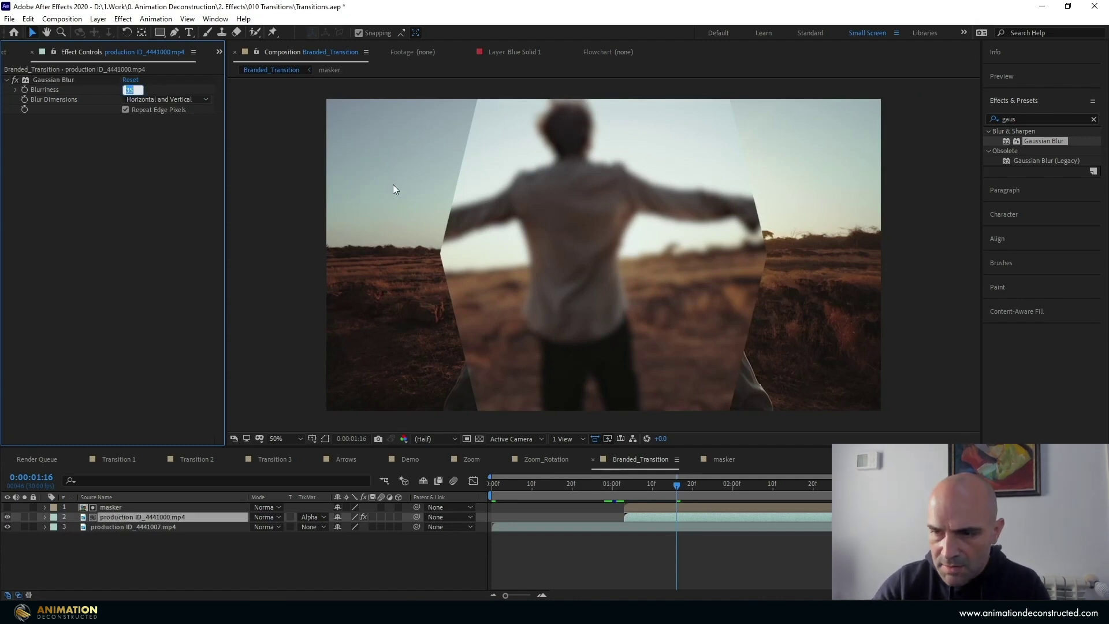
pyautogui.write('25')
pyautogui.press('Return')
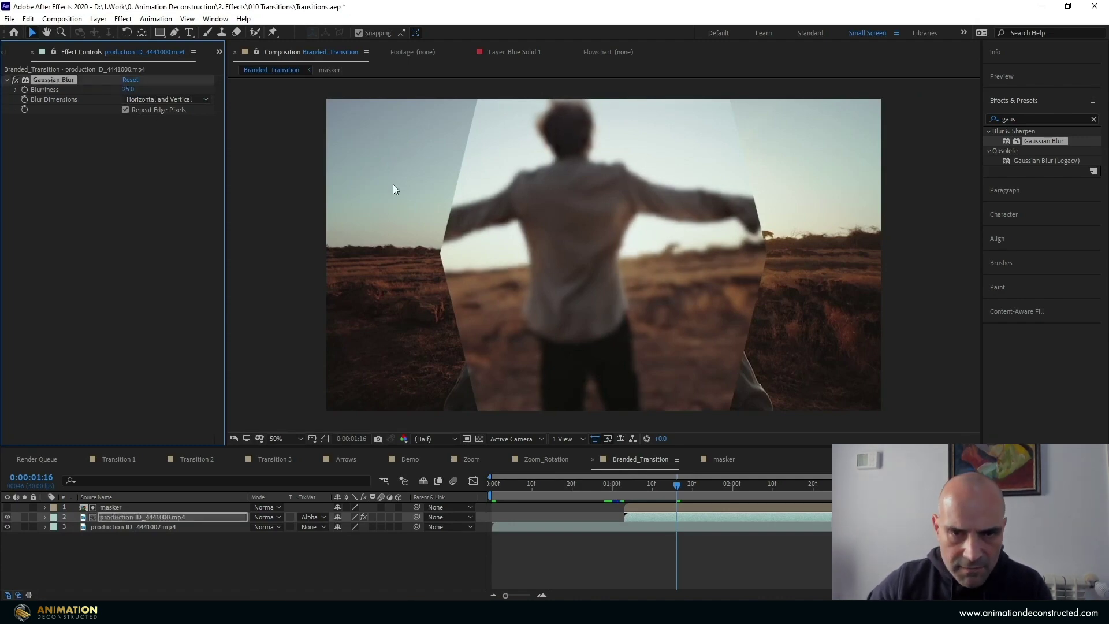
pyautogui.click(246, 562)
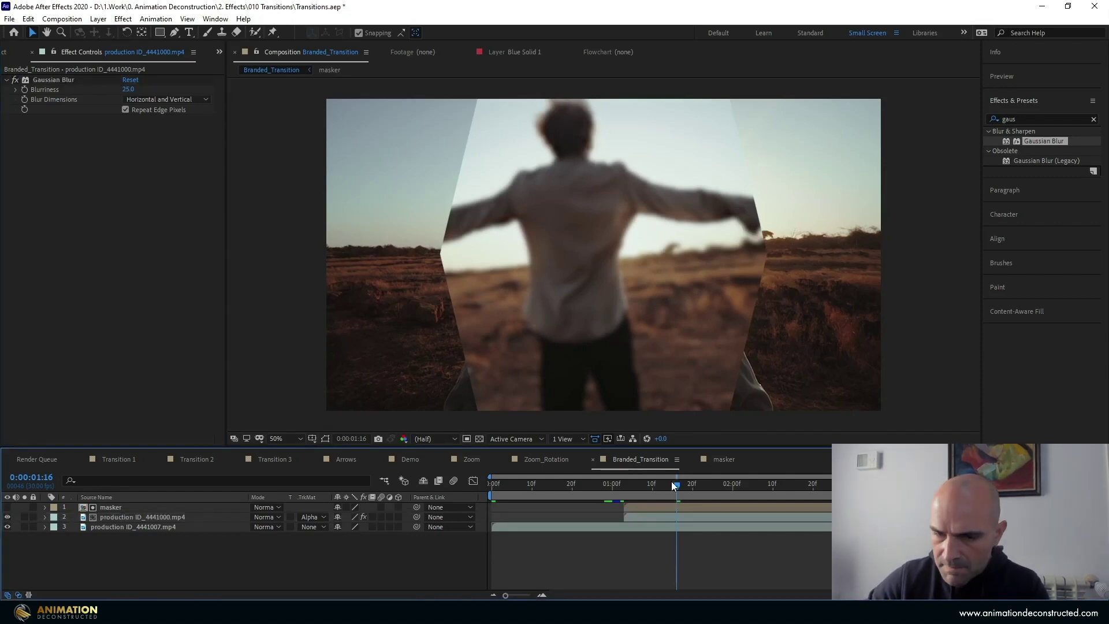
# Label the masker and clip layers teal, duplicate them, and label the copies yellow
pyautogui.click(113, 507)
pyautogui.keyDown('shift'); pyautogui.click(98, 515); pyautogui.keyUp('shift')
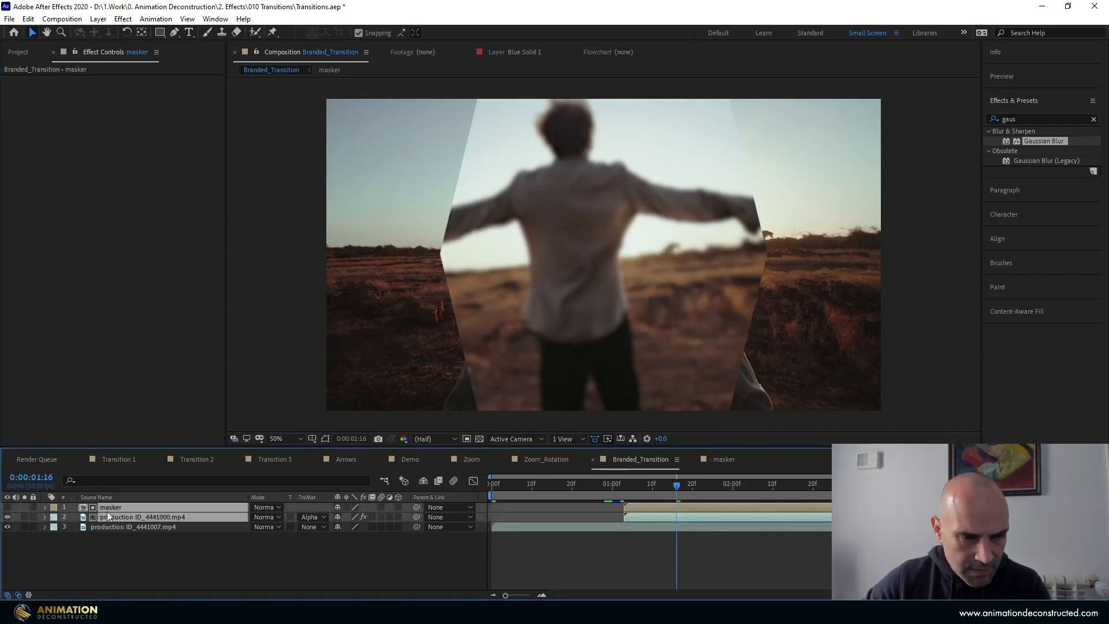
pyautogui.click(56, 508)
pyautogui.click(109, 479)
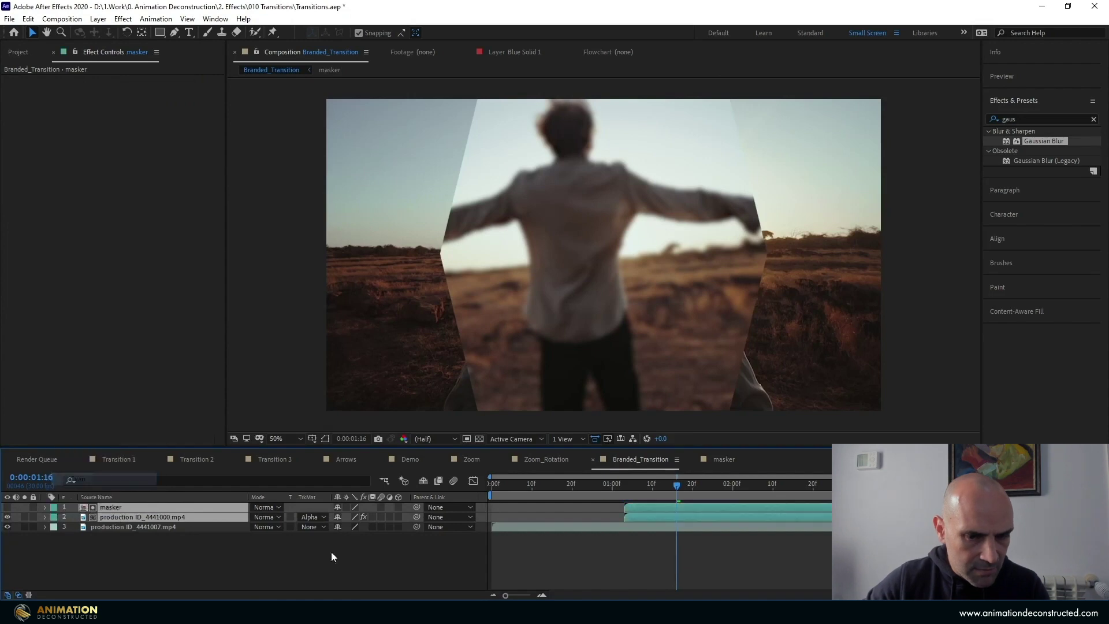
pyautogui.hotkey('ctrl', 'd')
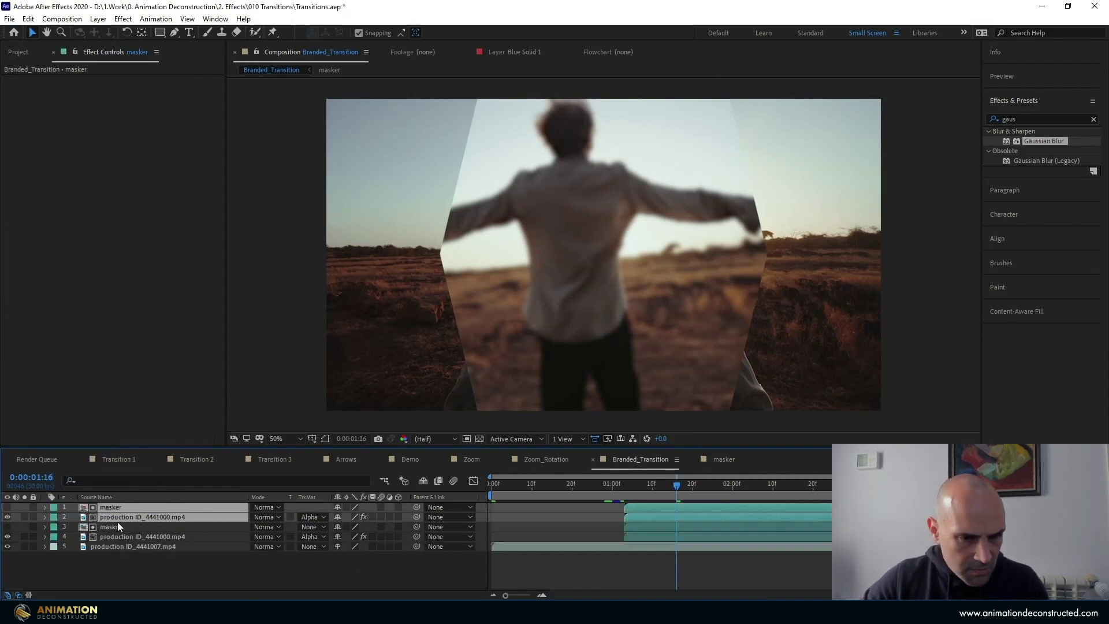
pyautogui.click(54, 518)
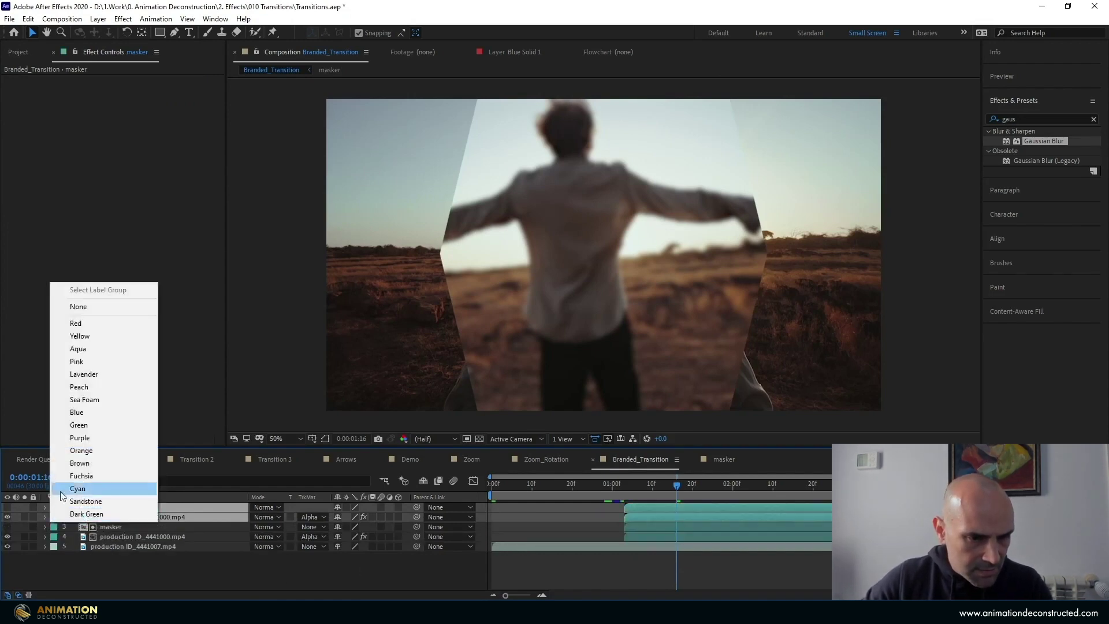
pyautogui.click(104, 336)
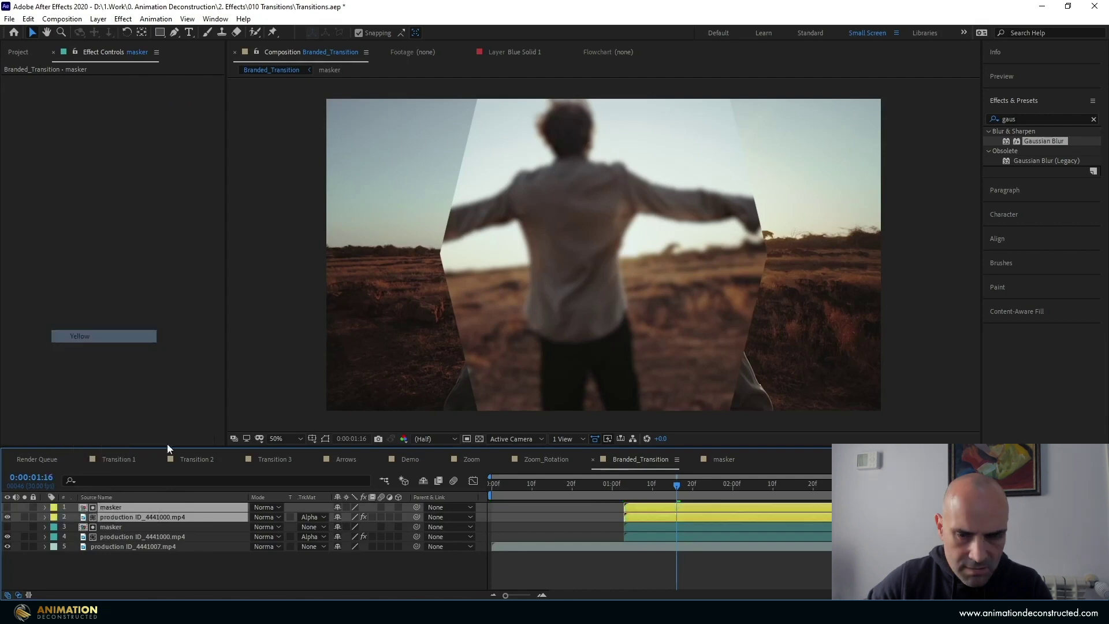
pyautogui.click(290, 578)
# Delete Gaussian Blur from the top clip copy and start its masker a few frames later
pyautogui.click(128, 517)
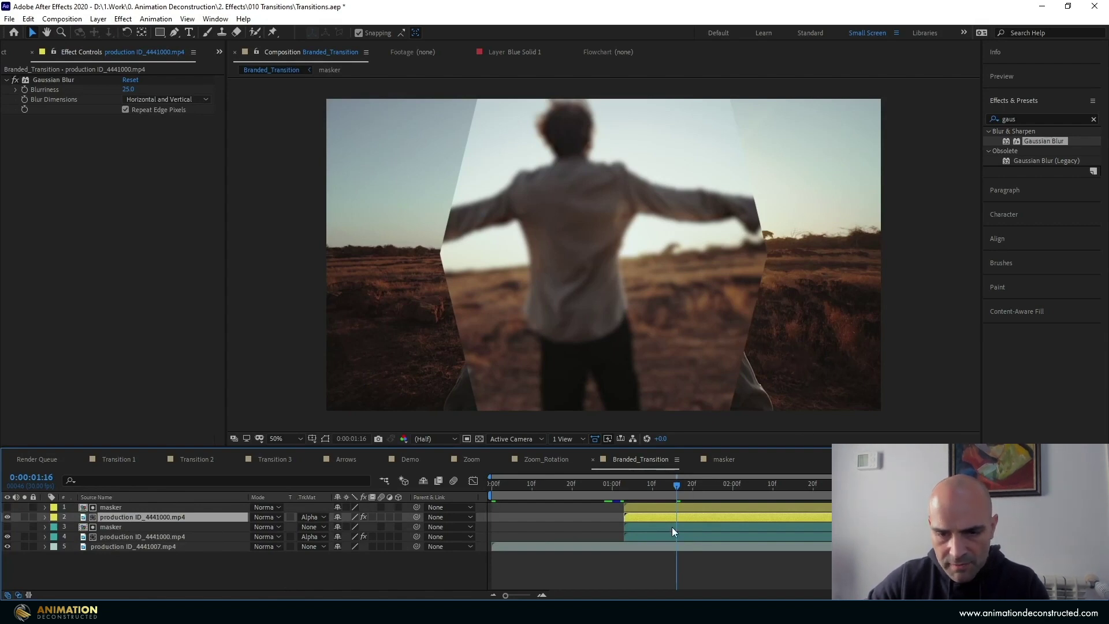
pyautogui.moveTo(642, 505); pyautogui.dragTo(661, 504)
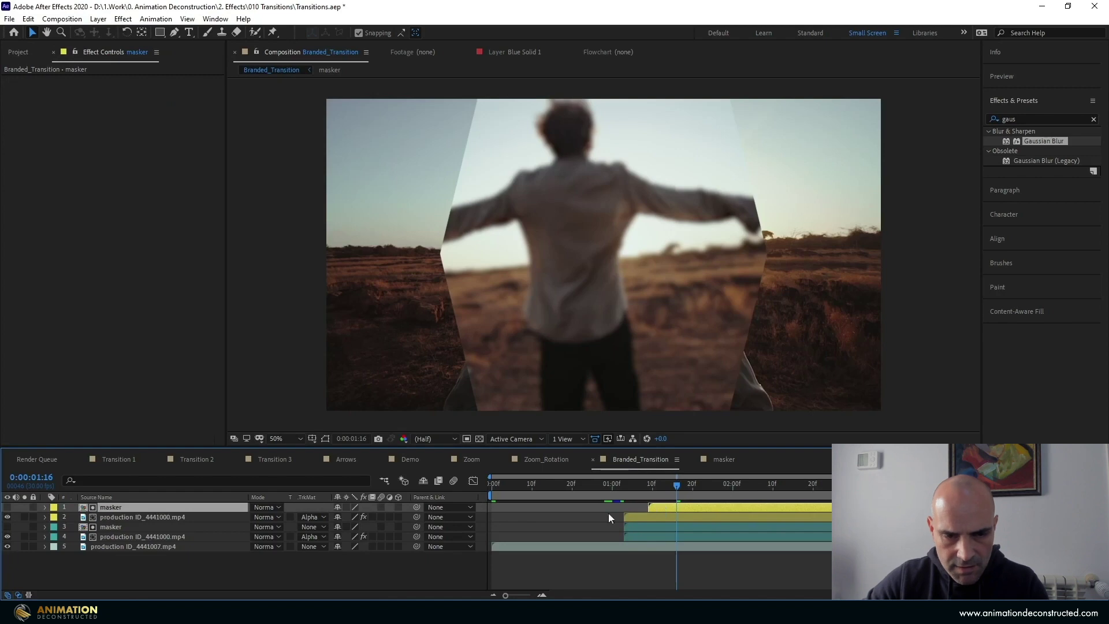
pyautogui.click(673, 514)
pyautogui.click(53, 81)
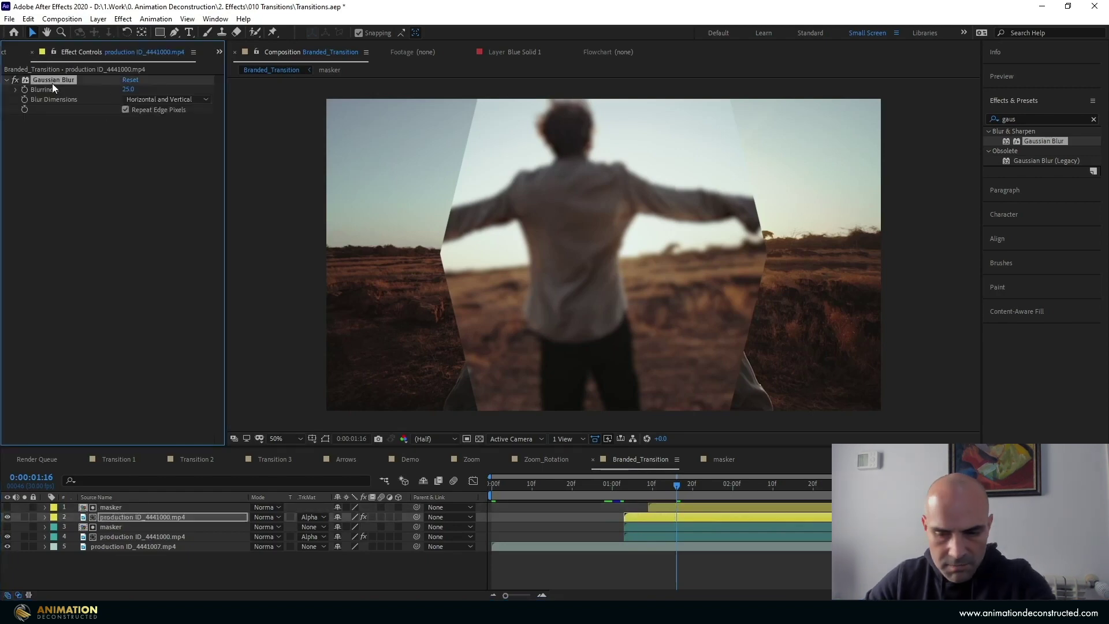
pyautogui.press('Delete')
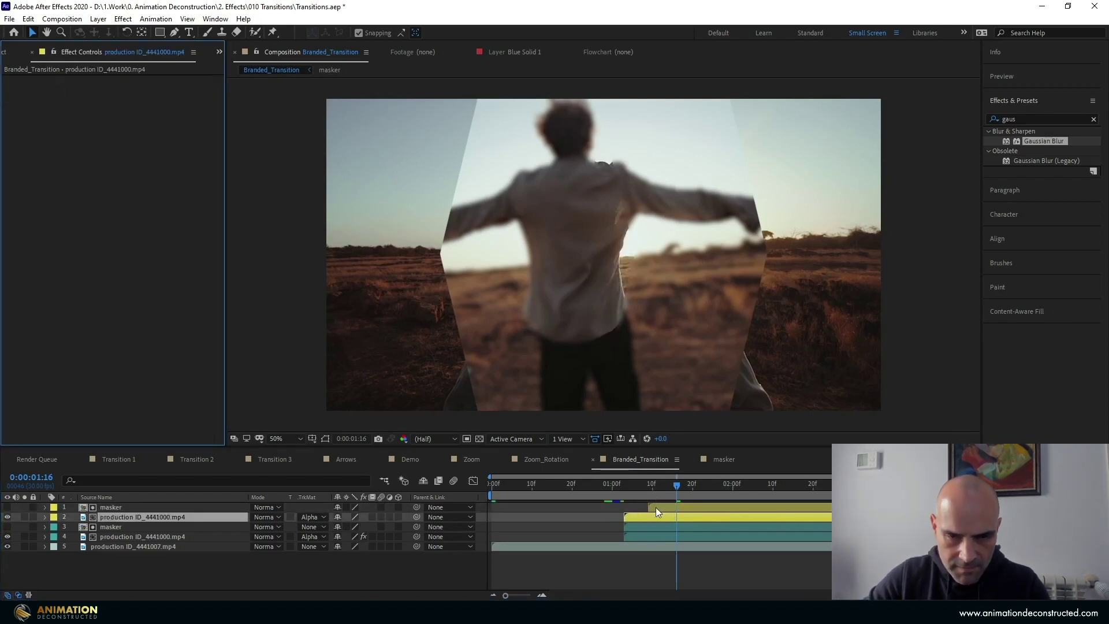
pyautogui.moveTo(656, 507); pyautogui.dragTo(642, 511)
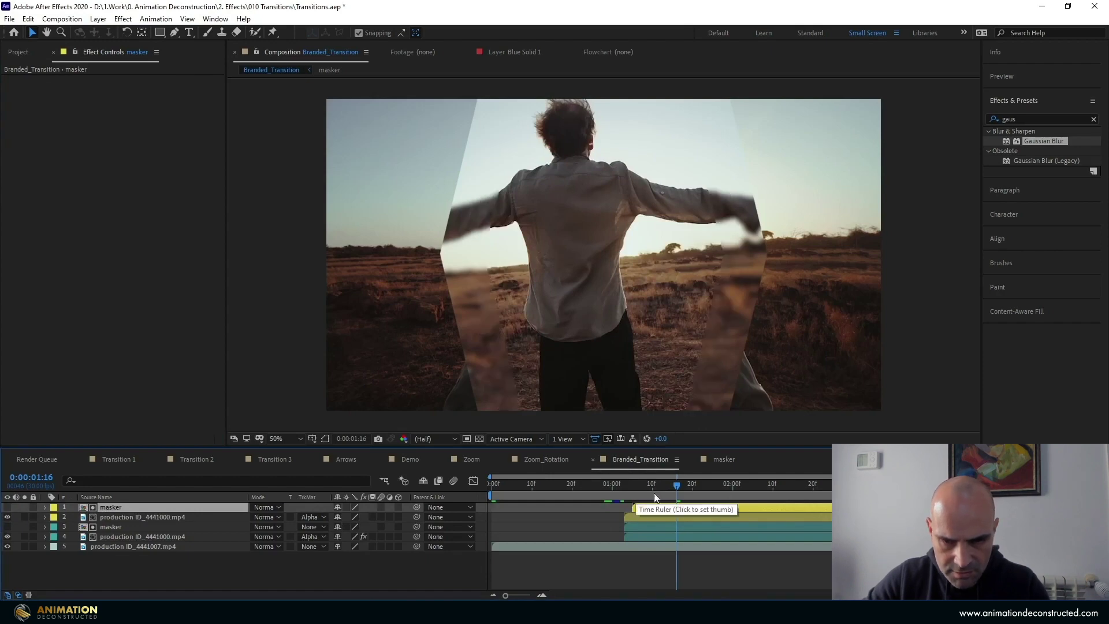
pyautogui.press('pageup')
pyautogui.press('pageup')
pyautogui.moveTo(640, 507); pyautogui.dragTo(685, 487)
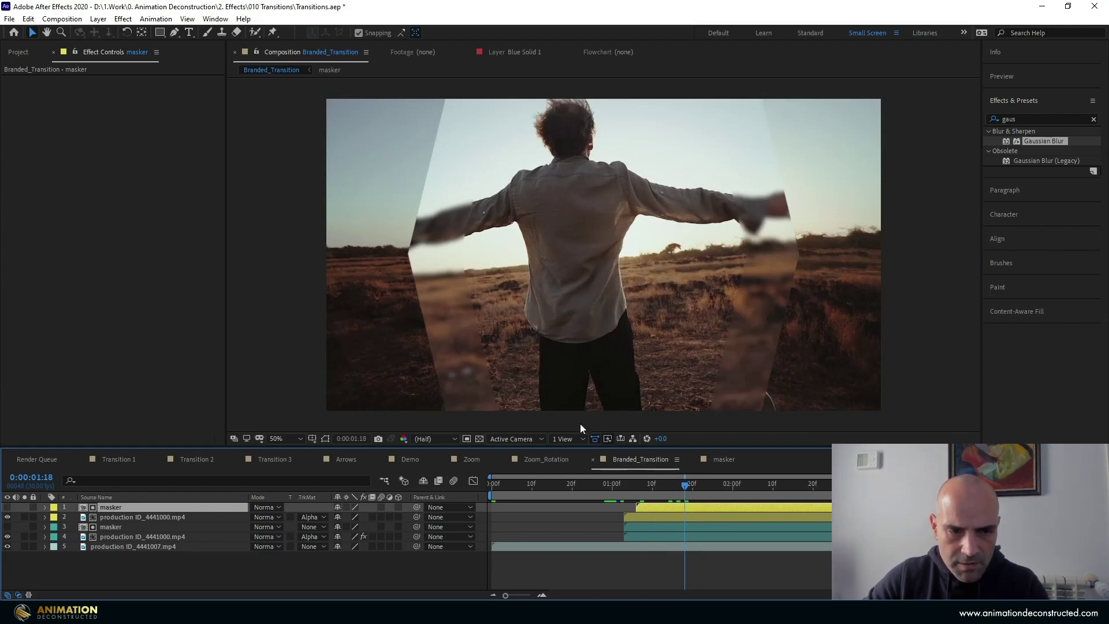
# Apply Displacement Map to the blurred clip copy with masker as the displacement map layer
pyautogui.click(116, 536)
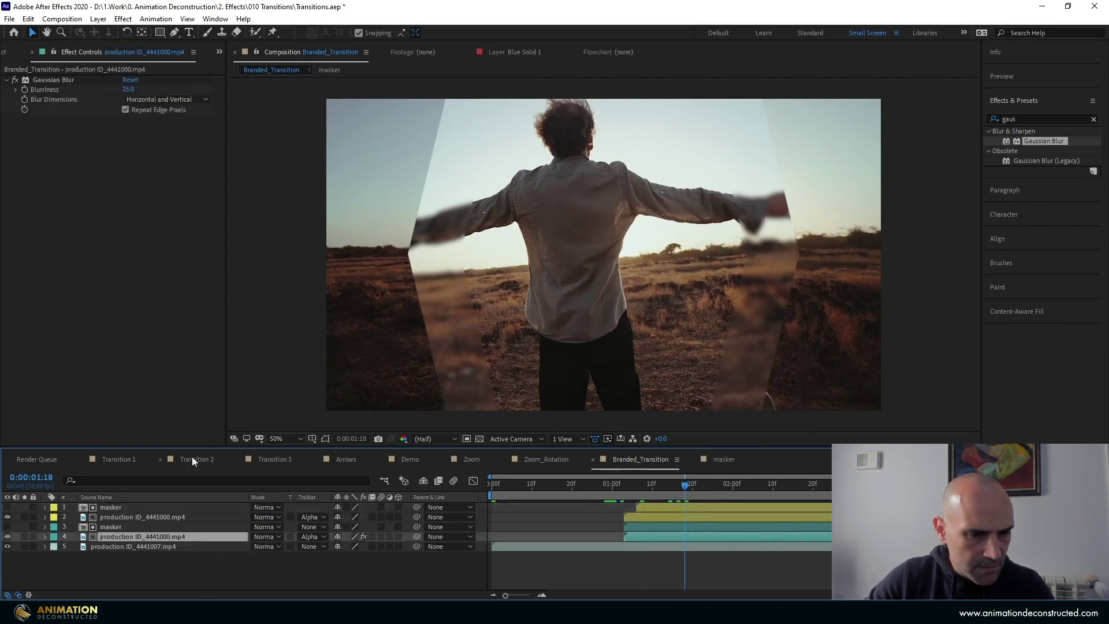
pyautogui.doubleClick(1037, 115)
pyautogui.write('displa')
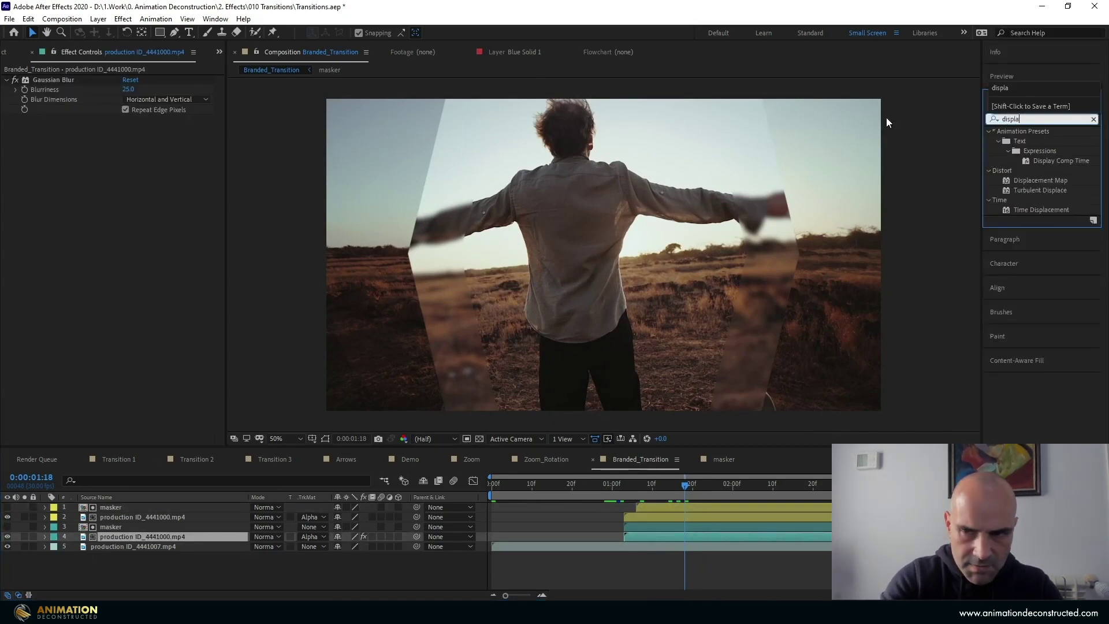
pyautogui.doubleClick(1034, 180)
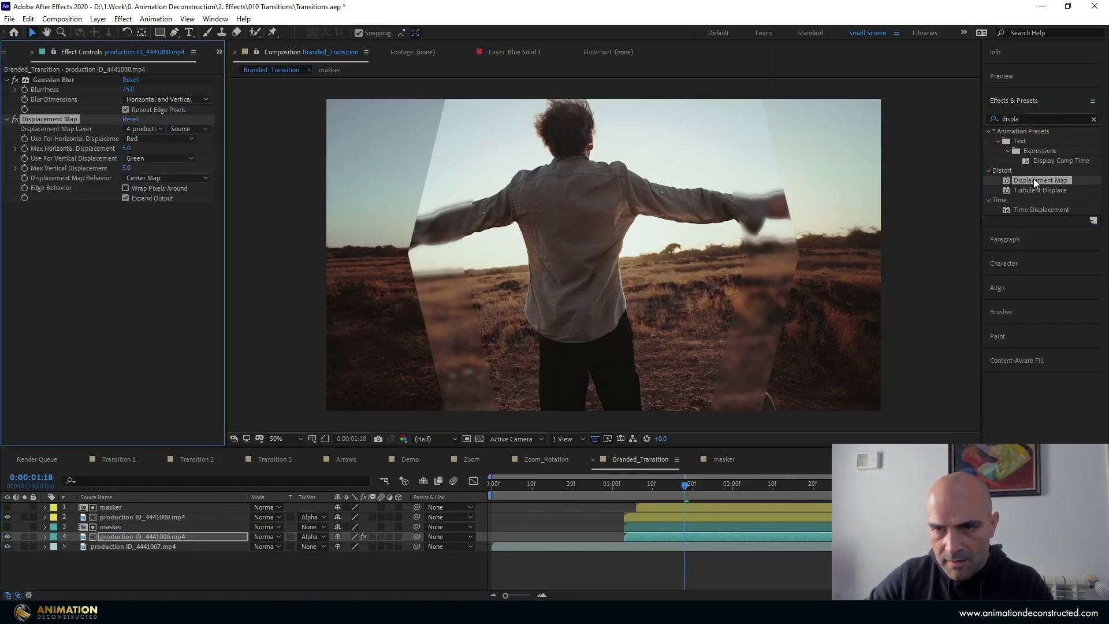
pyautogui.click(140, 129)
pyautogui.click(144, 154)
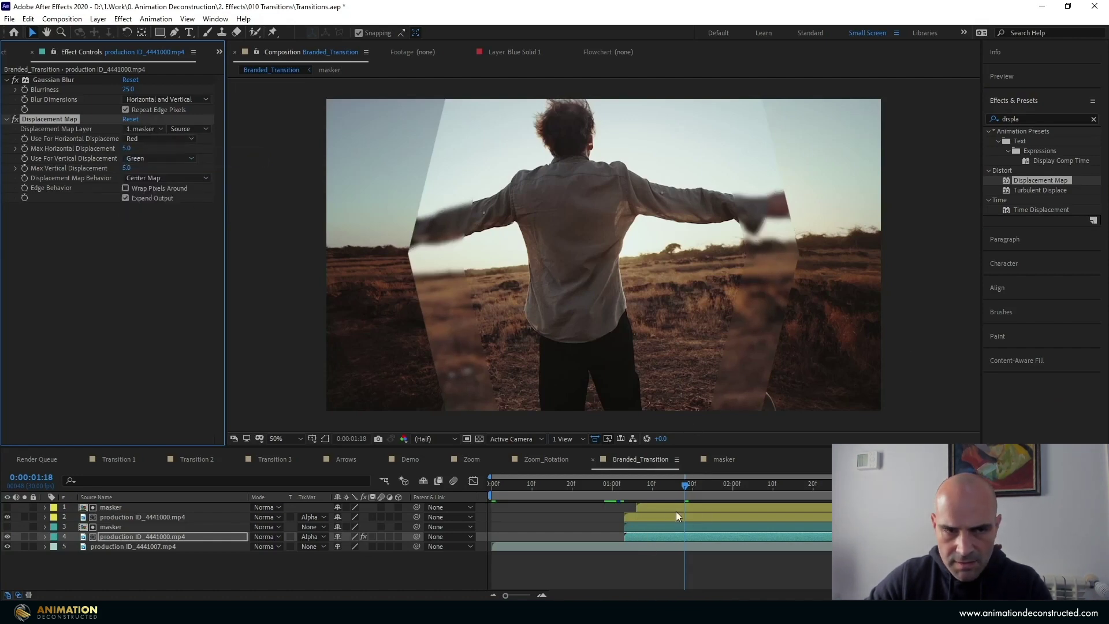
# Use Alpha for both channels, set displacement to 90 horizontal and -5 vertical, and solo the layer
pyautogui.click(158, 138)
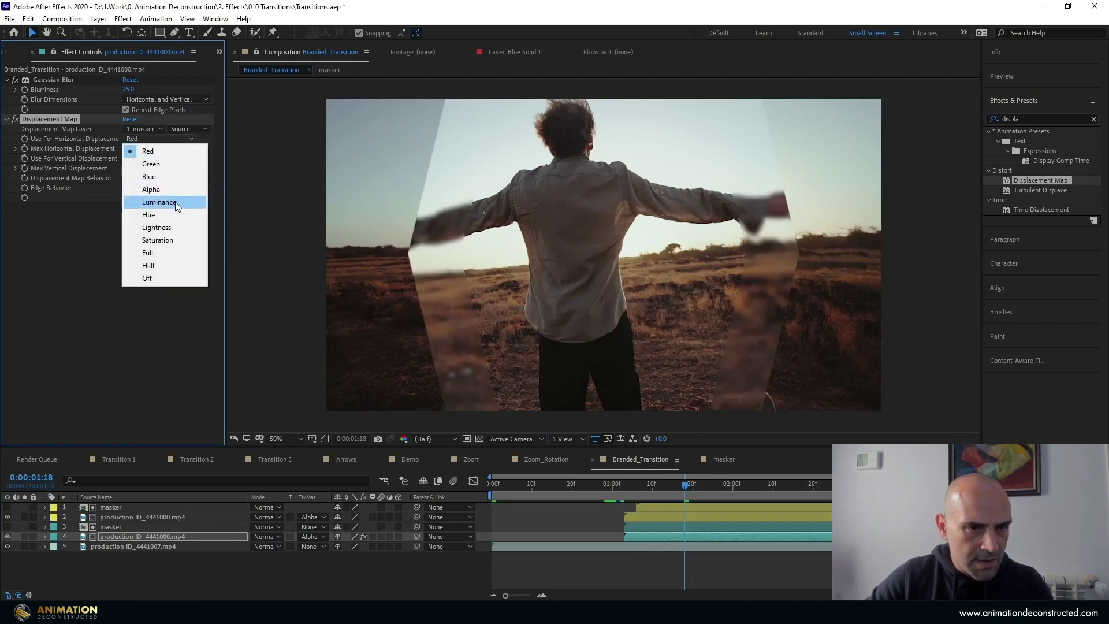
pyautogui.click(167, 191)
pyautogui.click(140, 157)
pyautogui.click(162, 208)
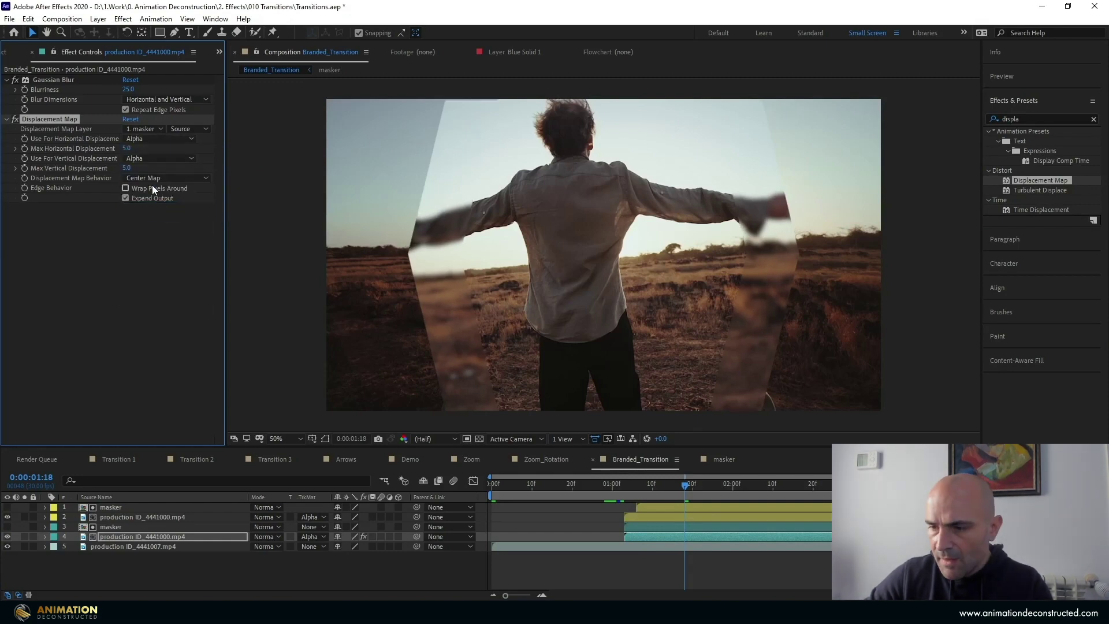
pyautogui.moveTo(126, 149); pyautogui.dragTo(153, 149)
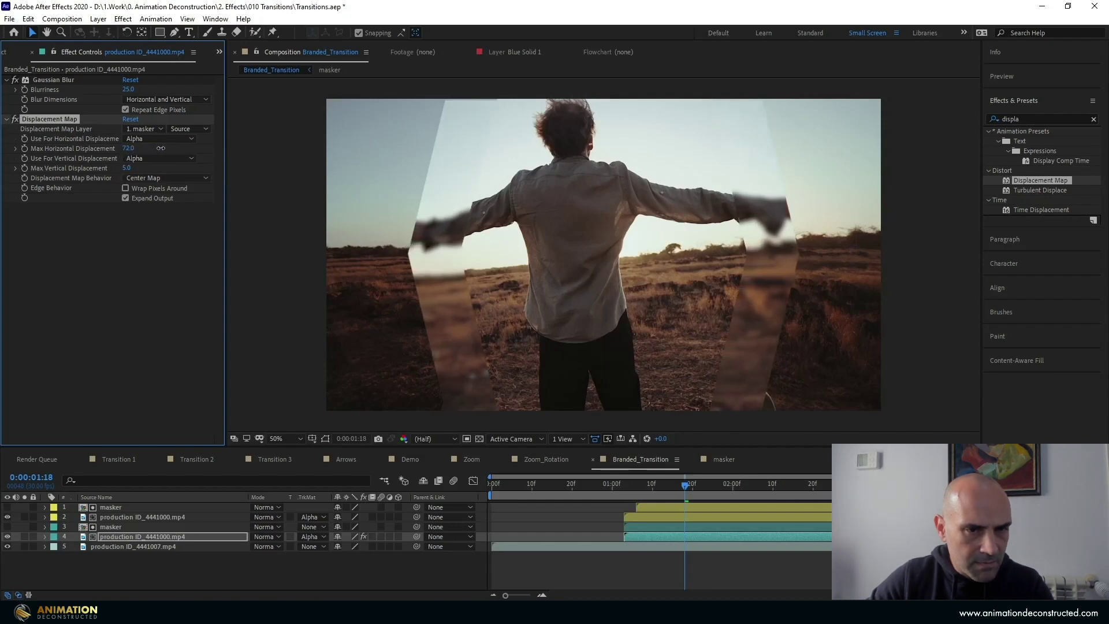
pyautogui.click(129, 148)
pyautogui.press('Return')
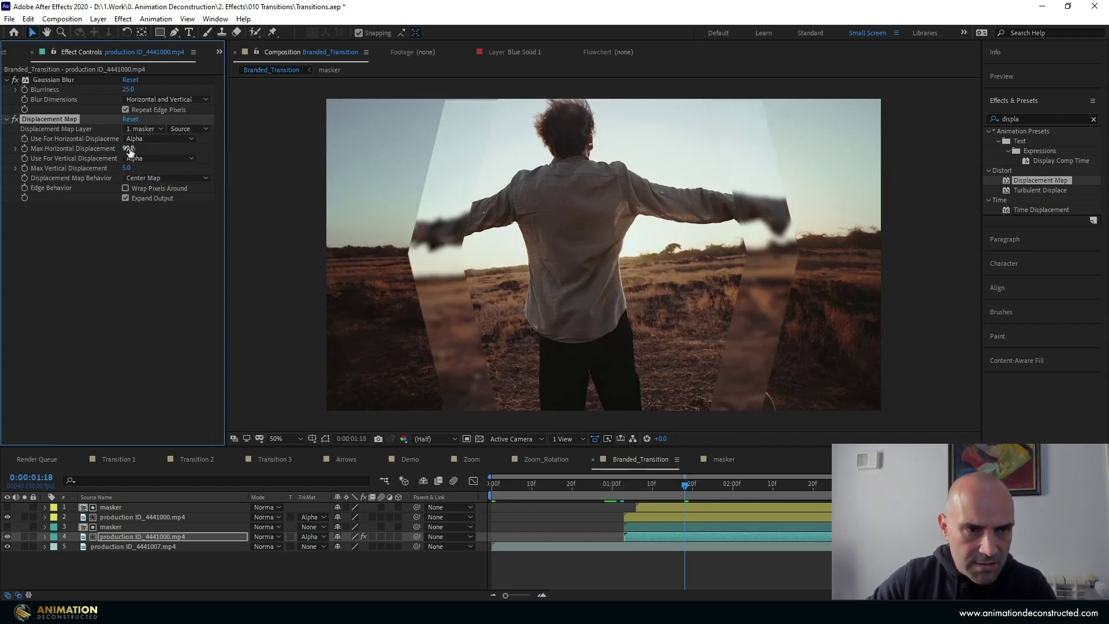
pyautogui.moveTo(127, 169); pyautogui.dragTo(123, 171)
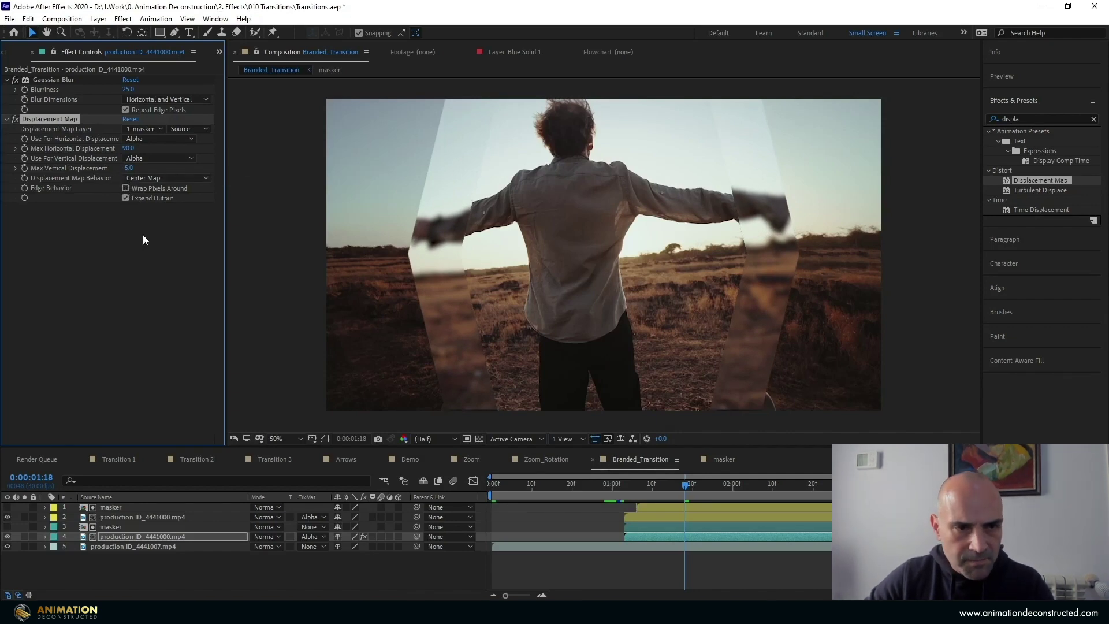
pyautogui.click(25, 537)
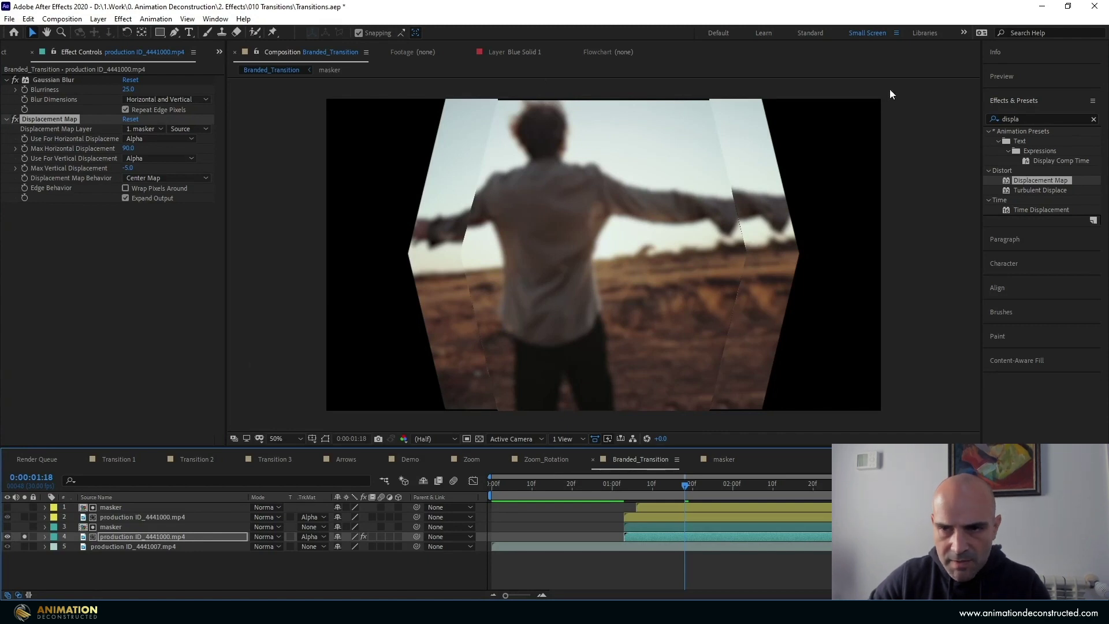
# Add CC RepeTile to the blurred clip, ordered before the Displacement Map
pyautogui.doubleClick(1012, 121)
pyautogui.write('cc')
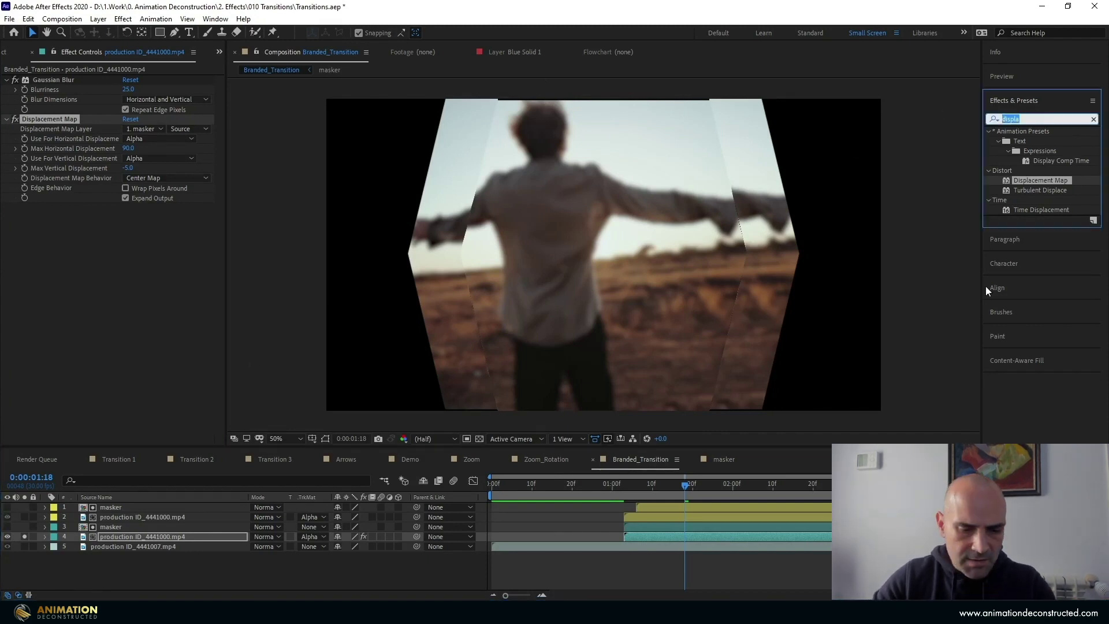
pyautogui.write(' rep')
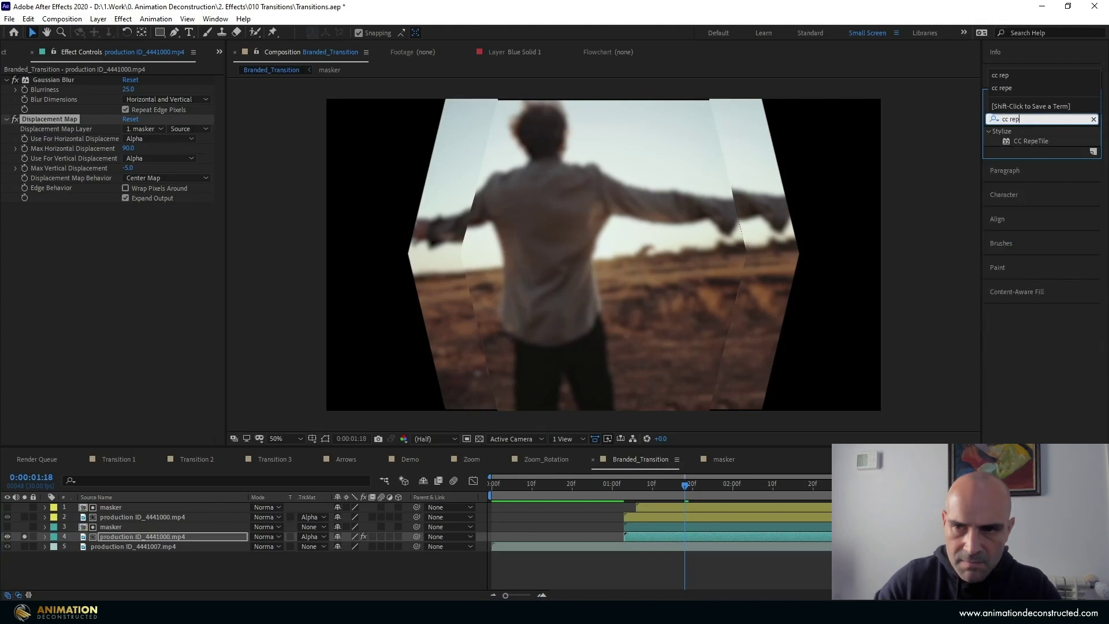
pyautogui.moveTo(1041, 141); pyautogui.dragTo(140, 241)
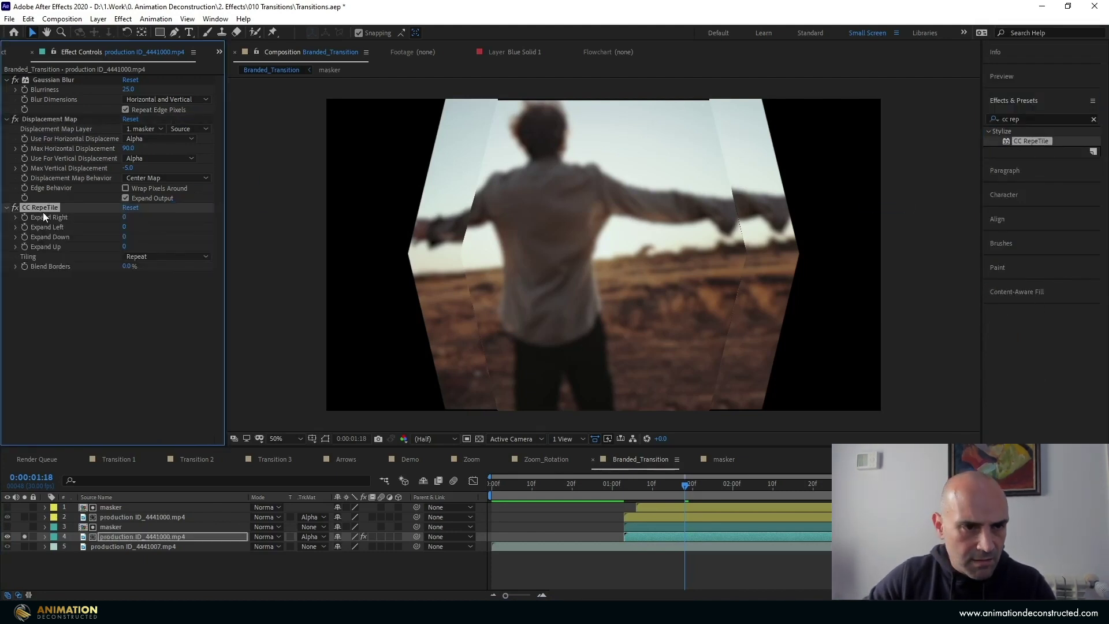
pyautogui.moveTo(43, 210); pyautogui.dragTo(57, 115)
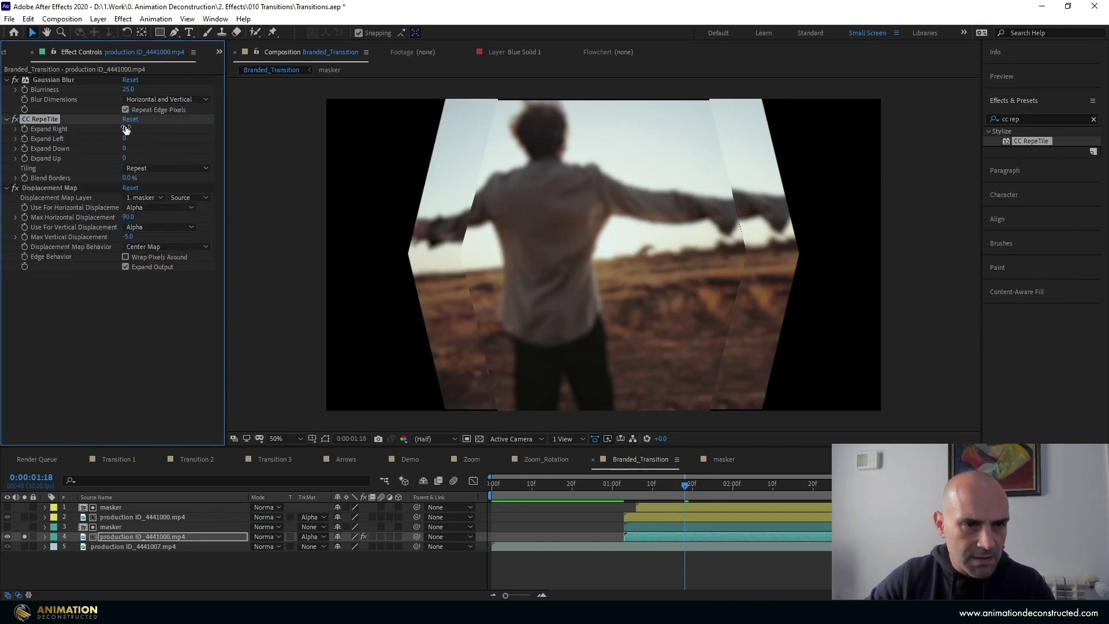
# Expand CC RepeTile (227 down, 162 up, 446 right) with Unfold tiling and preview the edges
pyautogui.moveTo(125, 148); pyautogui.dragTo(199, 157)
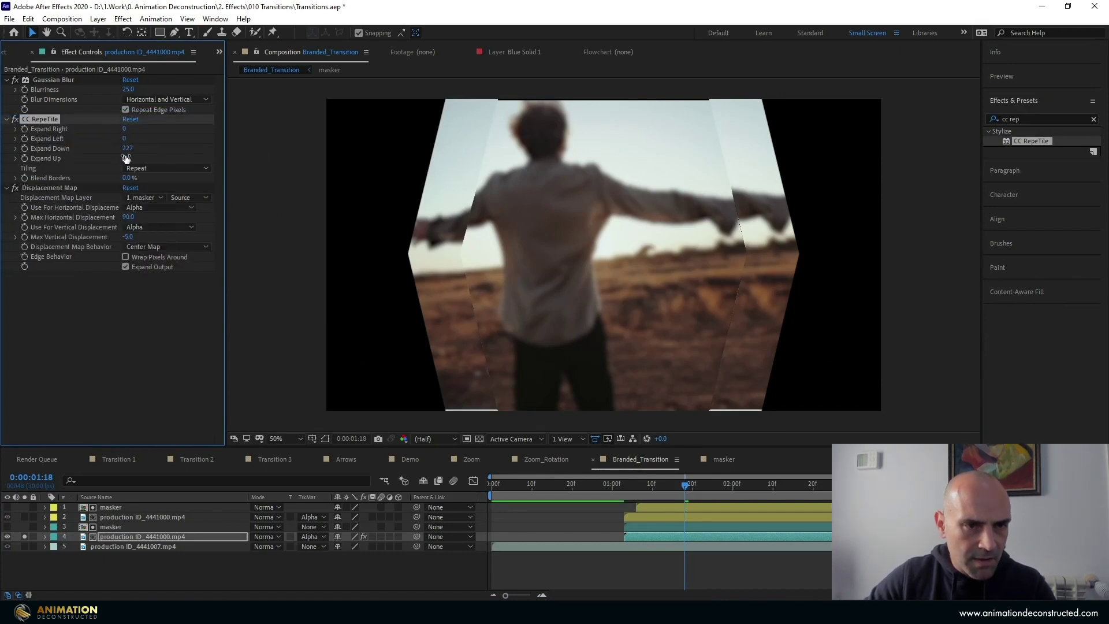
pyautogui.moveTo(126, 159); pyautogui.dragTo(205, 153)
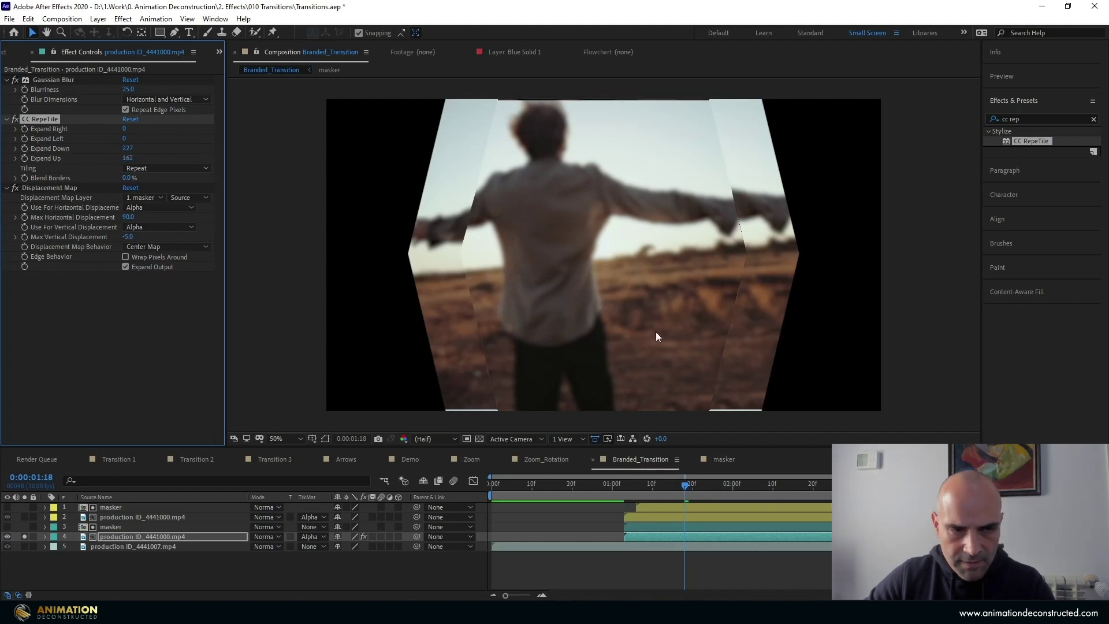
pyautogui.click(147, 167)
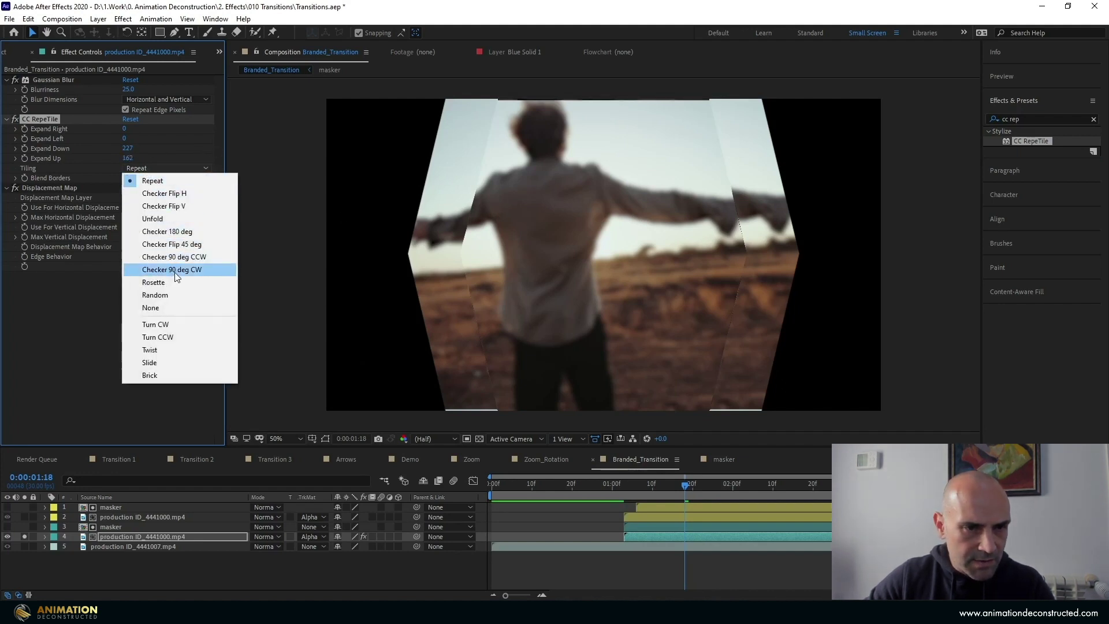
pyautogui.click(168, 219)
pyautogui.press('space')
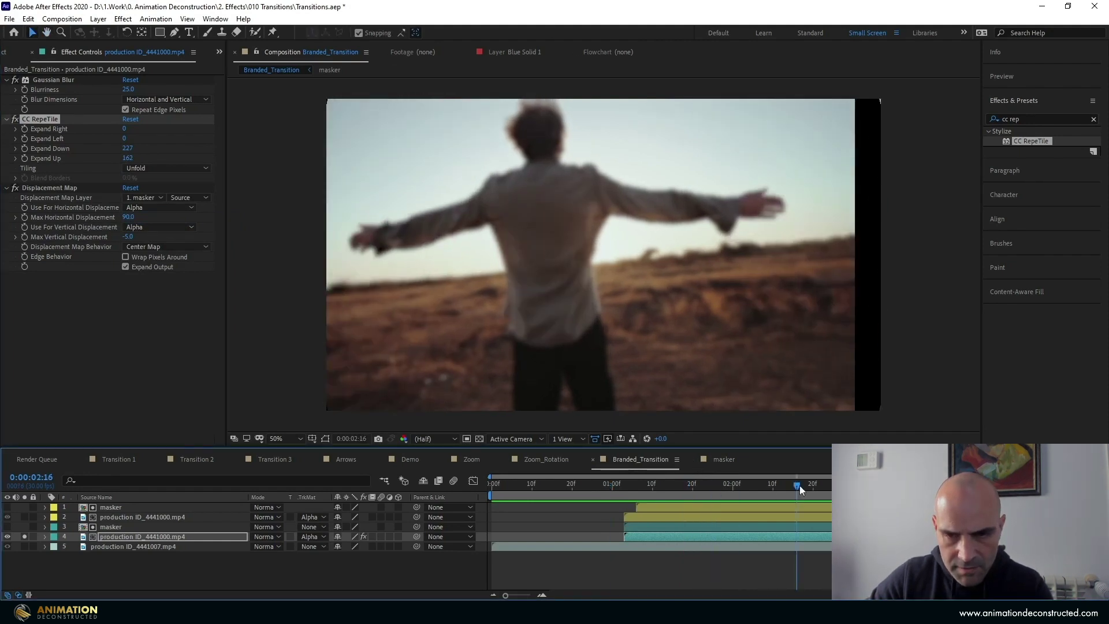
pyautogui.moveTo(124, 131)
pyautogui.mouseDown()
pyautogui.moveTo(137, 154)
pyautogui.moveTo(146, 134)
pyautogui.moveTo(136, 129)
pyautogui.mouseUp()
pyautogui.moveTo(633, 484); pyautogui.dragTo(565, 491)
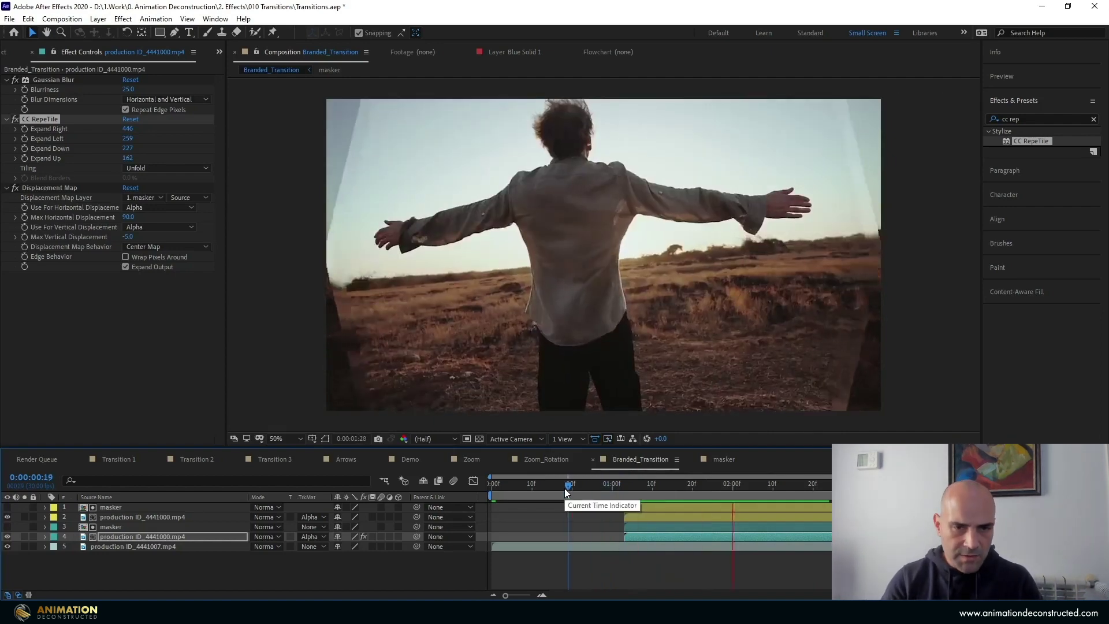
# Duplicate masker, move the copy to layer 5, start it at 0:00:01:00, and make it visible
pyautogui.moveTo(566, 491); pyautogui.dragTo(656, 476)
pyautogui.click(654, 507)
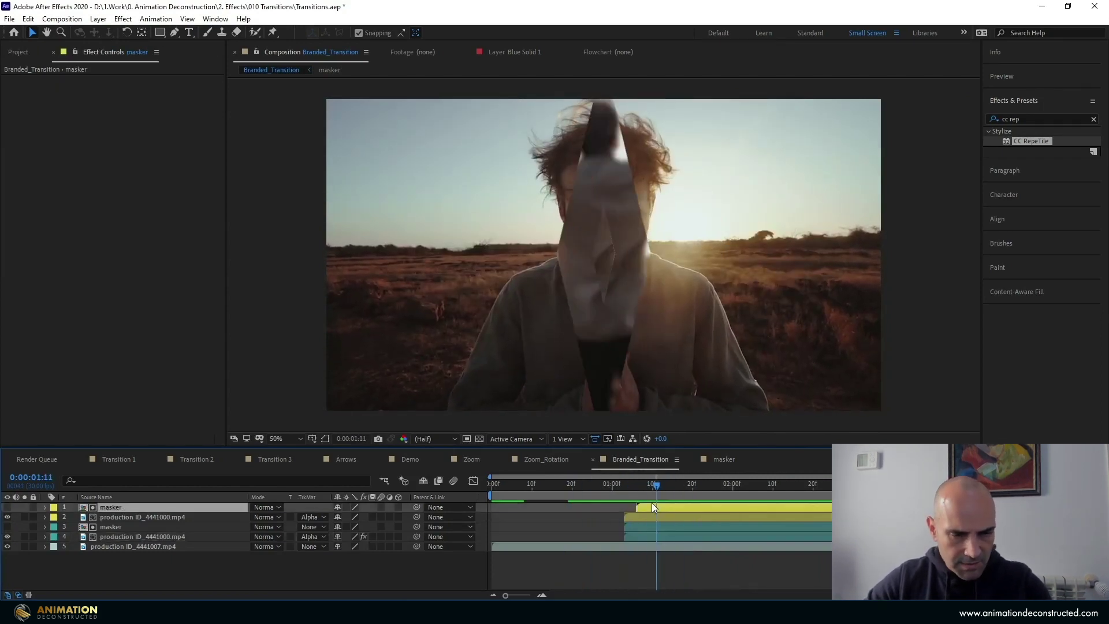
pyautogui.hotkey('ctrl', 'd')
pyautogui.moveTo(126, 507); pyautogui.dragTo(140, 553)
pyautogui.moveTo(676, 547); pyautogui.dragTo(656, 549)
pyautogui.click(613, 487)
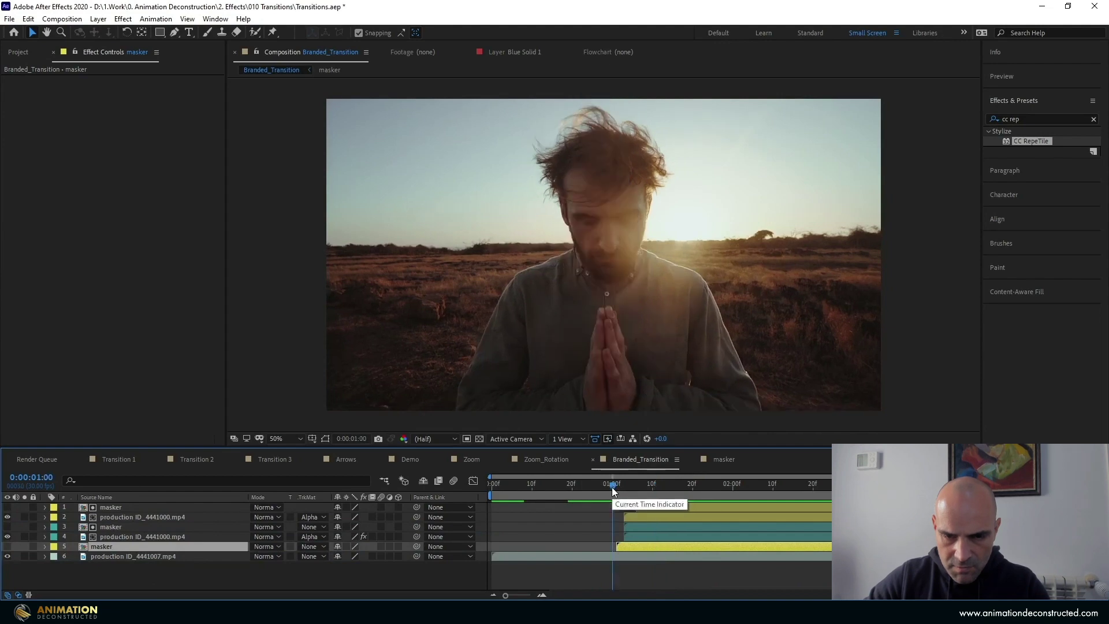
pyautogui.moveTo(631, 542); pyautogui.dragTo(618, 546)
pyautogui.moveTo(612, 485)
pyautogui.mouseDown()
pyautogui.moveTo(649, 486)
pyautogui.moveTo(621, 497)
pyautogui.mouseUp()
pyautogui.click(8, 546)
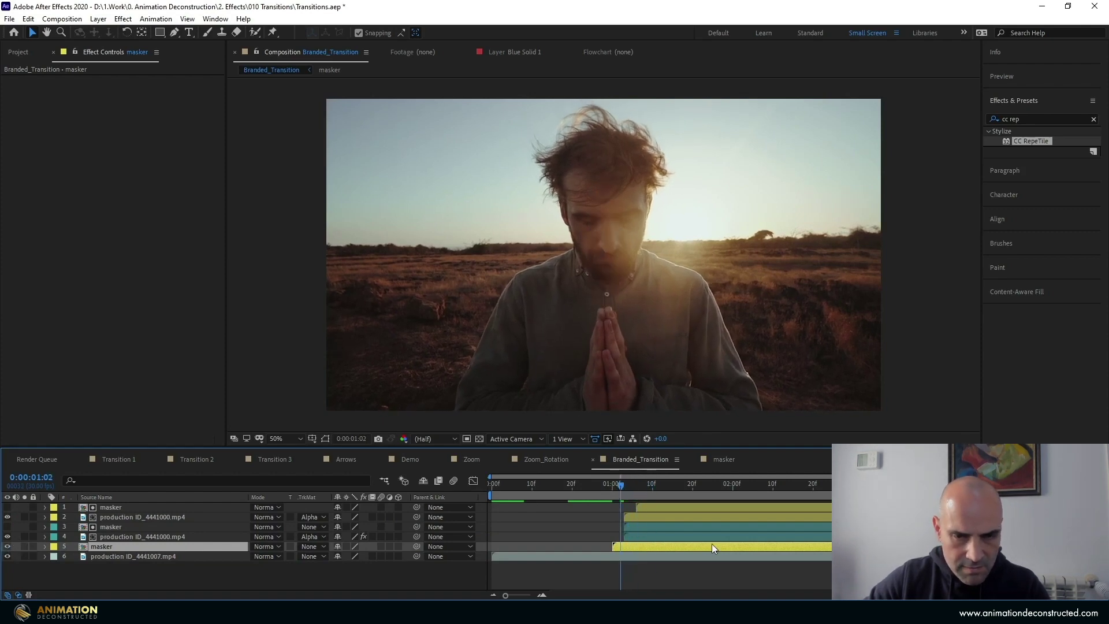
pyautogui.moveTo(629, 487)
pyautogui.mouseDown()
pyautogui.moveTo(608, 486)
pyautogui.moveTo(640, 487)
pyautogui.mouseUp()
# Apply a Fill effect with an orange colour to the lower masker copy
pyautogui.click(1031, 118)
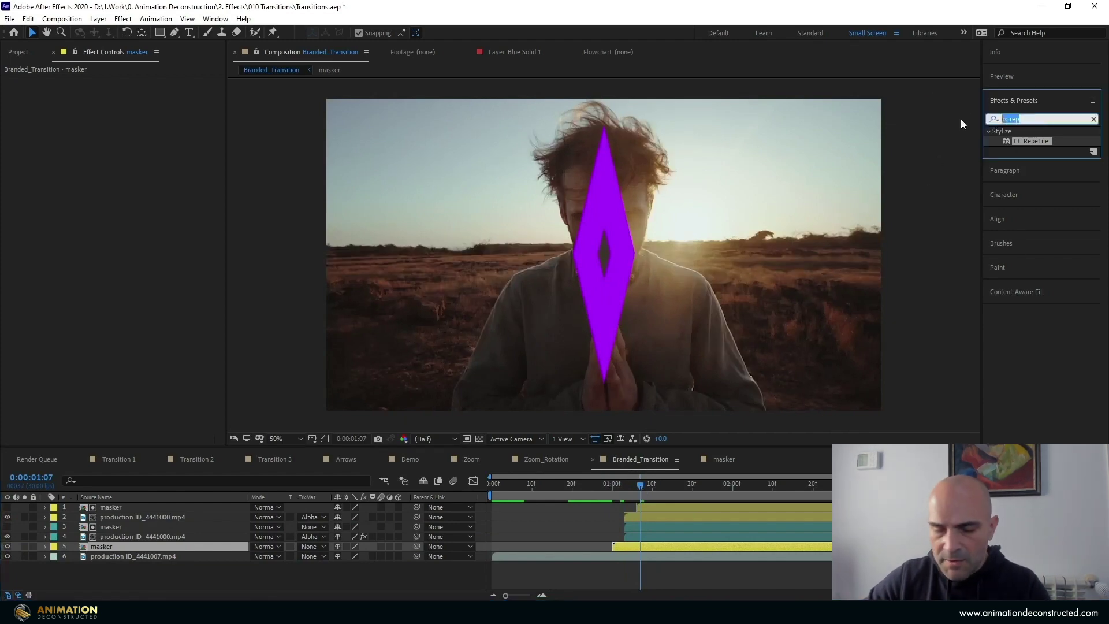
pyautogui.write('fill')
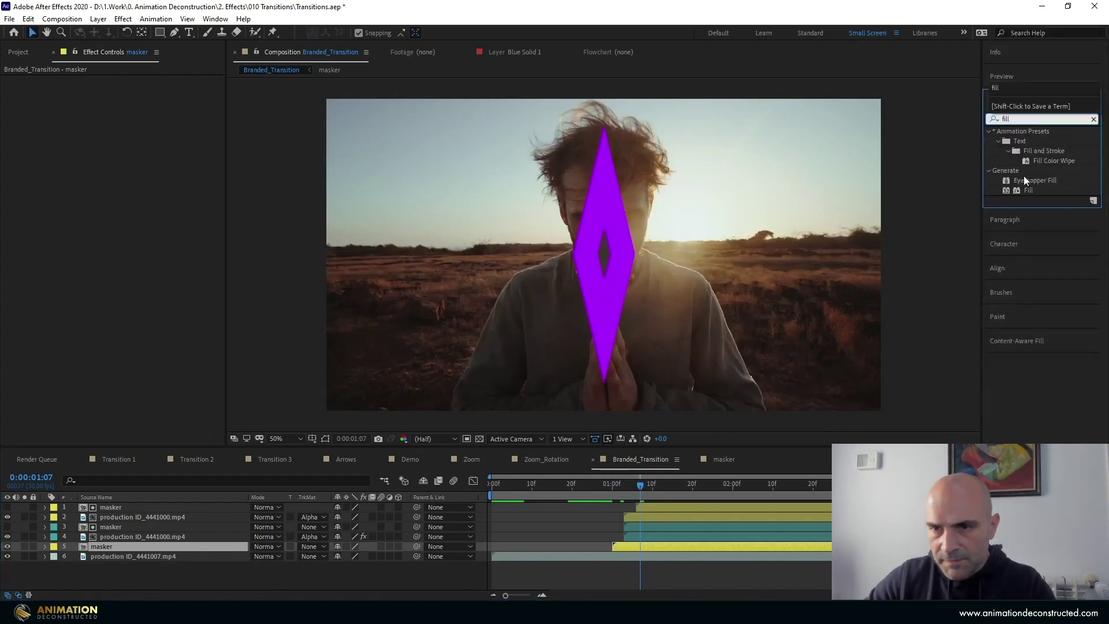
pyautogui.doubleClick(1027, 190)
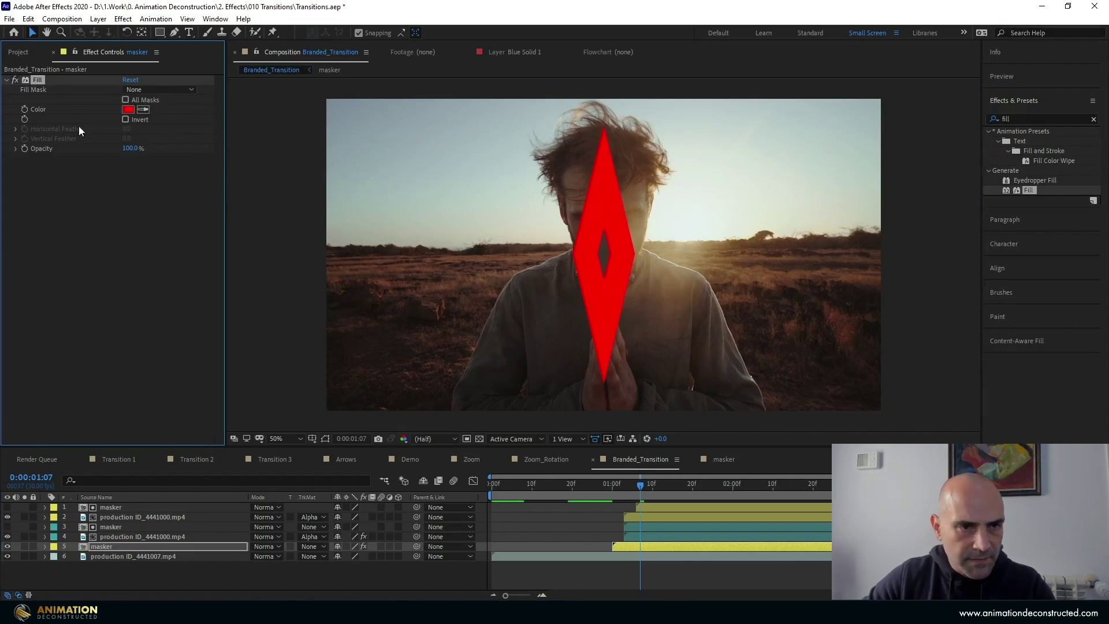
pyautogui.click(127, 108)
pyautogui.moveTo(301, 402); pyautogui.dragTo(300, 426)
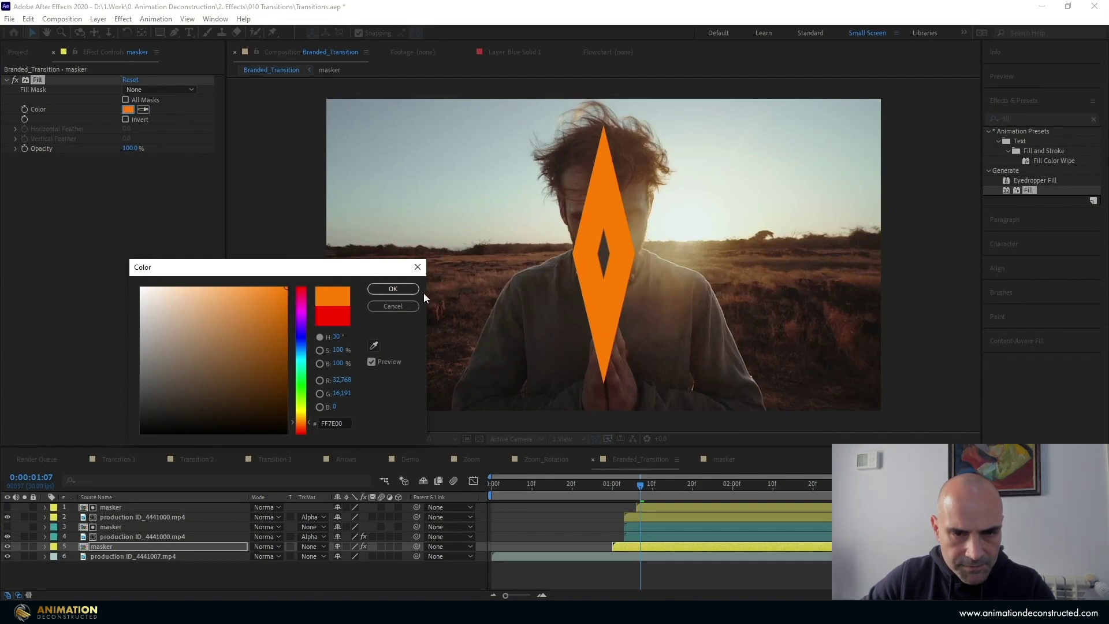
pyautogui.click(397, 287)
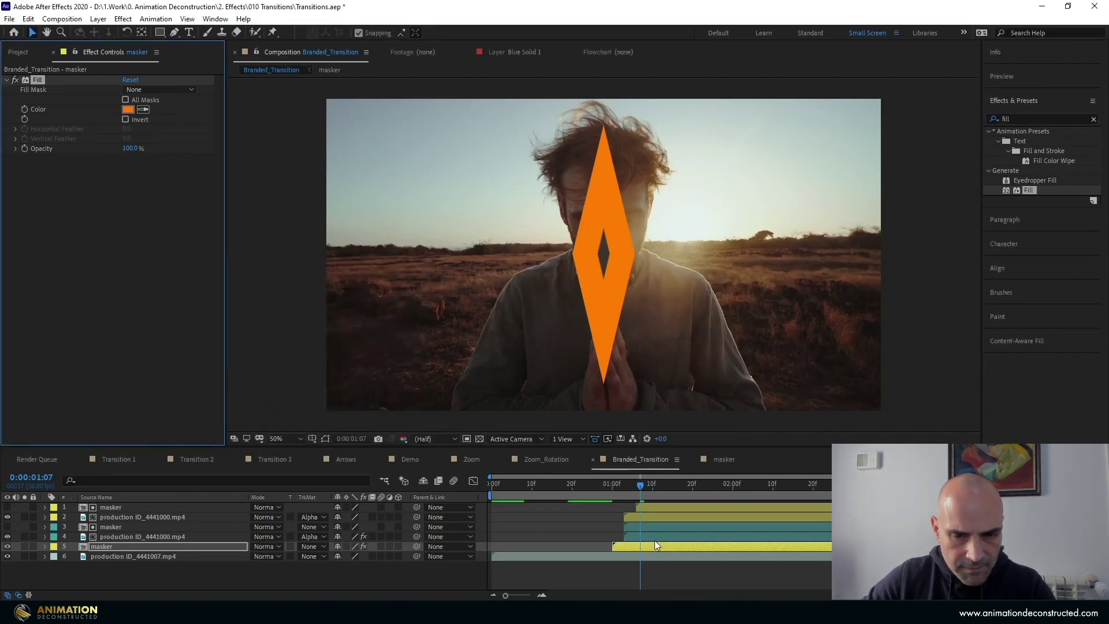
# Fine-tune the masker copy's start time and preview the transition with the orange diamond
pyautogui.click(620, 546)
pyautogui.moveTo(632, 546); pyautogui.dragTo(635, 549)
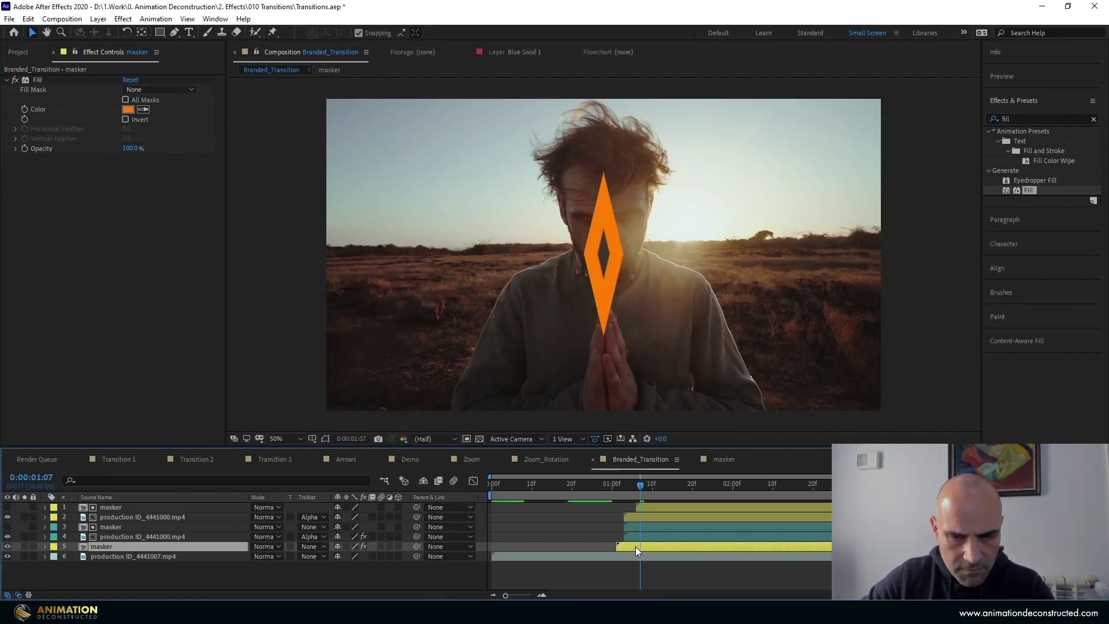
pyautogui.moveTo(639, 487); pyautogui.dragTo(485, 493)
pyautogui.press('space')
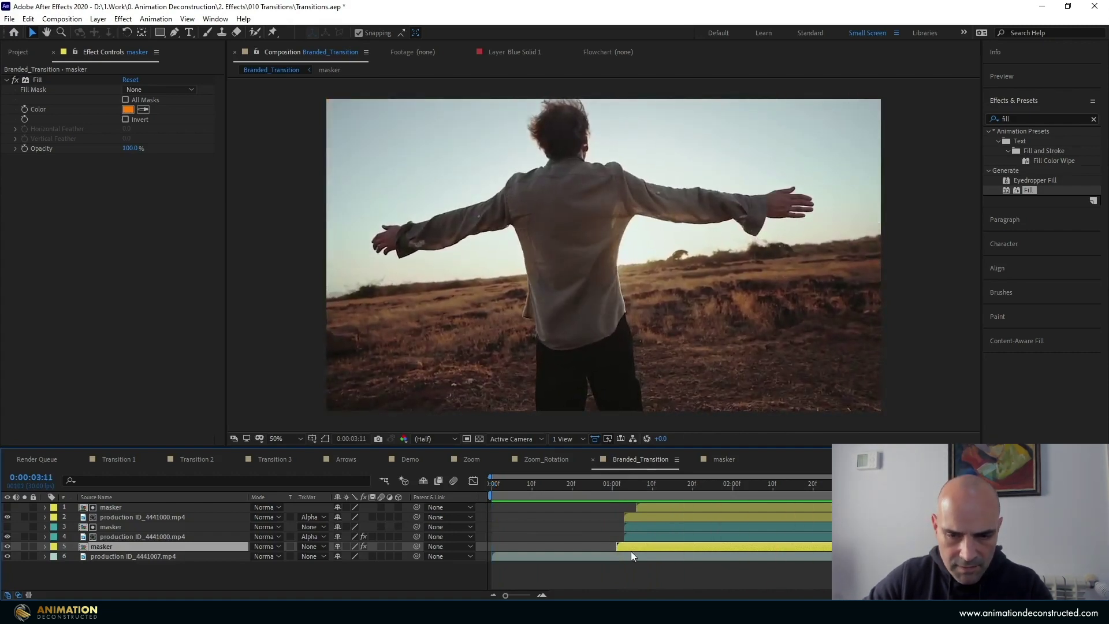
pyautogui.moveTo(628, 549); pyautogui.dragTo(624, 549)
pyautogui.moveTo(536, 487); pyautogui.dragTo(485, 482)
pyautogui.press('space')
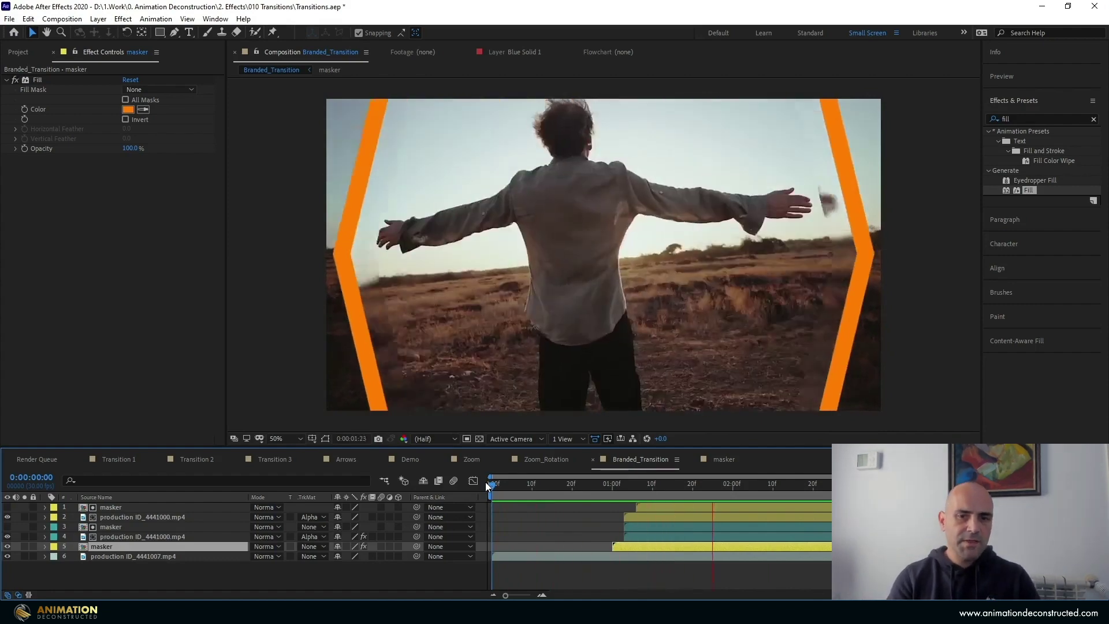
# Stop the preview and bring up the Transition 3 comp
pyautogui.press('space')
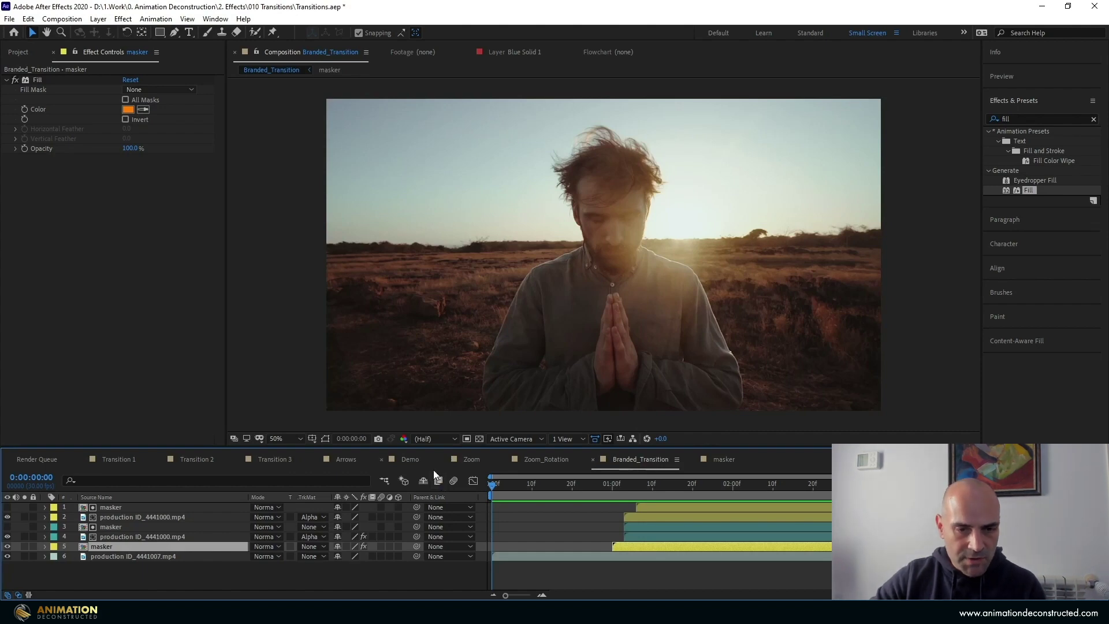
pyautogui.click(275, 464)
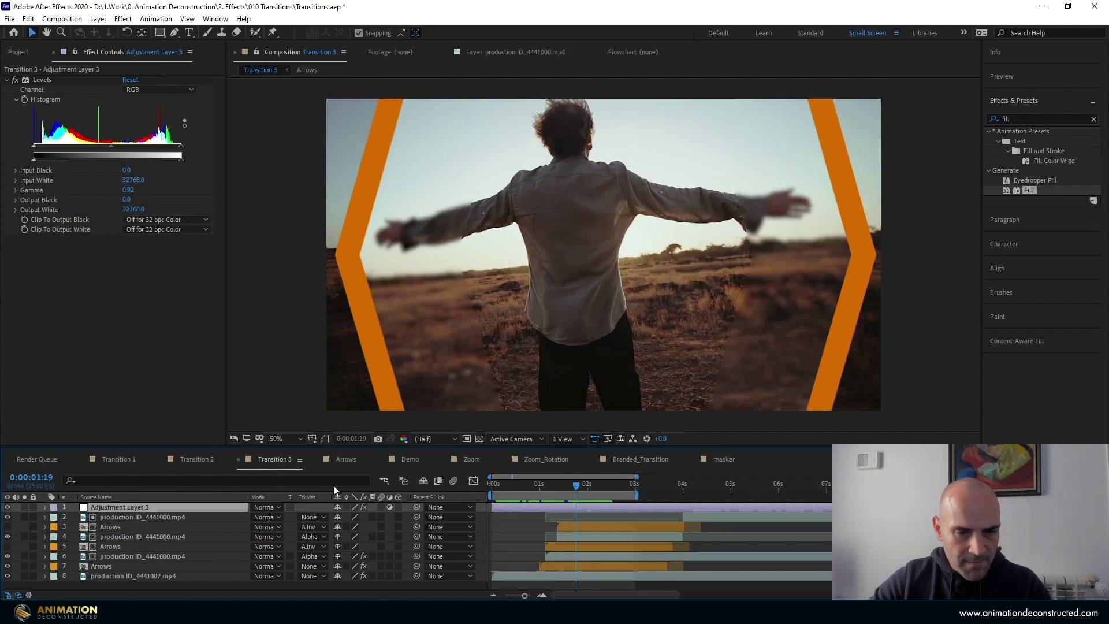
# In the Arrows precomp, show and solo the Circle layer, then preview the wipe in Transition 3
pyautogui.doubleClick(108, 528)
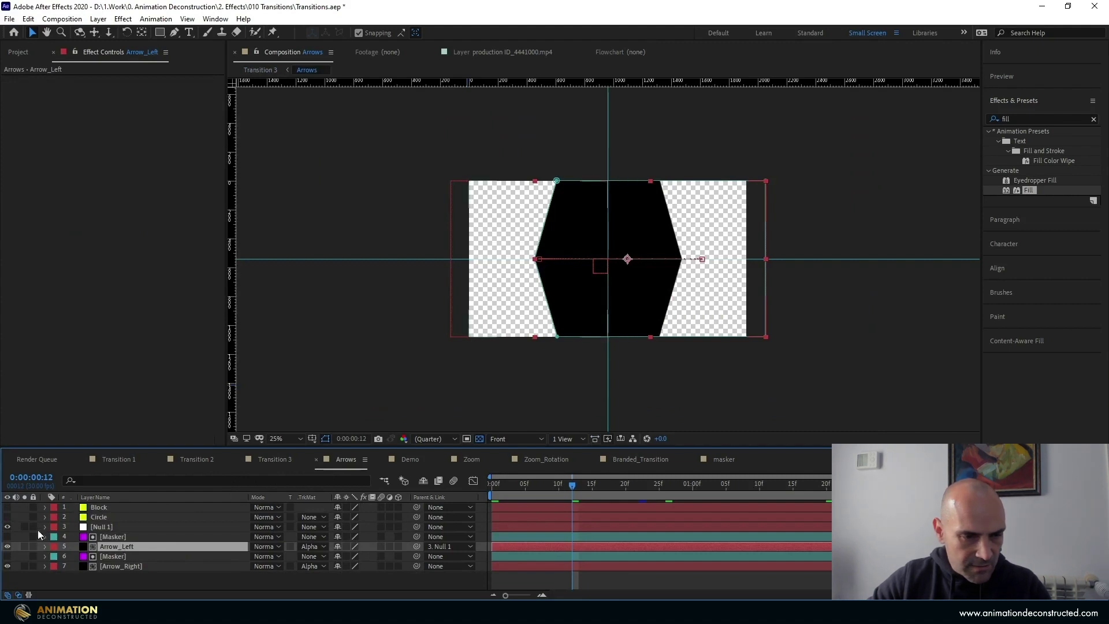
pyautogui.click(99, 517)
pyautogui.click(8, 517)
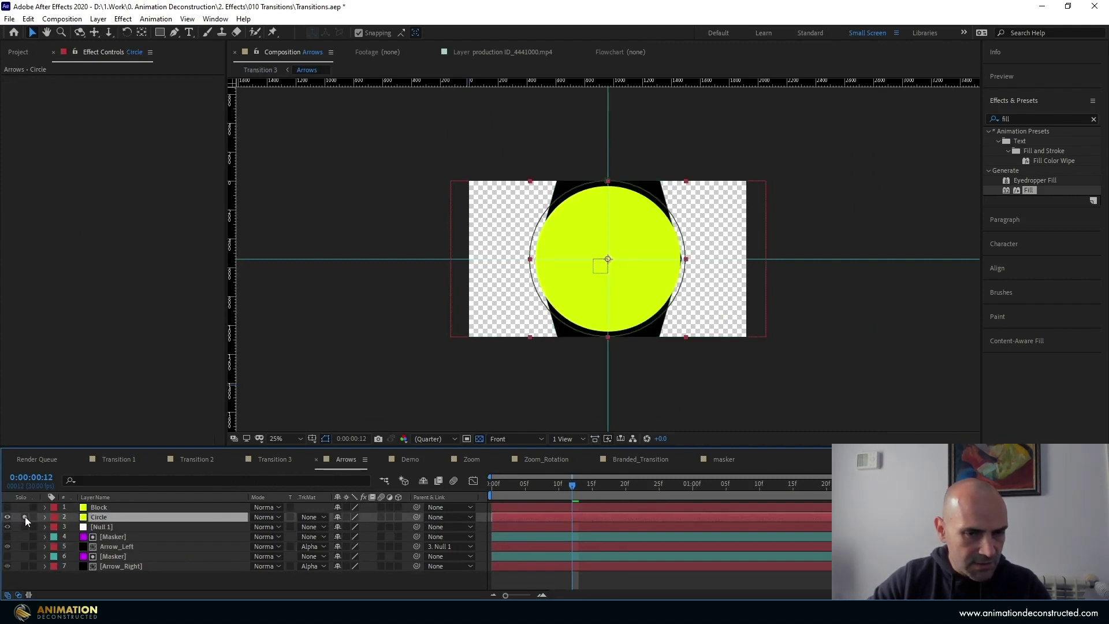
pyautogui.click(24, 517)
pyautogui.moveTo(575, 483); pyautogui.dragTo(652, 486)
pyautogui.click(275, 460)
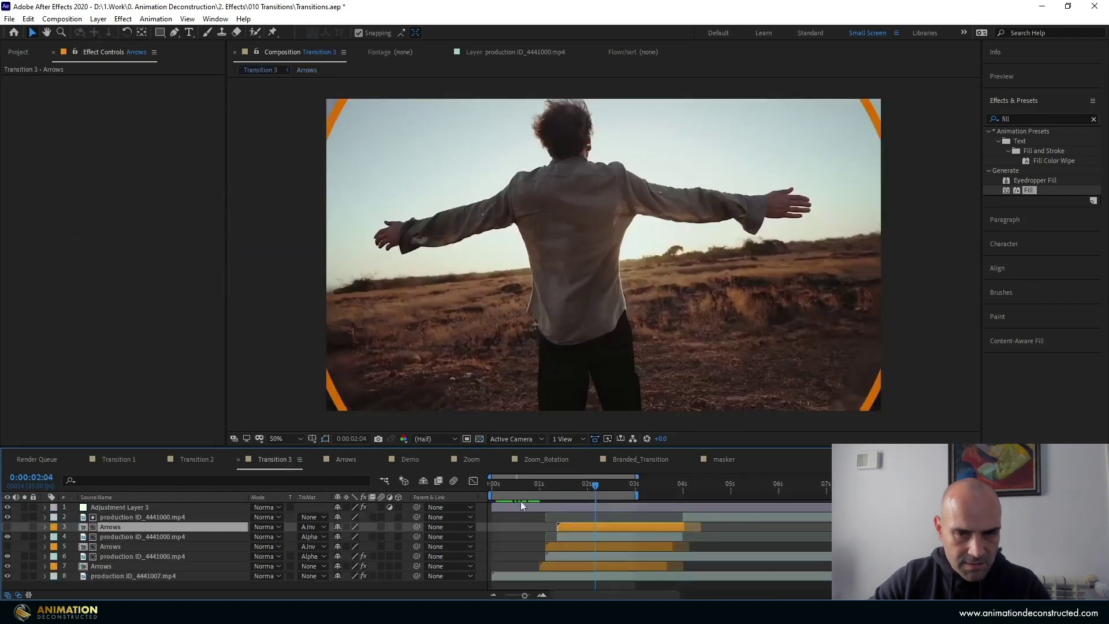
pyautogui.moveTo(556, 482); pyautogui.dragTo(469, 486)
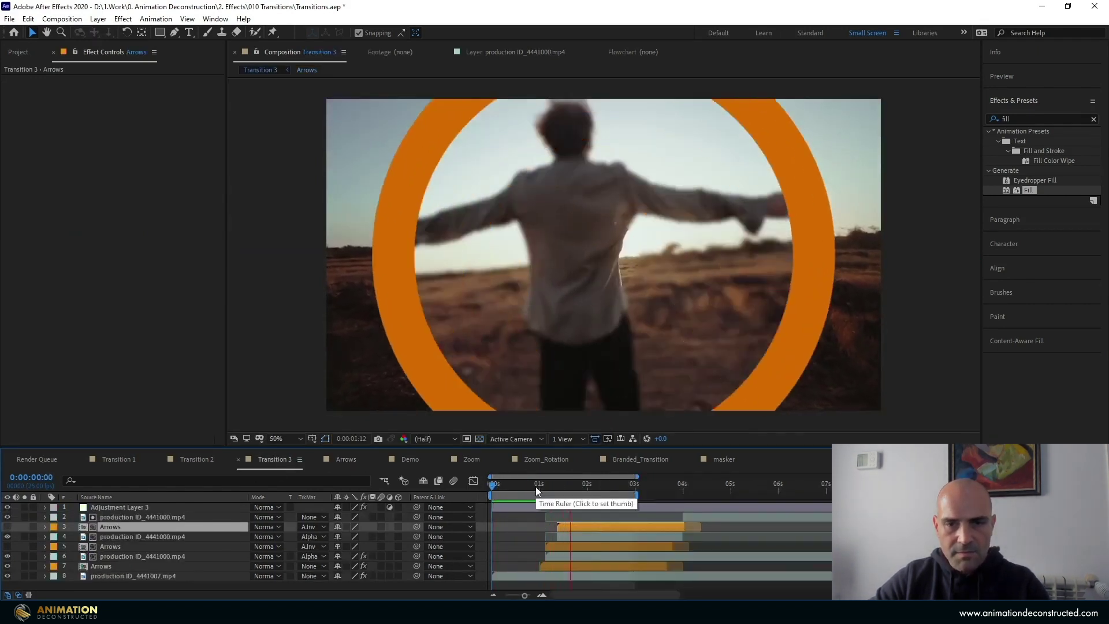
pyautogui.click(503, 477)
pyautogui.moveTo(503, 477); pyautogui.dragTo(536, 478)
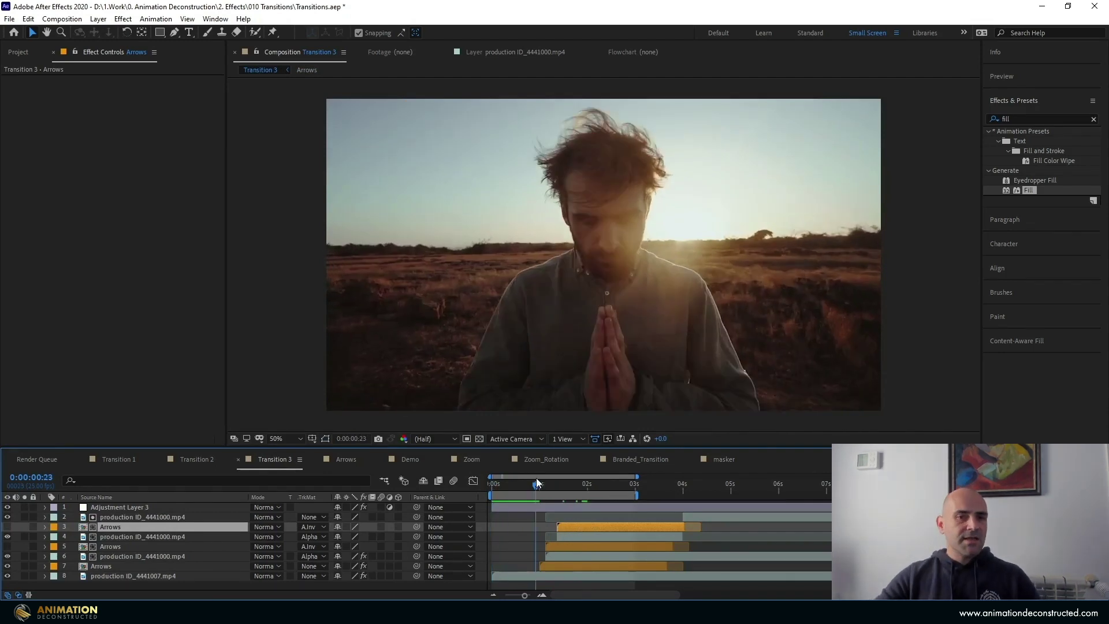